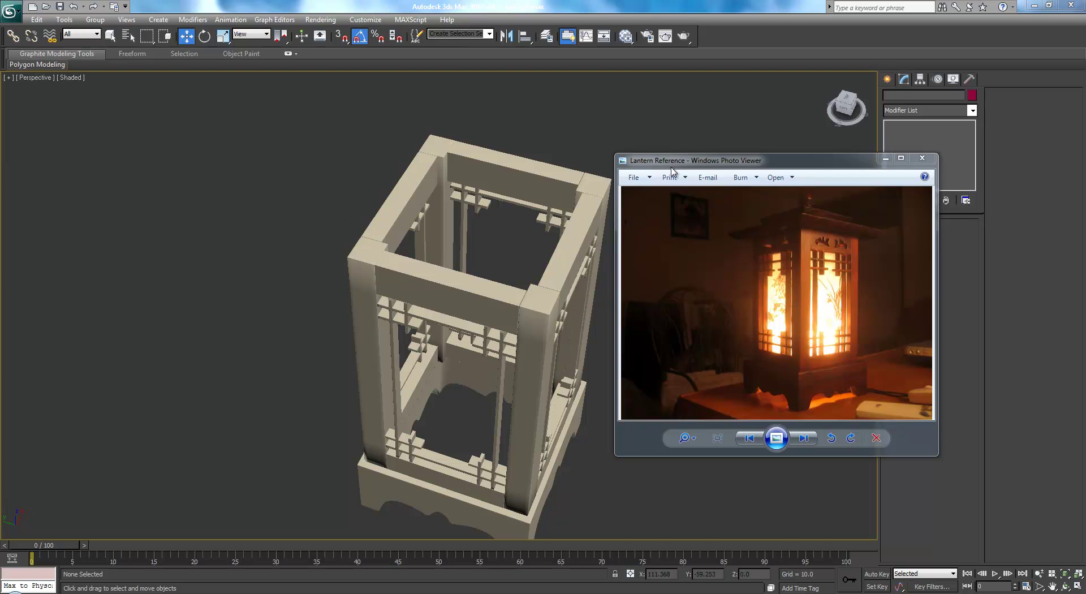
- Set the lantern reference photo aside and draw an AutoGrid box about 123 by 127 by 6 units on top of the lantern frame
left_click_drag(678, 165, 1085, 164)
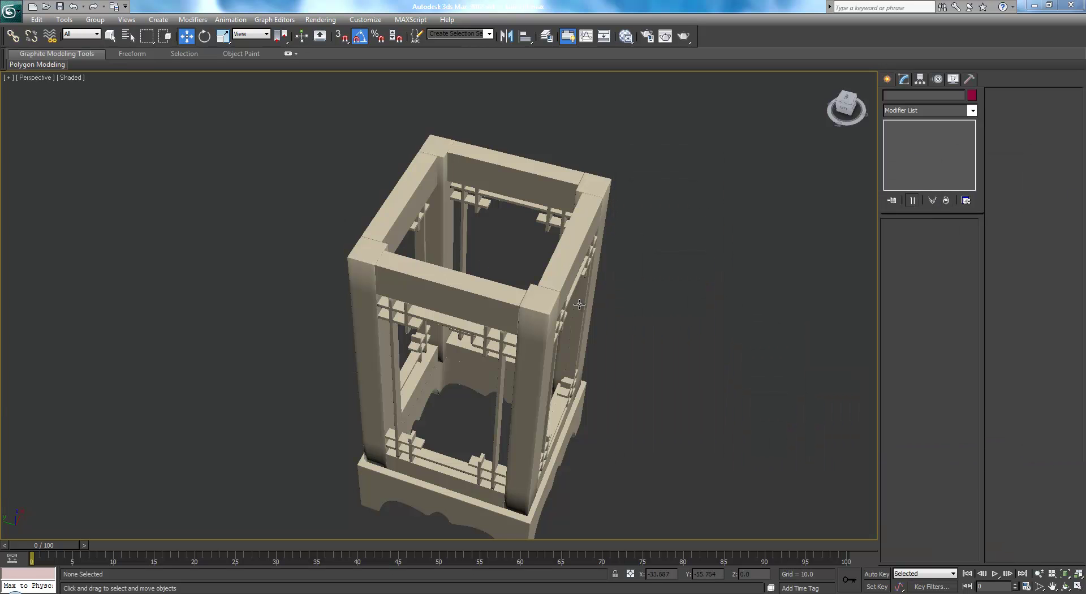
middle_click_drag(585, 305, 611, 388, "alt")
scroll(644, 294, "up", 4)
middle_click_drag(668, 270, 668, 315)
left_click(887, 79)
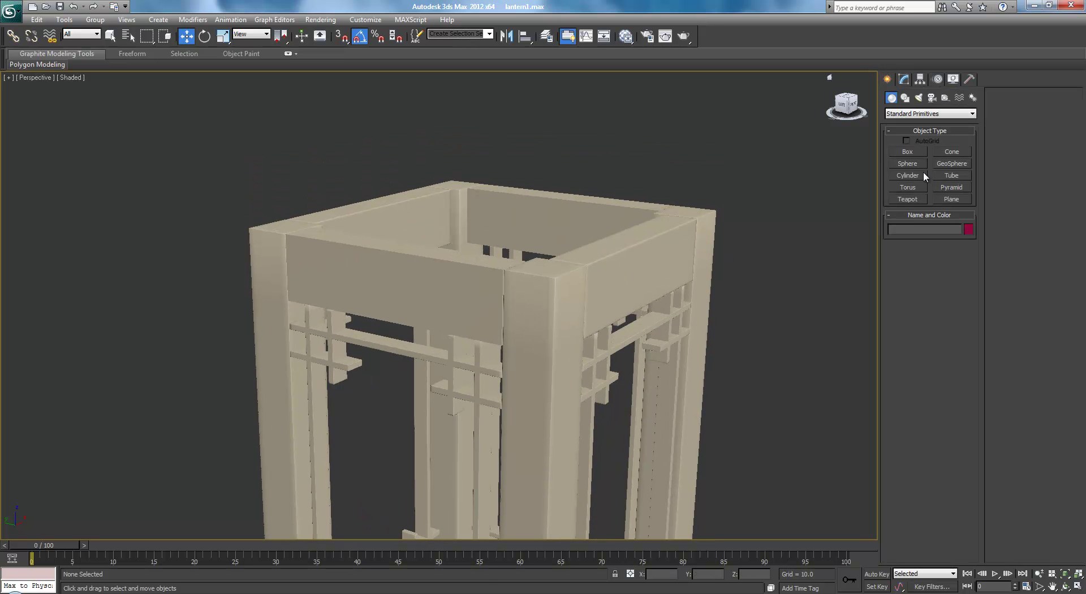
left_click(916, 151)
middle_click_drag(608, 159, 611, 236, "alt")
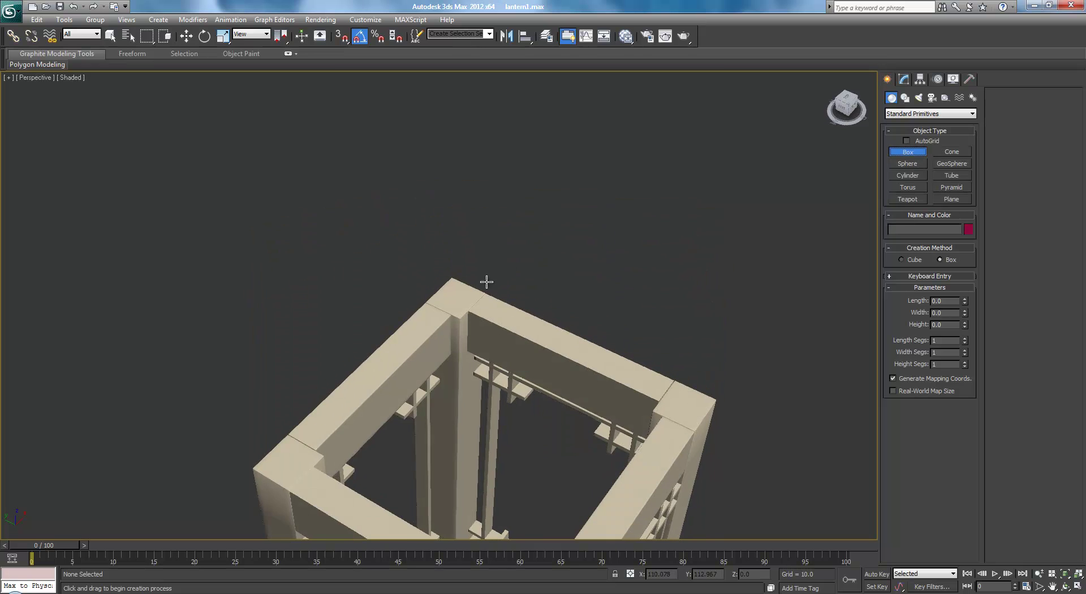
middle_click_drag(484, 281, 501, 228)
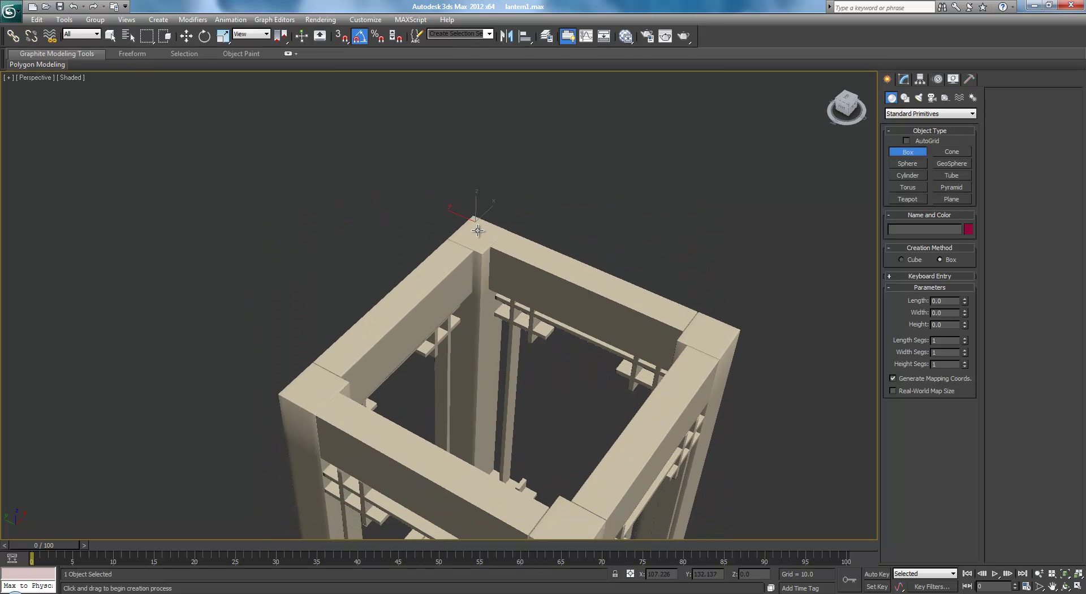
left_click_drag(475, 217, 541, 501)
right_click(579, 211)
left_click(906, 141)
middle_click_drag(492, 227, 492, 199)
left_click_drag(482, 198, 570, 490)
left_click(570, 489)
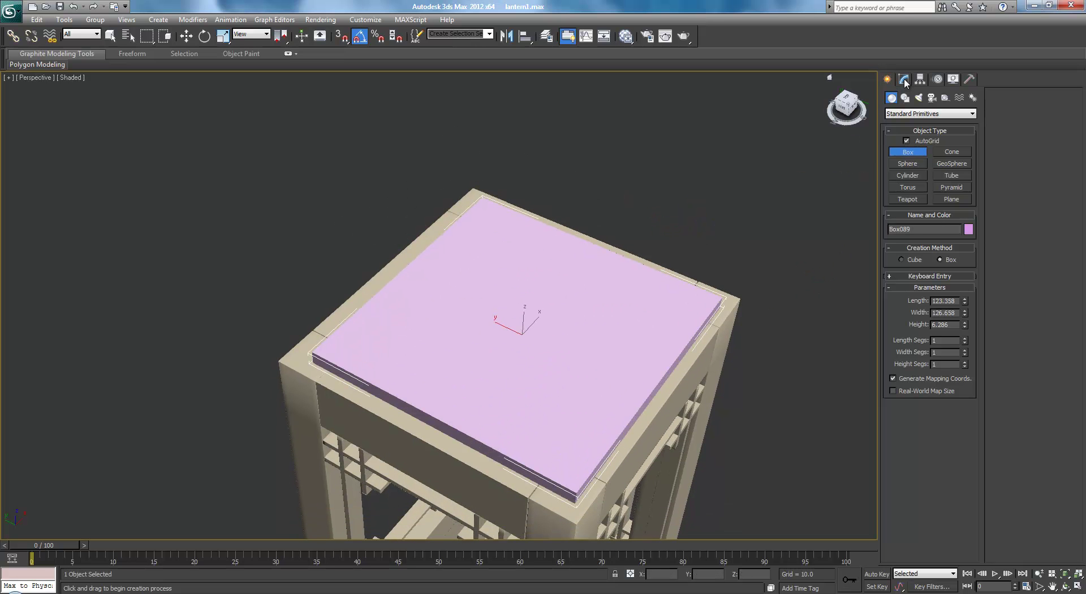
- Set the new top box's length and width to 130 each
double_click(957, 300)
type("130")
key("Tab")
type("13")
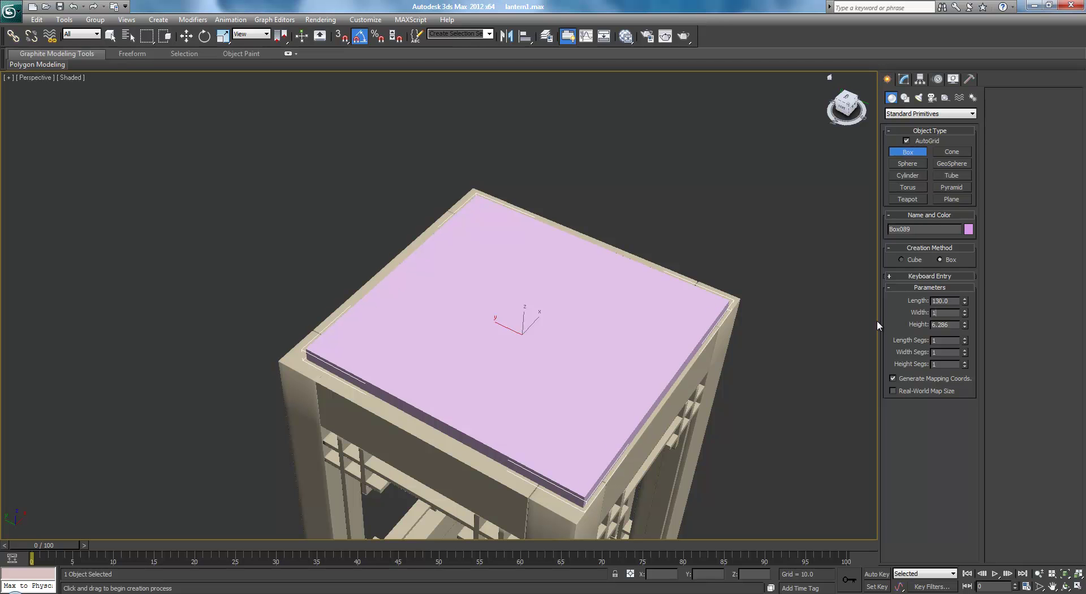
key("Return")
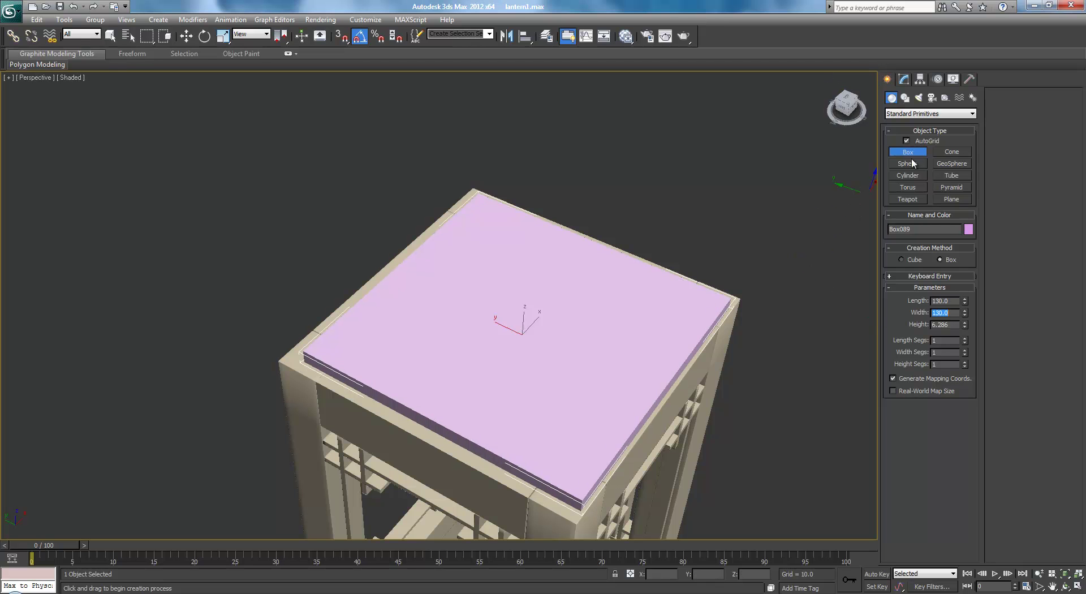
- Convert the top box to an editable poly and centre it over the lantern frame in the Top view
left_click(902, 79)
middle_click_drag(801, 166, 803, 184)
key("alt+e")
key("t")
middle_click_drag(569, 296, 669, 288)
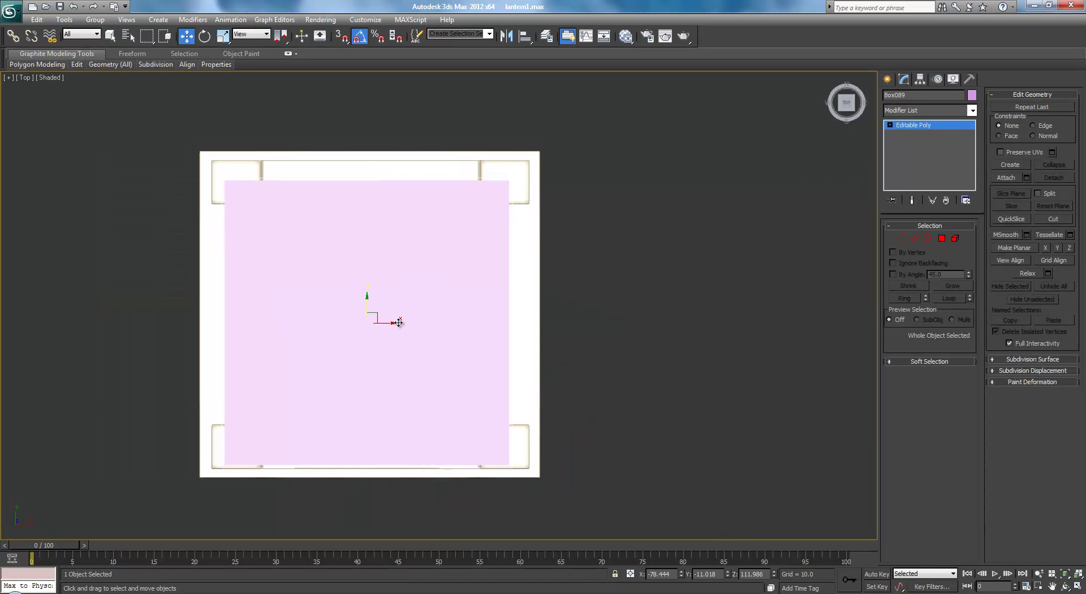
left_click_drag(378, 315, 381, 304)
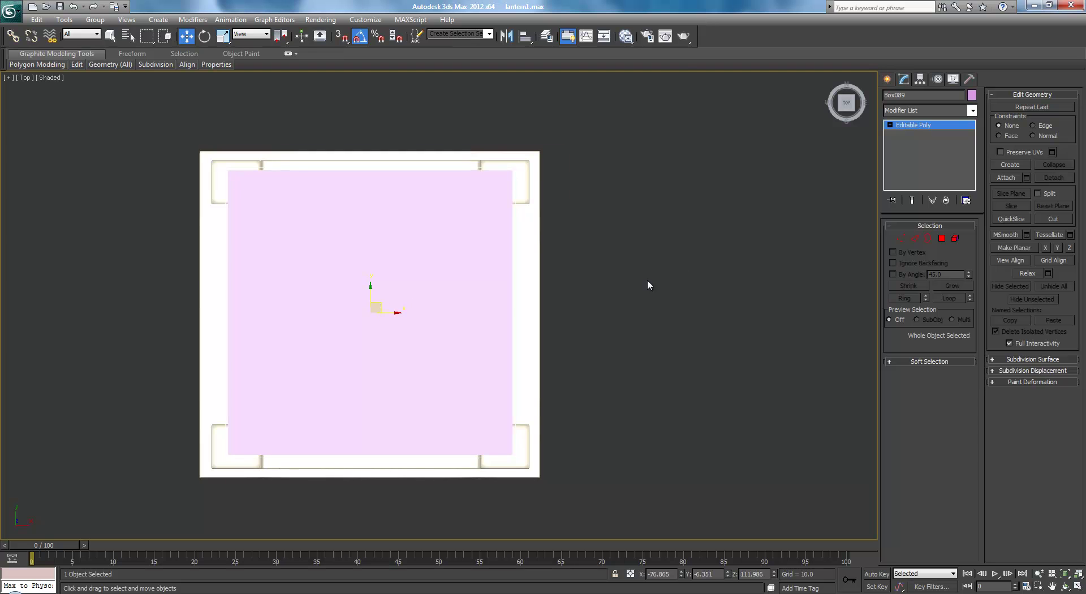
- Move the box's back and front vertex pairs outward in the Top view to match the lantern frame's depth
key("z")
key("1")
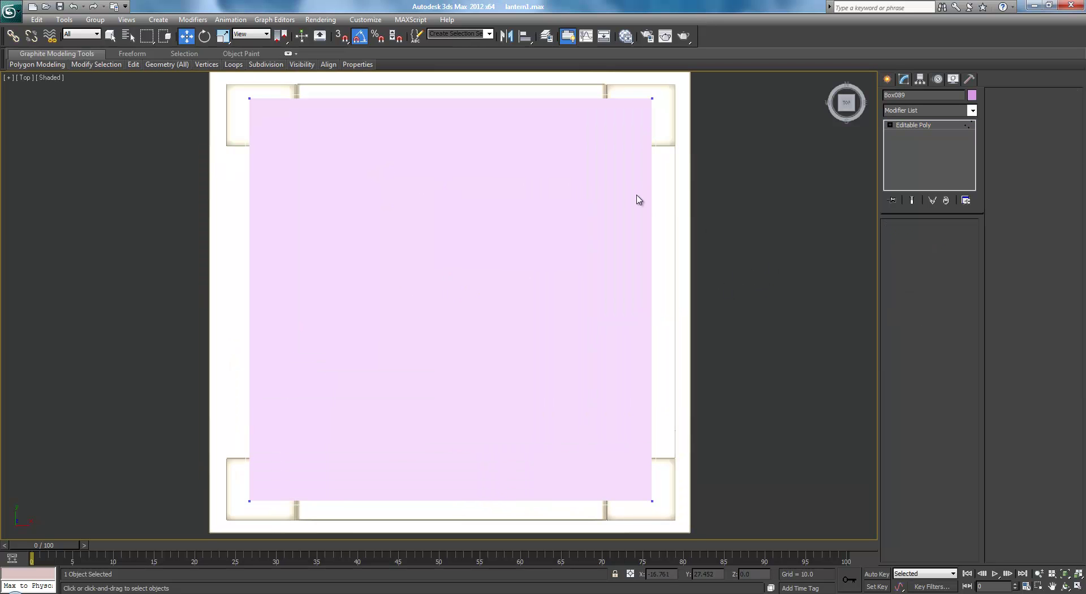
middle_click_drag(633, 204, 646, 333)
left_click_drag(162, 172, 668, 287)
scroll(475, 211, "up", 2)
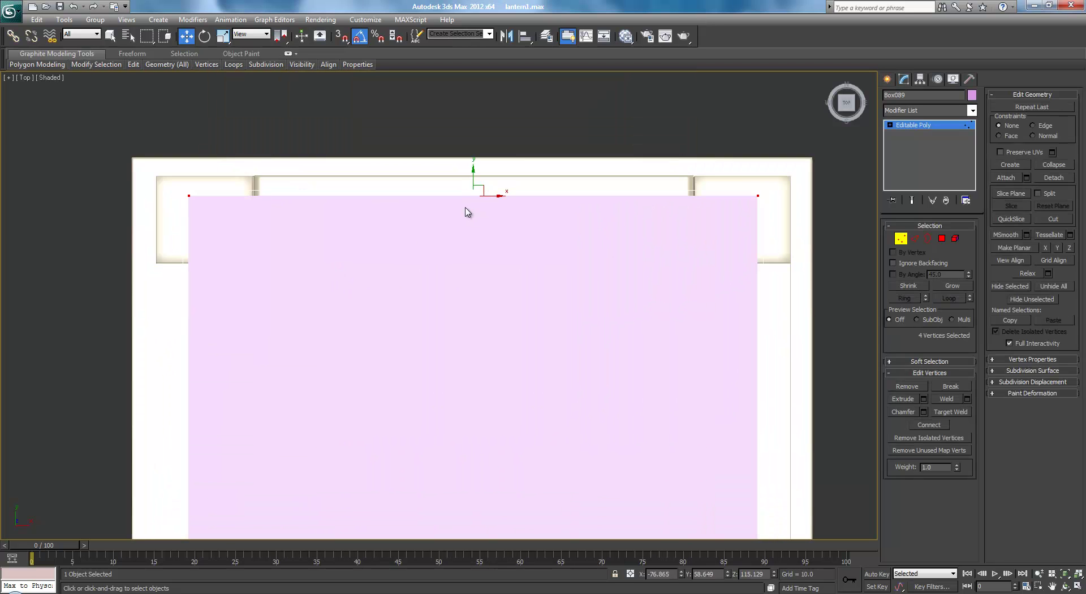
left_click_drag(475, 172, 478, 151)
scroll(475, 243, "down", 2)
middle_click_drag(476, 244, 470, 31)
left_click_drag(144, 358, 660, 500)
left_click_drag(458, 400, 493, 412)
- Move the box's right-side and left-side vertices outward in the Top view to fit the lantern frame's width
scroll(651, 236, "down", 4)
scroll(616, 347, "up", 6)
scroll(547, 287, "down", 3)
left_click_drag(549, 294, 550, 296)
scroll(549, 297, "down", 4)
left_click_drag(328, 144, 487, 407)
scroll(441, 300, "up", 4)
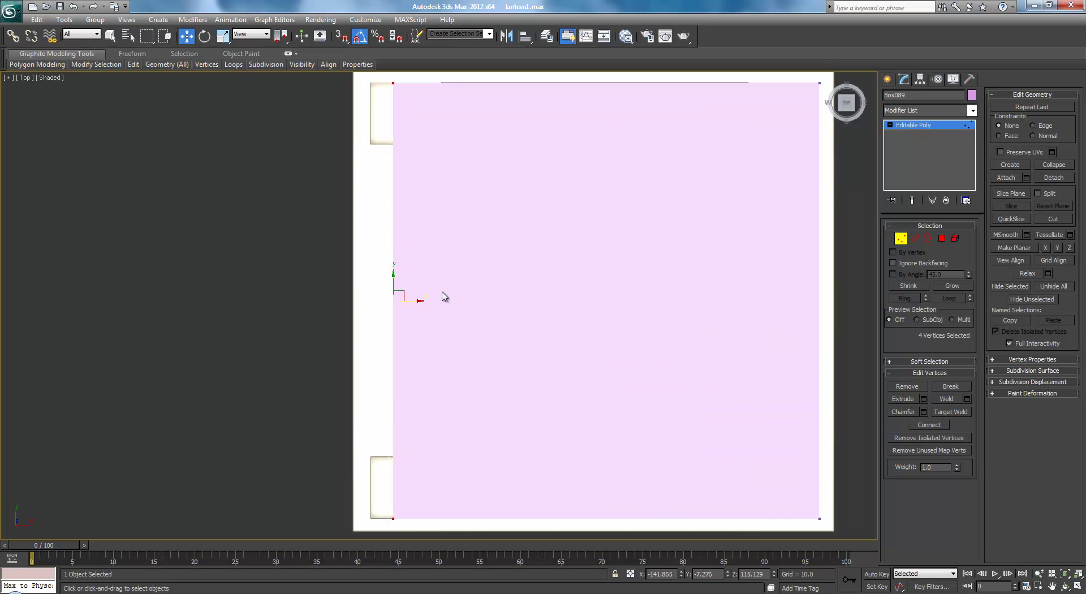
left_click_drag(416, 301, 400, 299)
- Change the top slab's object color to dark blue
key("p")
scroll(485, 286, "down", 5)
middle_click_drag(484, 290, 577, 220, "alt")
left_click(971, 95)
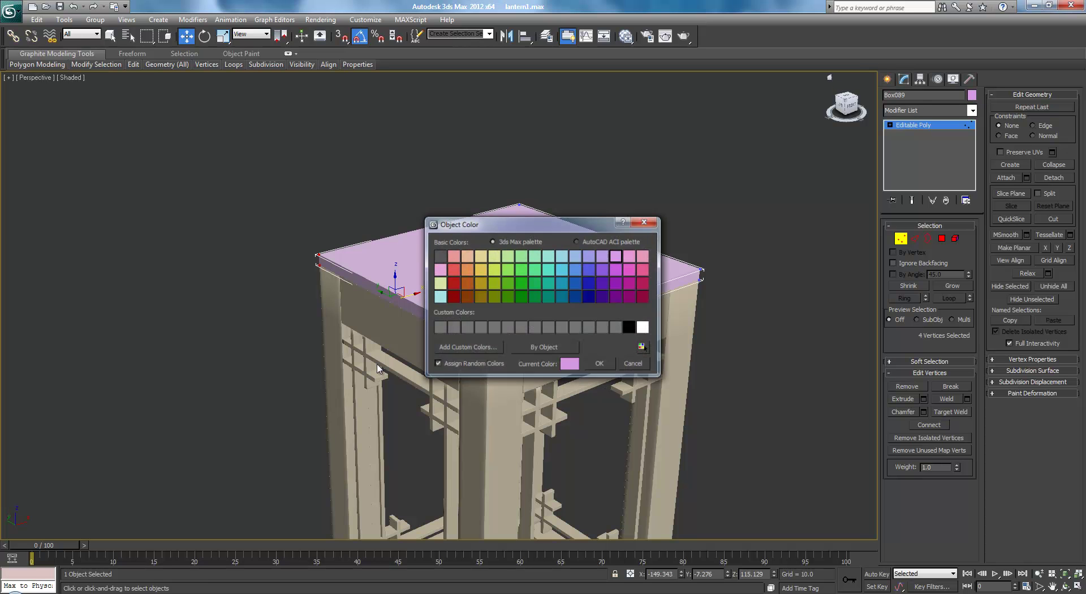
left_click(592, 281)
left_click(599, 364)
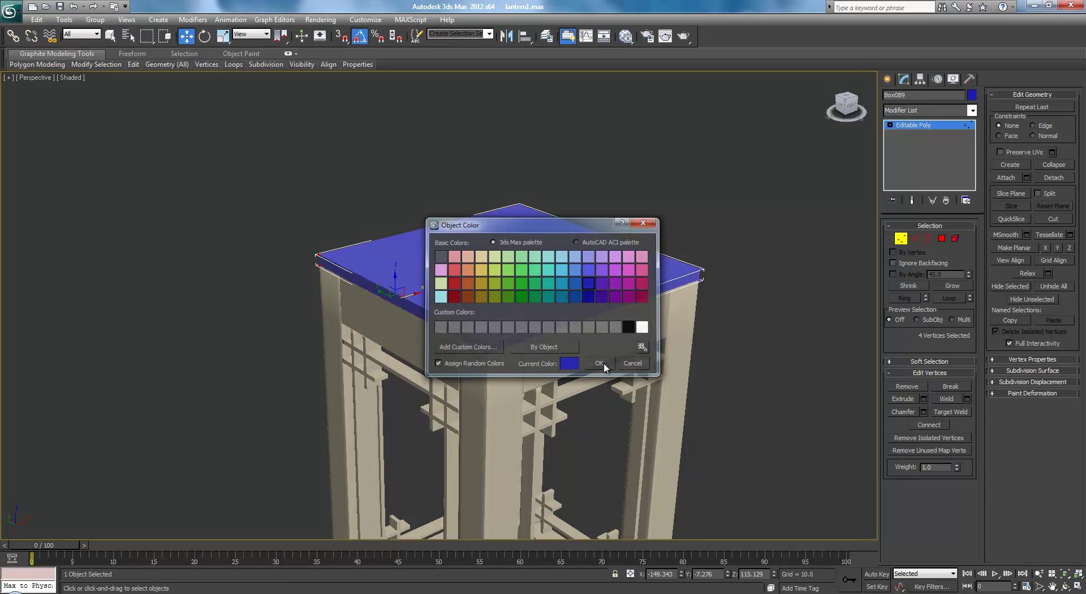
- Show edged faces in the perspective view and select the slab's top polygon
scroll(800, 243, "up", 3)
key("F4")
middle_click_drag(782, 281, 741, 224)
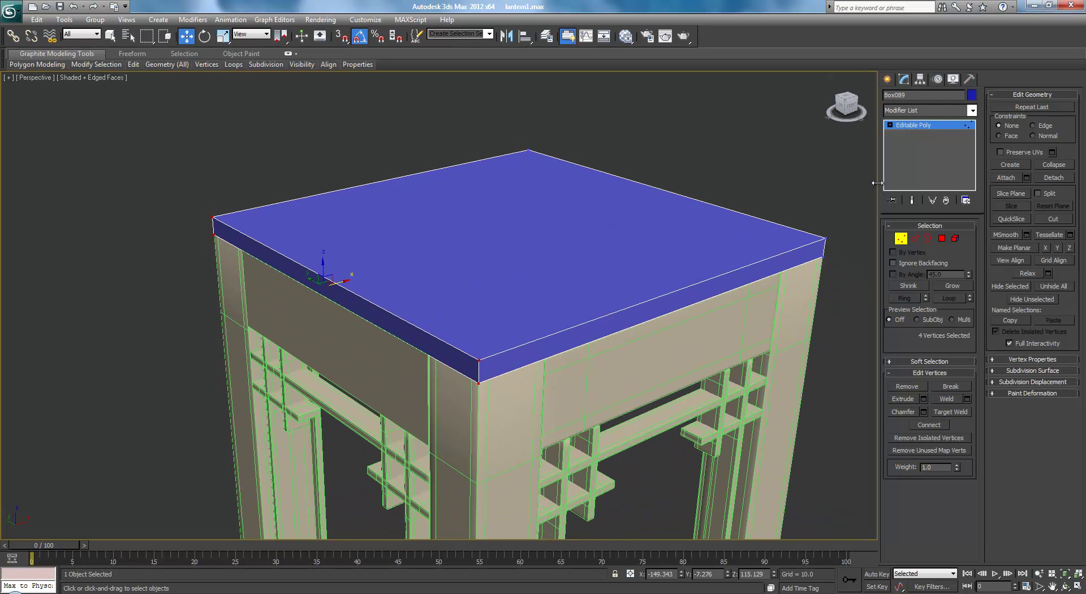
left_click(942, 238)
left_click(687, 240)
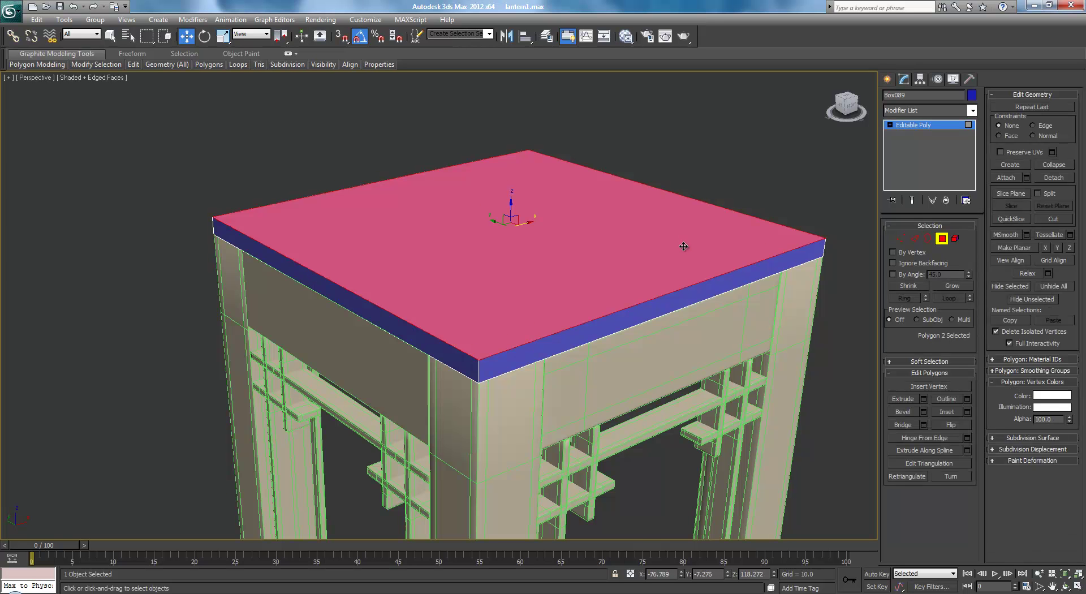
- Examine the slab in the Front view and compare it with the roof in the lantern reference photo
scroll(673, 261, "down", 3)
middle_click_drag(671, 275, 646, 234)
key("f")
middle_click_drag(525, 226, 628, 356)
scroll(628, 357, "down", 2)
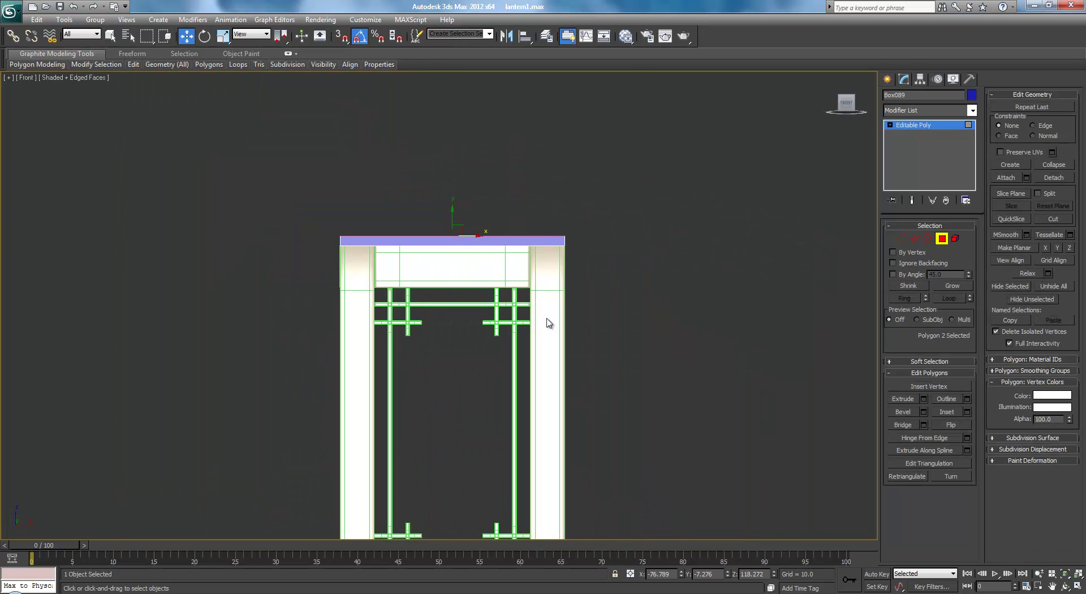
middle_click_drag(512, 273, 519, 287)
scroll(522, 285, "up", 3)
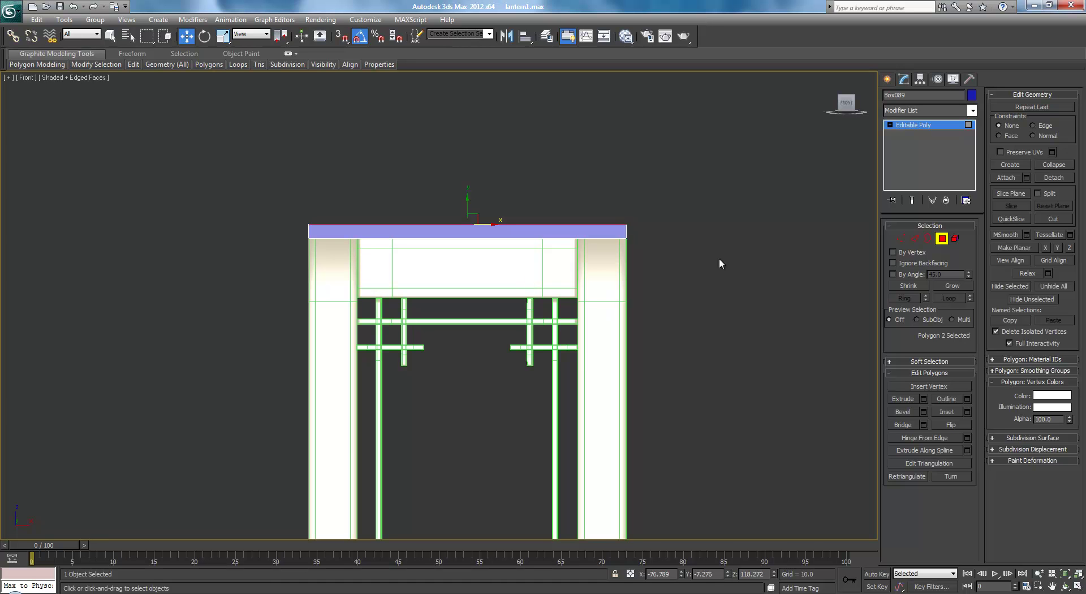
left_click_drag(1085, 187, 805, 187)
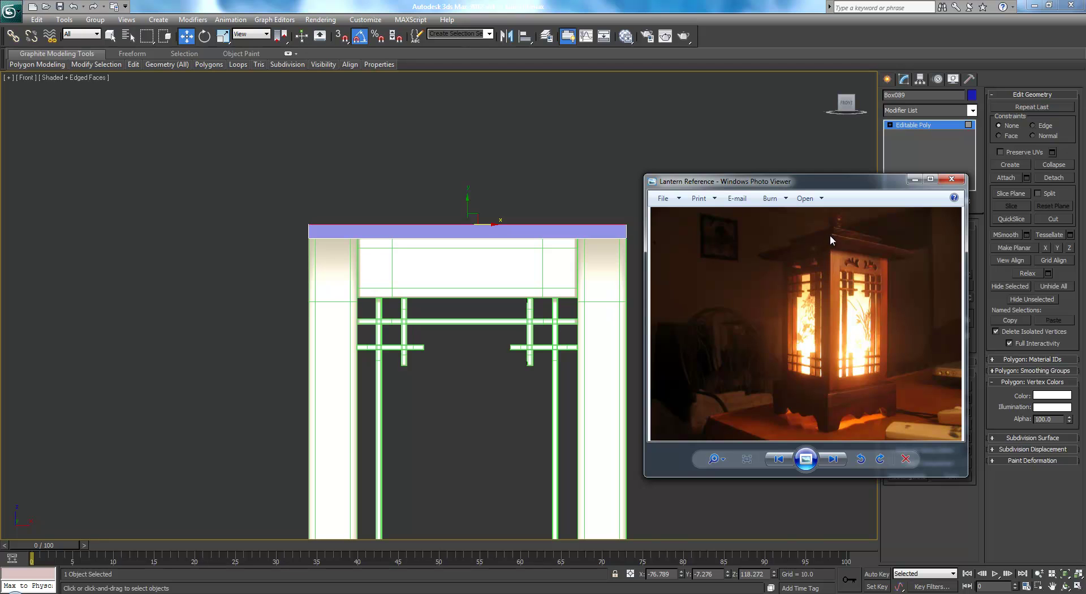
key("alt+Tab")
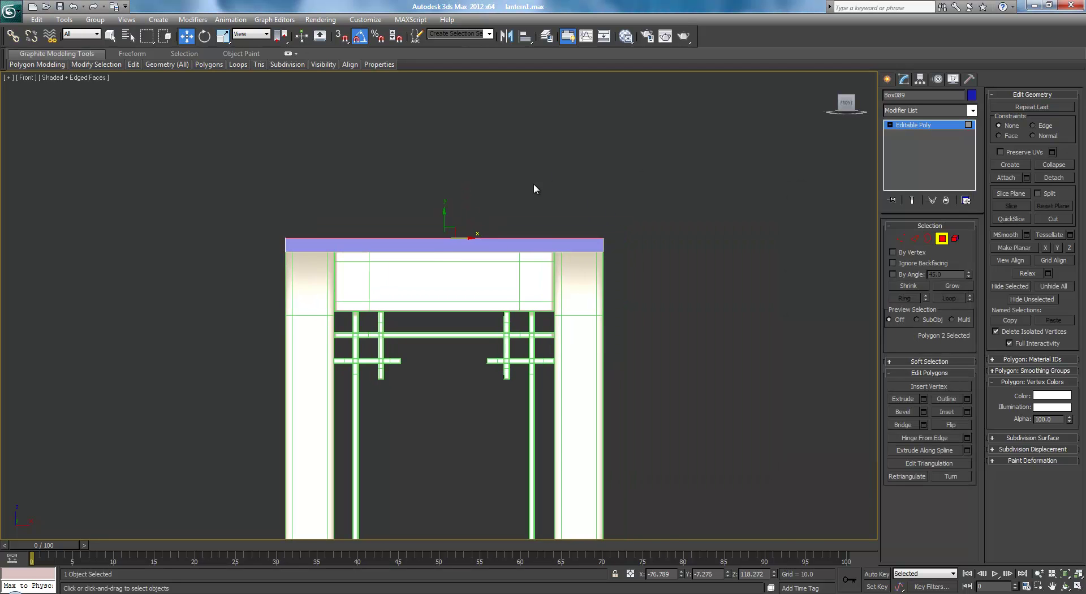
- Delete the slab's top polygon and all four side polygons, keeping only its bottom face
scroll(534, 182, "up", 2)
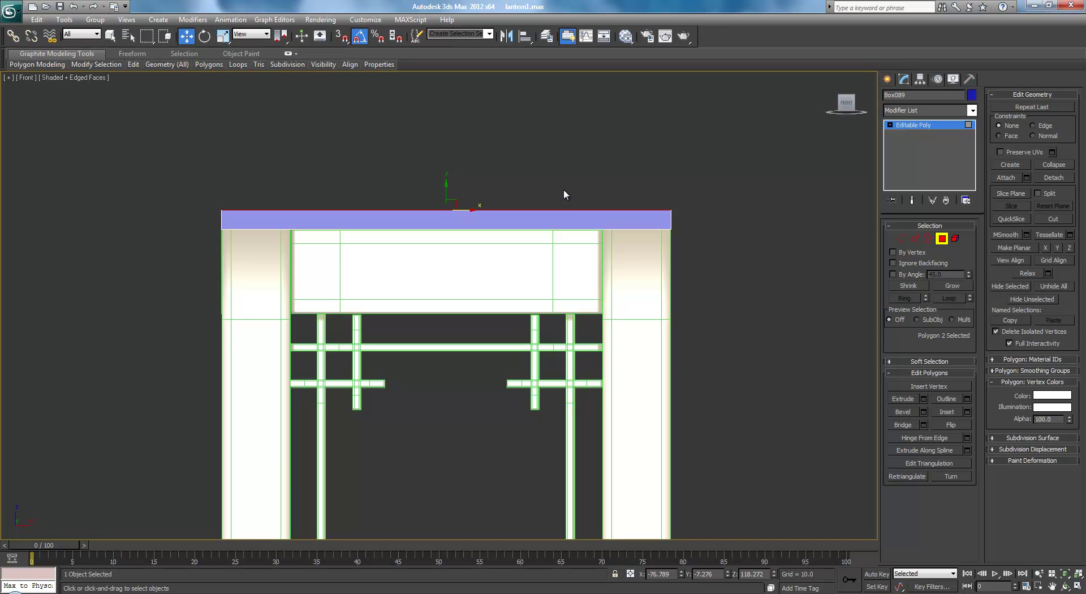
key("p")
middle_click_drag(545, 226, 541, 242, "alt")
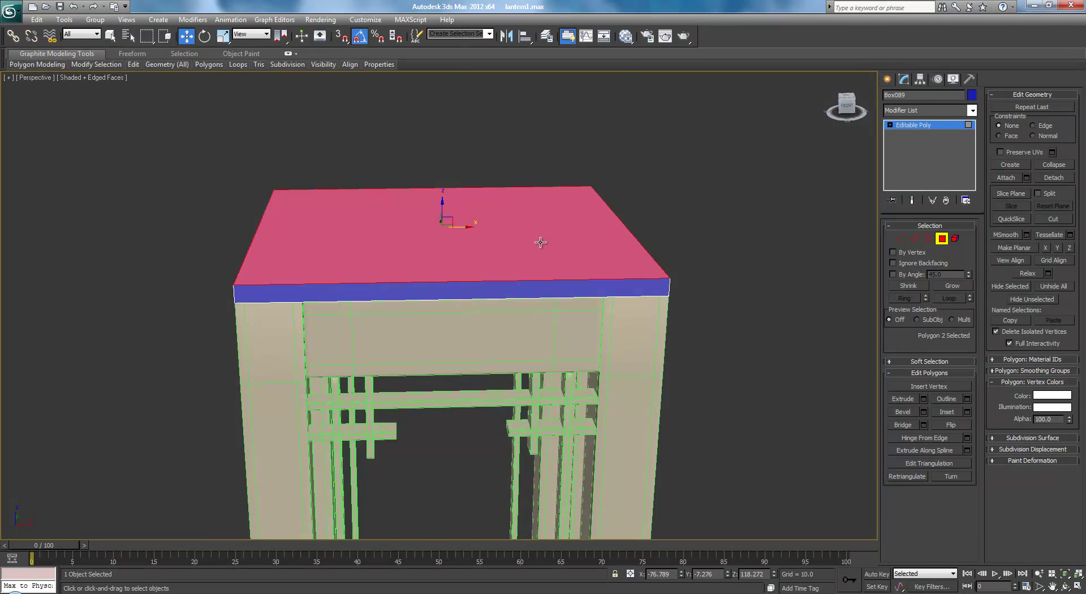
key("Delete")
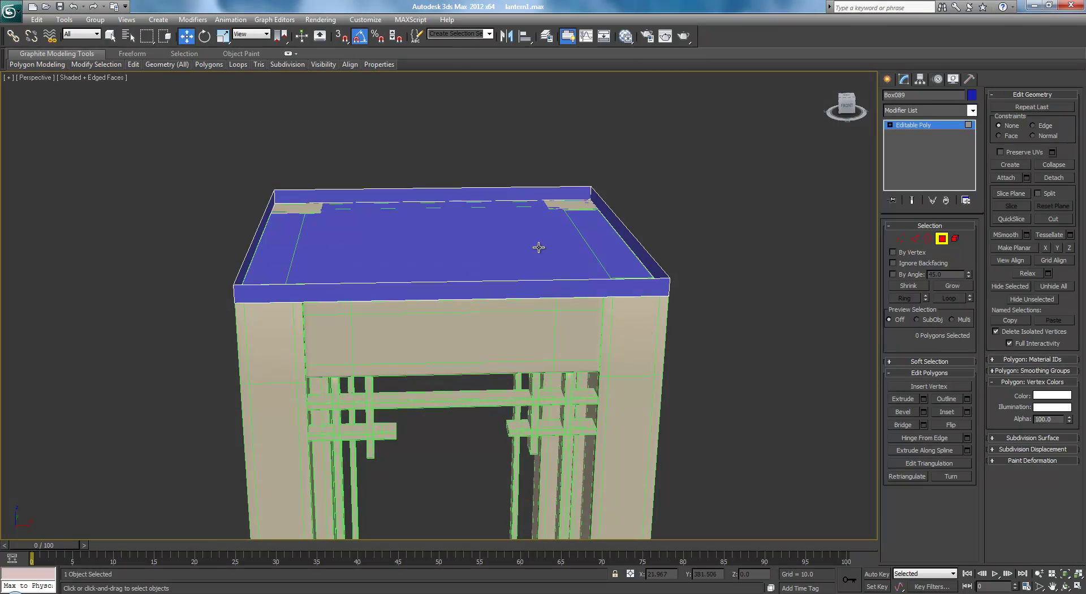
left_click(524, 194)
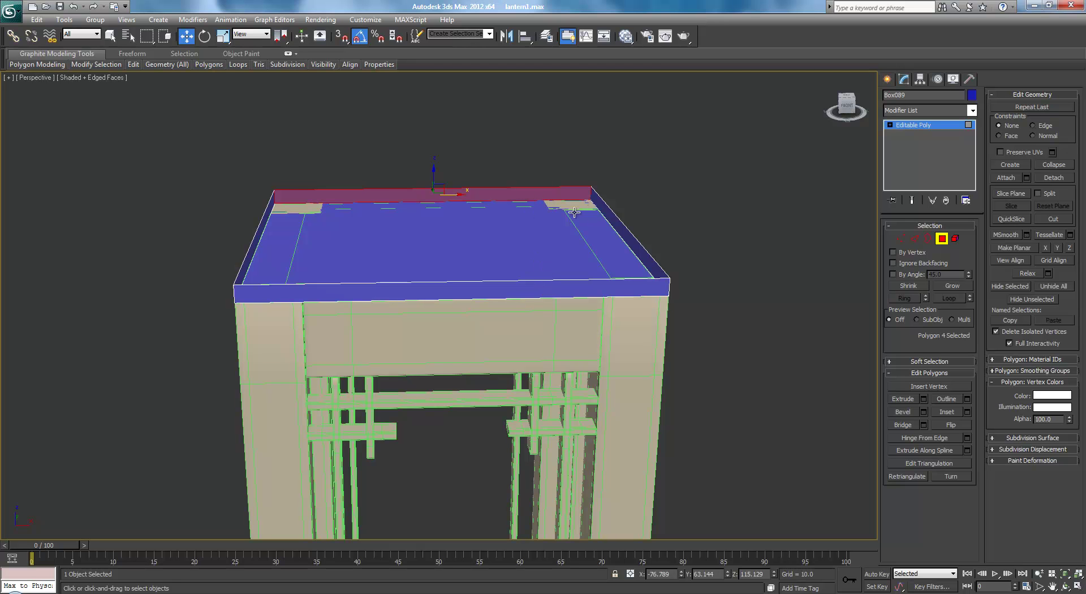
key("Delete")
left_click(610, 215)
key("Delete")
left_click(478, 287)
key("Delete")
left_click(254, 246)
key("Delete")
left_click(764, 249)
- Scale the four border edges of the remaining face outward as a copy to create a flat roof overhang around the lantern
left_click(915, 239)
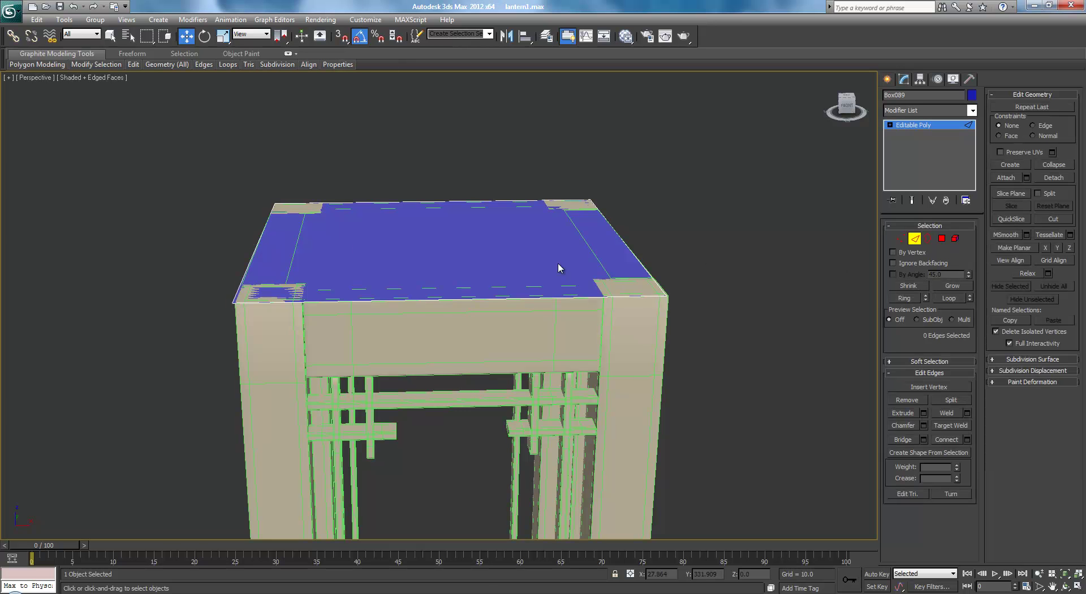
middle_click_drag(558, 264, 524, 253)
key("r")
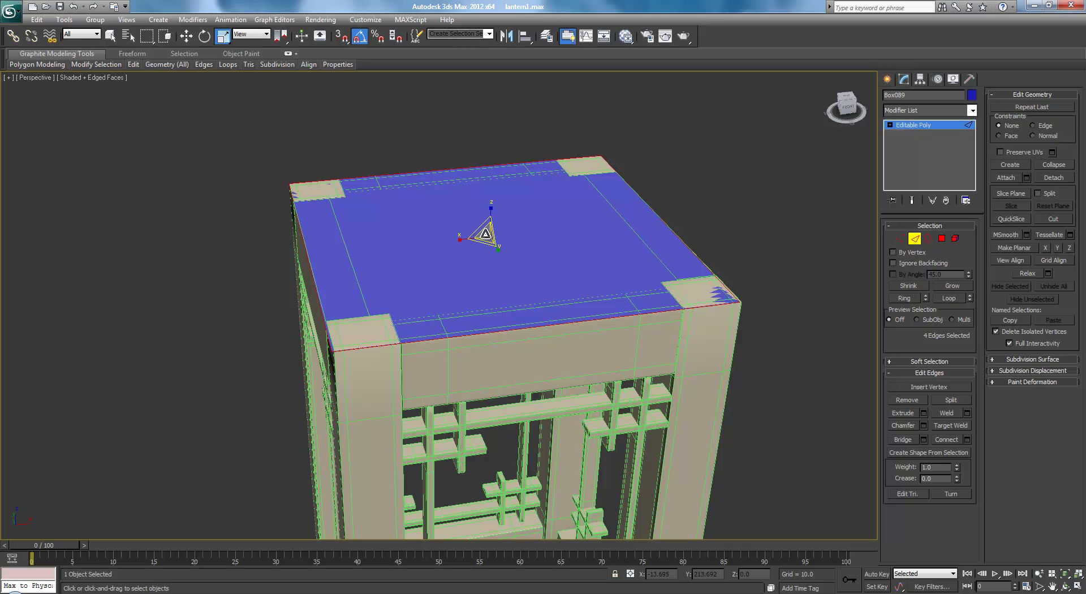
mouse_move(485, 233)
left_mouse_down()
mouse_move(473, 257)
mouse_move(484, 248)
left_mouse_up()
middle_click_drag(620, 371, 610, 331)
- Check the roof in the reference photo, and widen the overhang slightly by scaling its outer vertices in the Front view
key("alt+Tab")
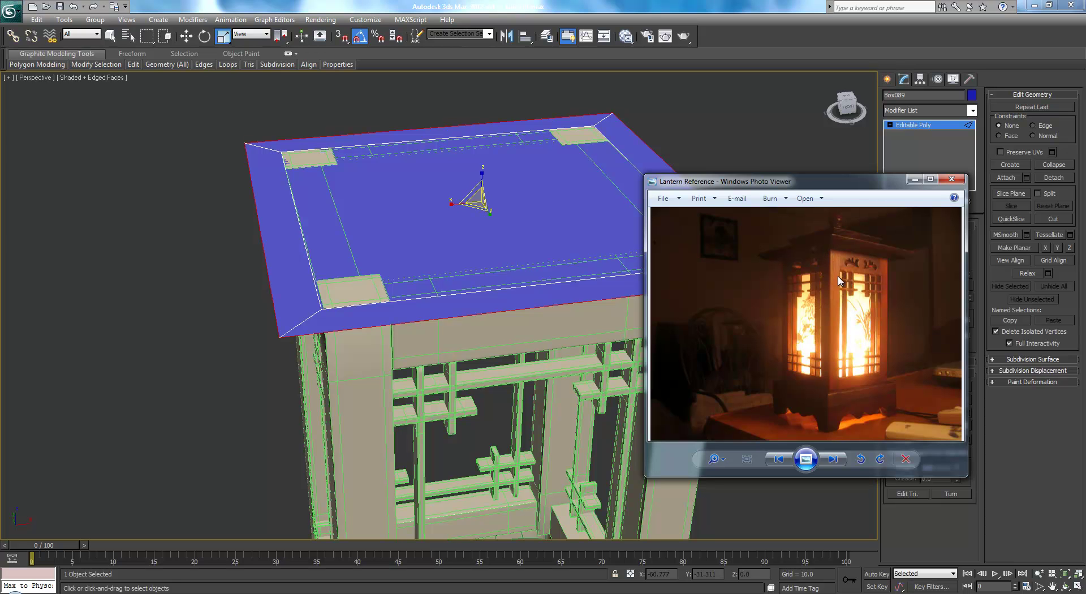
left_click(708, 107)
key("f")
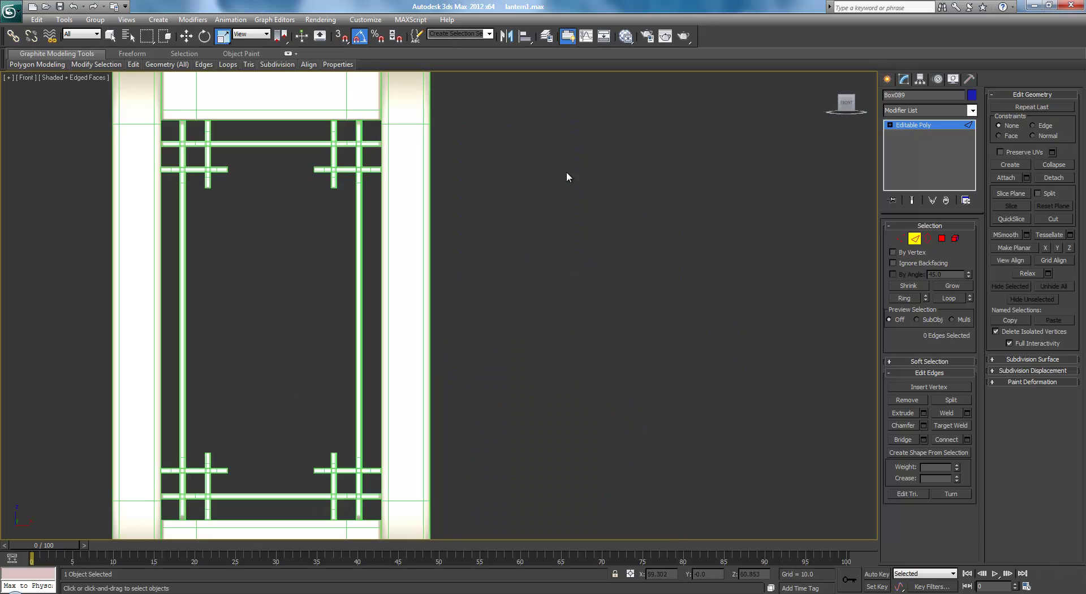
middle_click_drag(560, 179, 710, 313)
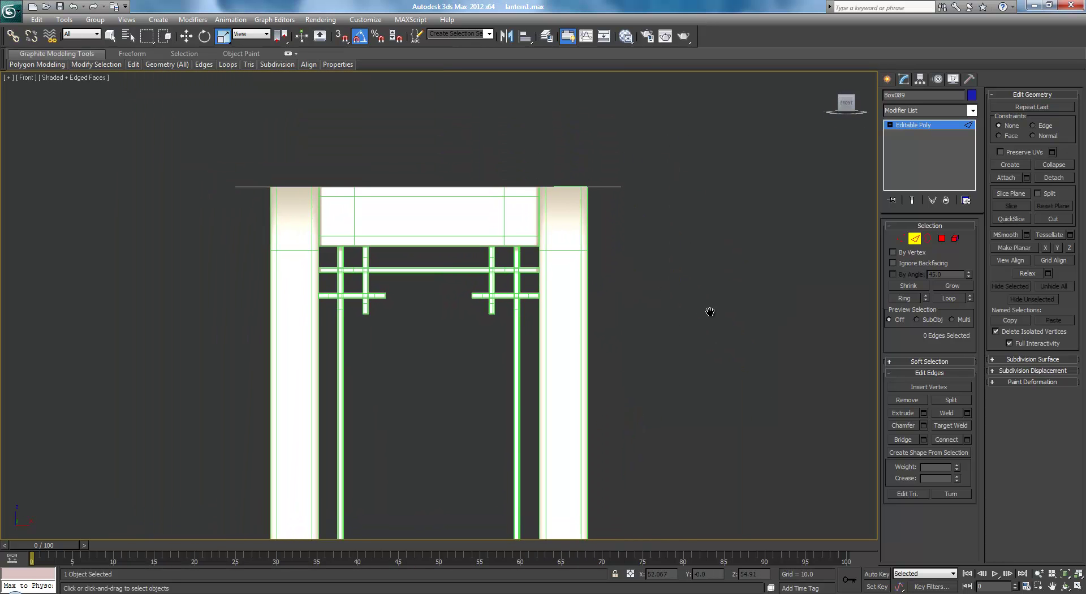
left_click(904, 238)
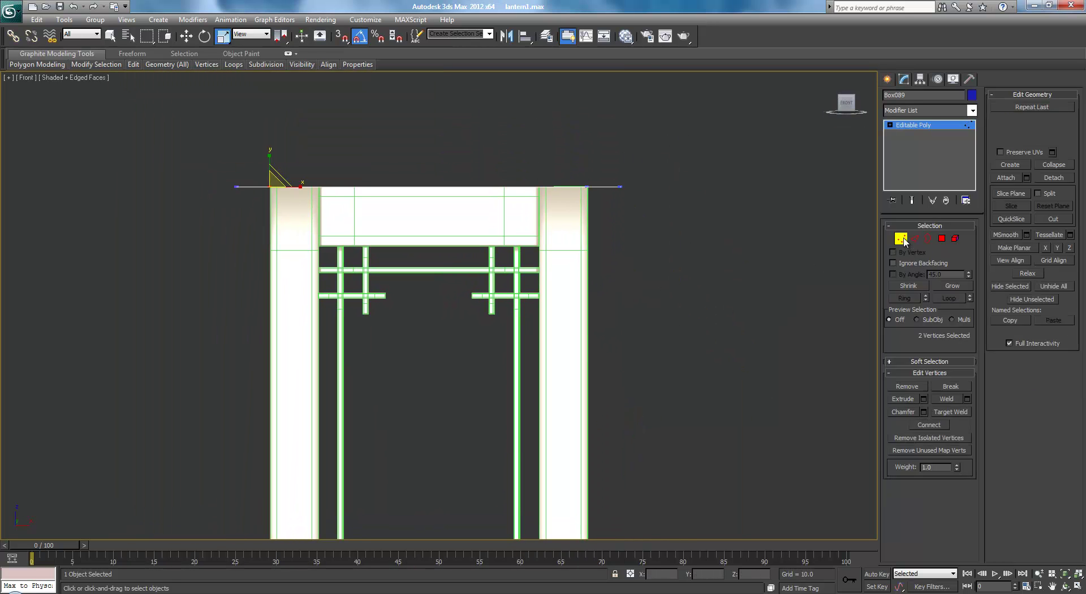
middle_click_drag(316, 217, 333, 237)
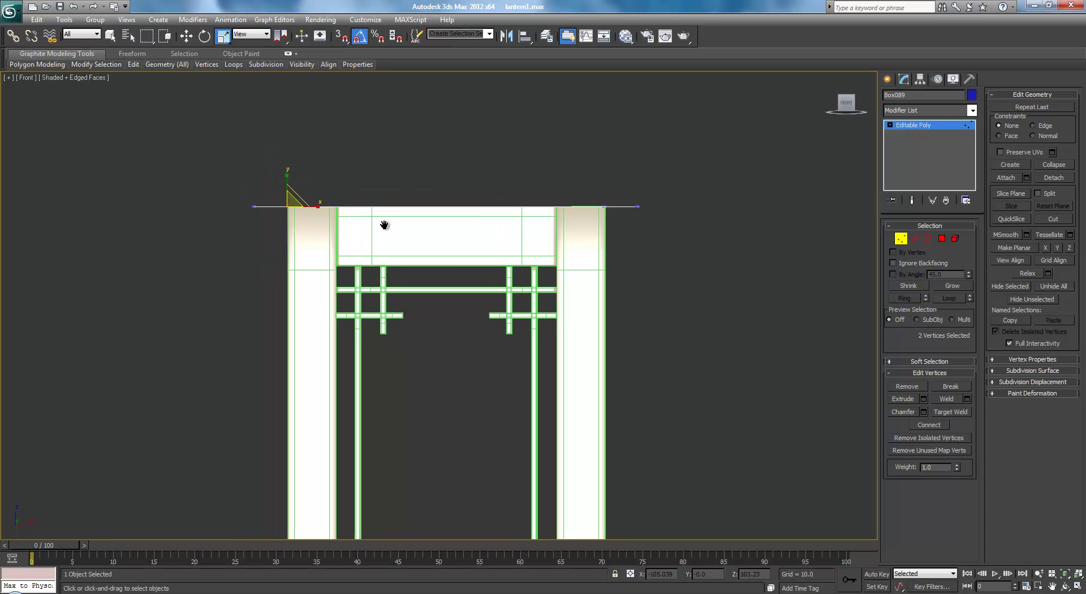
left_click_drag(256, 225, 258, 223)
left_click_drag(664, 185, 621, 236, "ctrl")
mouse_move(449, 205)
left_mouse_down()
mouse_move(455, 196)
mouse_move(453, 221)
mouse_move(461, 200)
left_mouse_up()
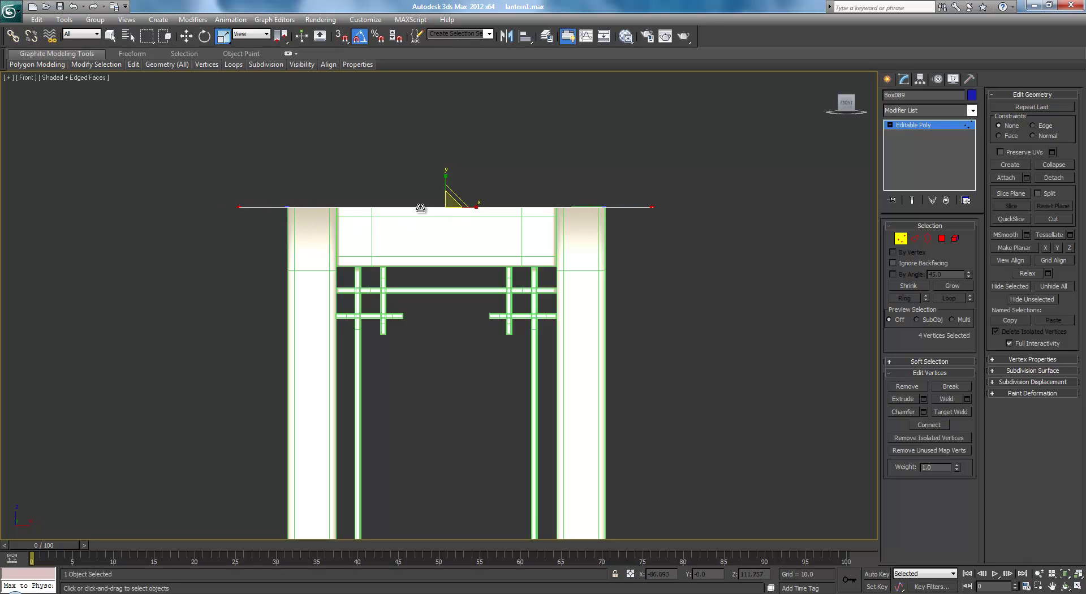
left_click_drag(458, 204, 454, 203)
- Inspect the overhang from the side in perspective and compare it with the lantern reference photo
key("p")
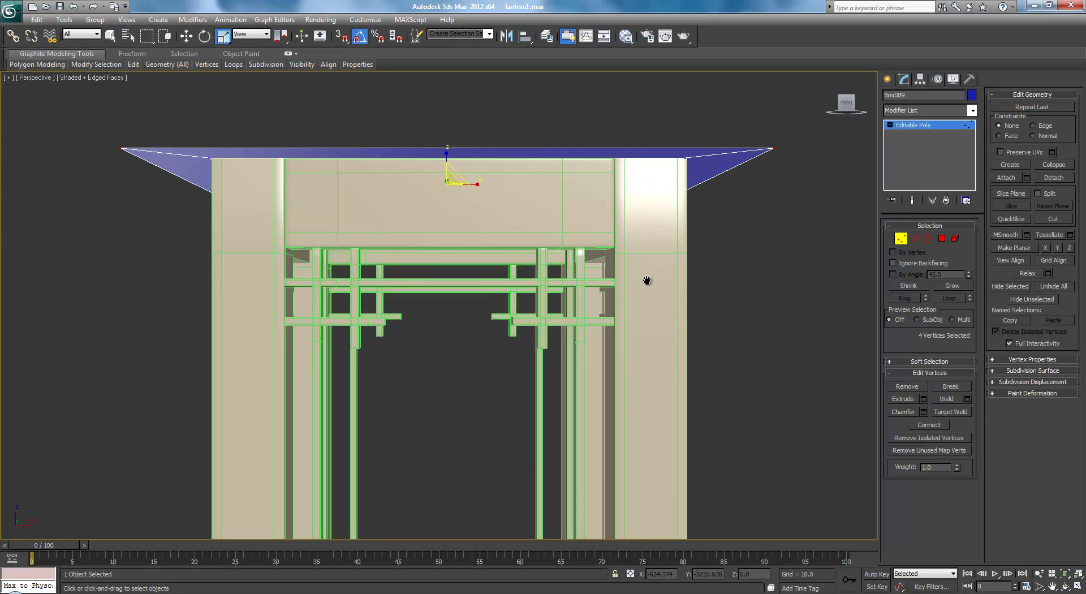
middle_click_drag(367, 257, 484, 265, "alt")
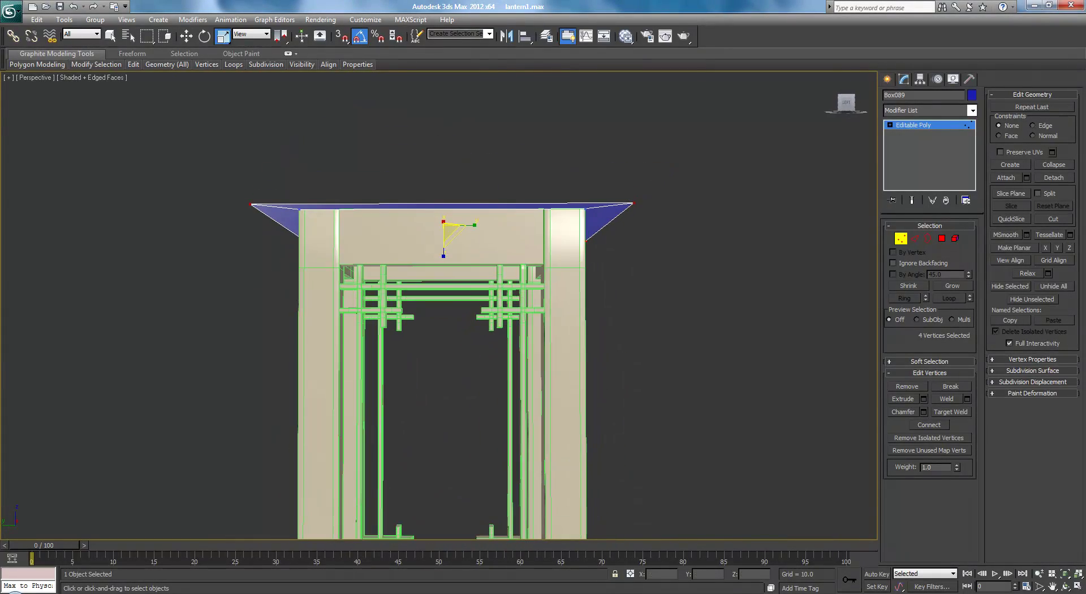
key("alt+Tab")
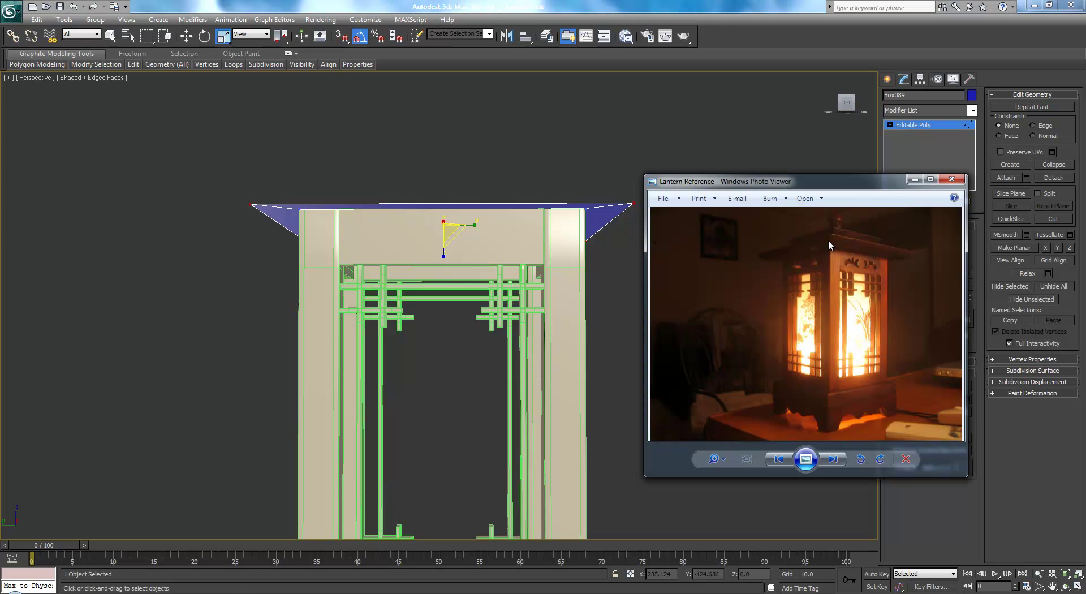
- Set the reference photo aside and raise the four outer vertices of the roof overhang slightly
left_click_drag(836, 185, 1085, 180)
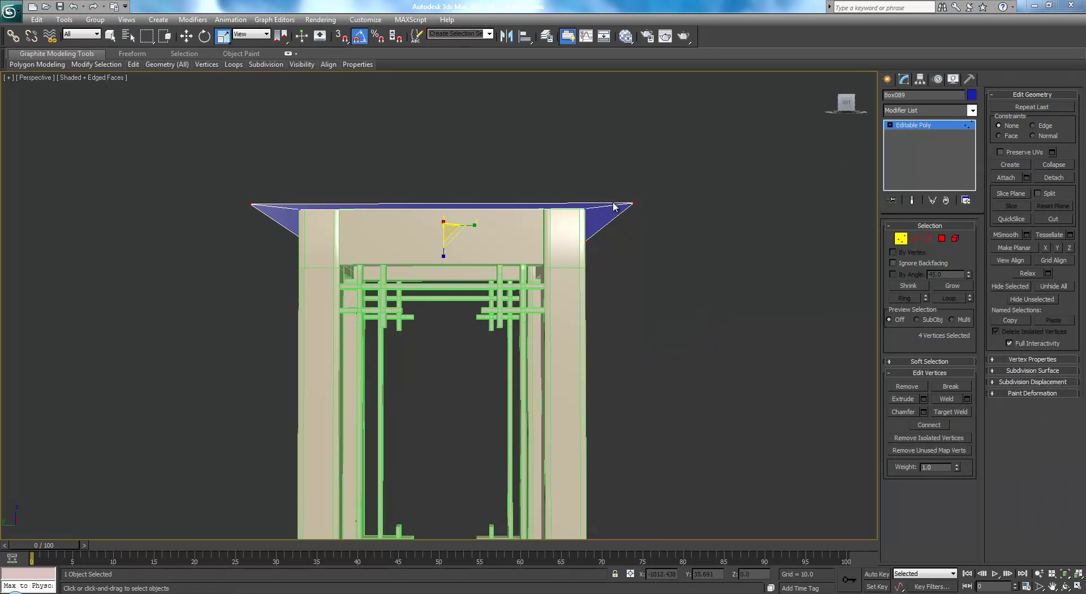
middle_click_drag(616, 215, 637, 272)
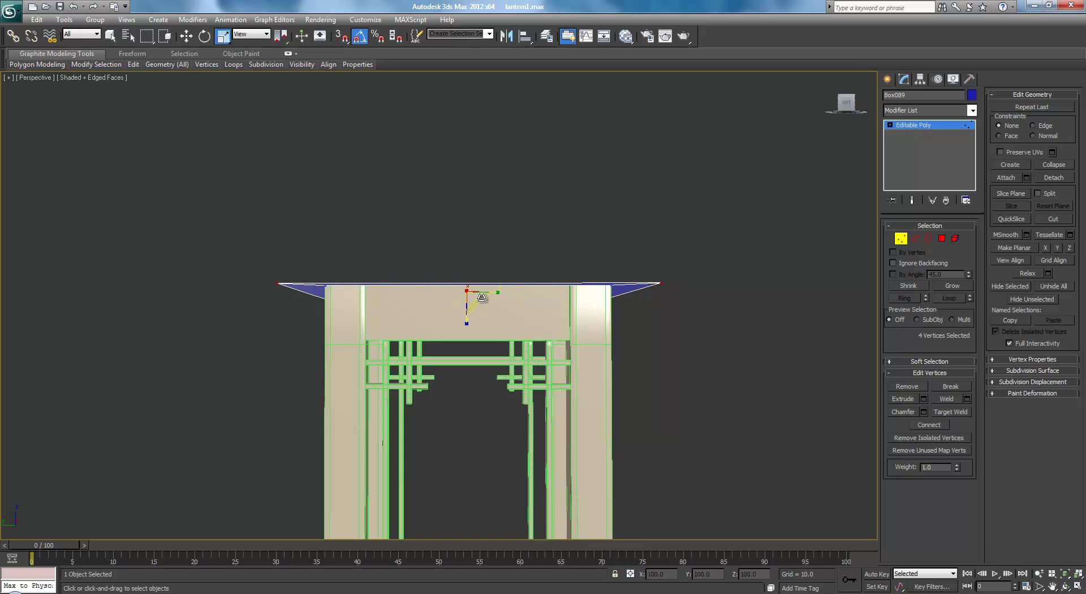
key("w")
key("w")
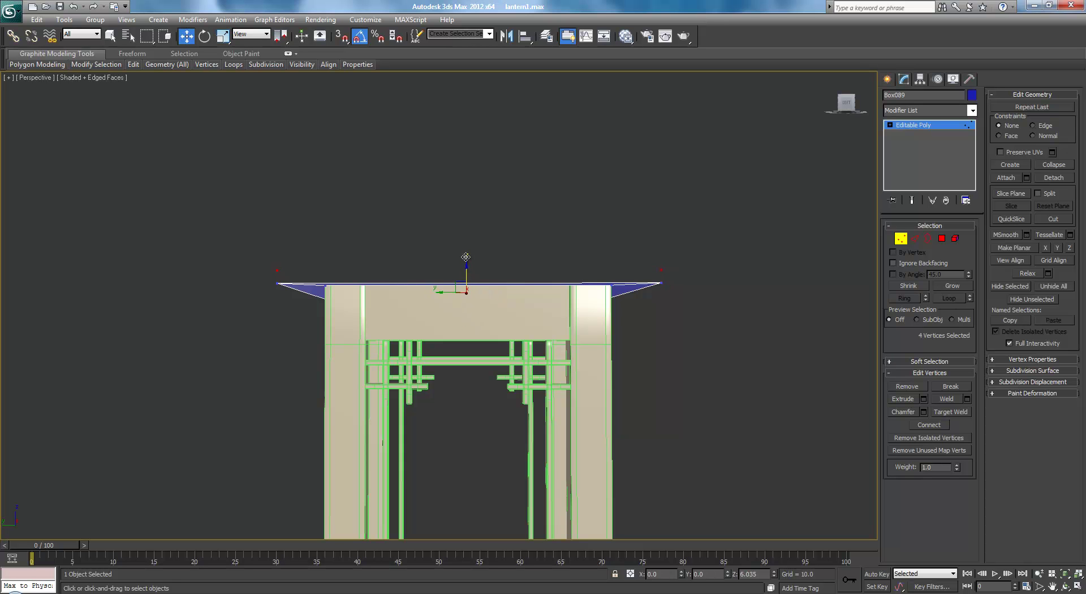
left_click_drag(466, 257, 467, 245, "shift")
left_click(589, 310)
- Select the outer edge loop of the overhang and copy it upward about 8 units to form a vertical rim
left_click(915, 238)
middle_click_drag(689, 247, 691, 277, "alt")
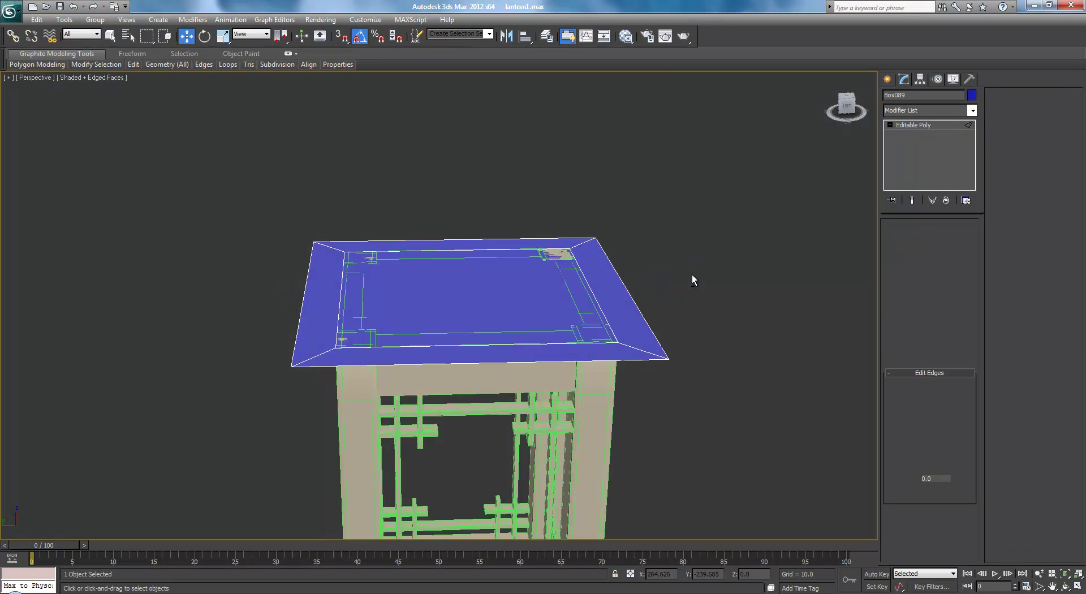
left_click(631, 294)
left_click(948, 298)
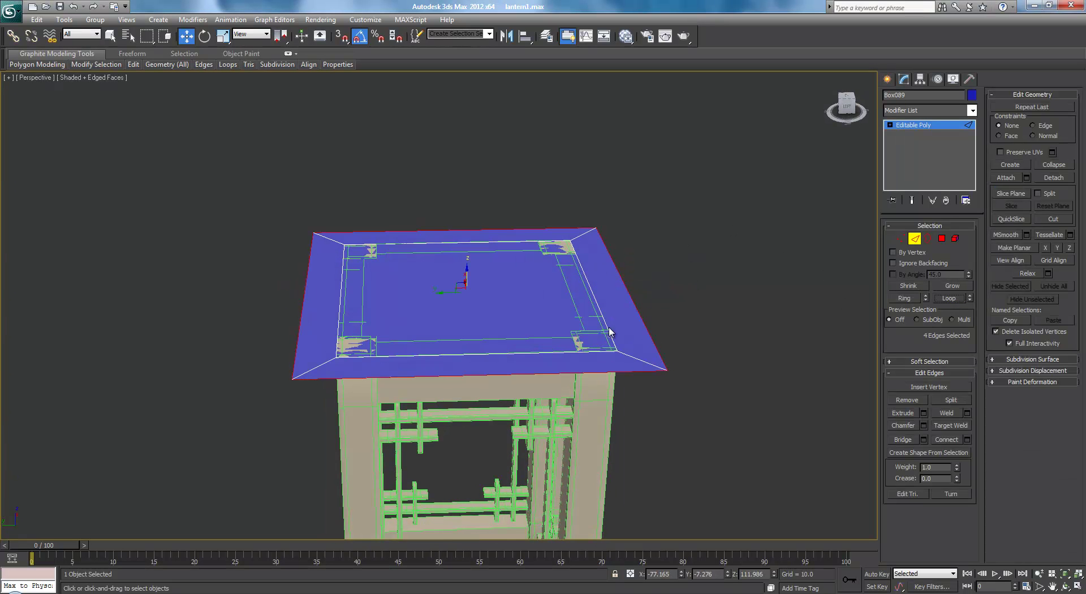
middle_click_drag(595, 286, 598, 265, "alt")
left_click_drag(469, 270, 478, 254, "shift")
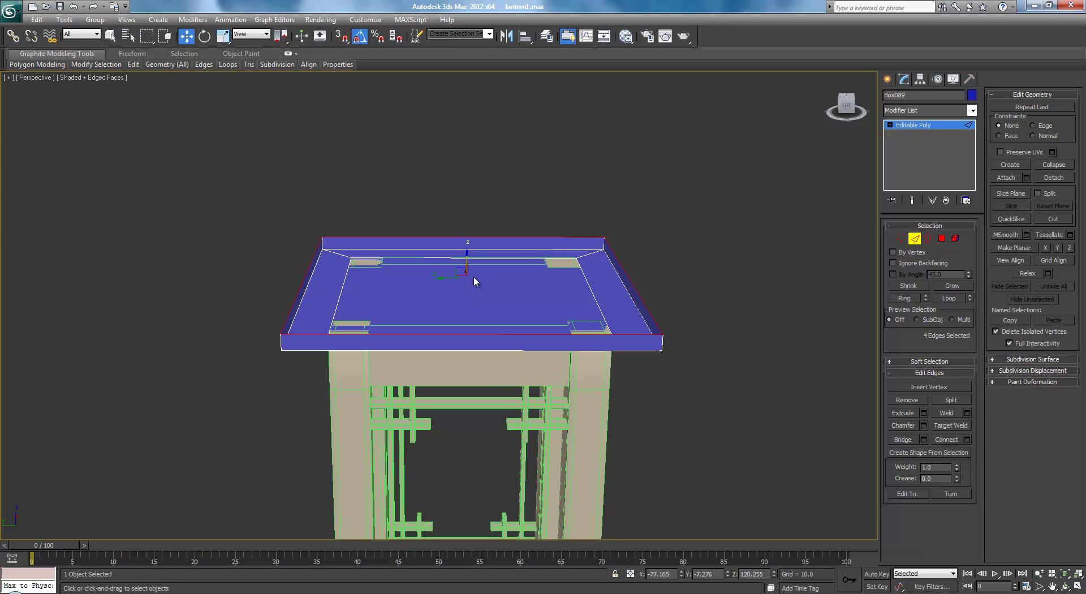
- Scale the rim's four upper edges outward to 129% in the Front view so the rim flares
key("r")
middle_click_drag(686, 269, 688, 262)
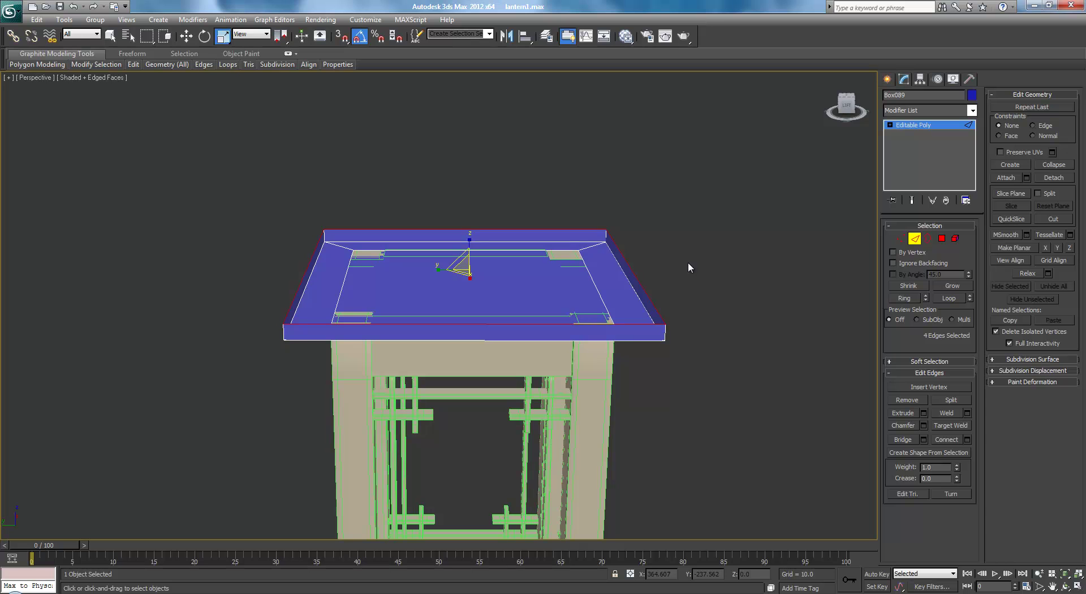
key("f")
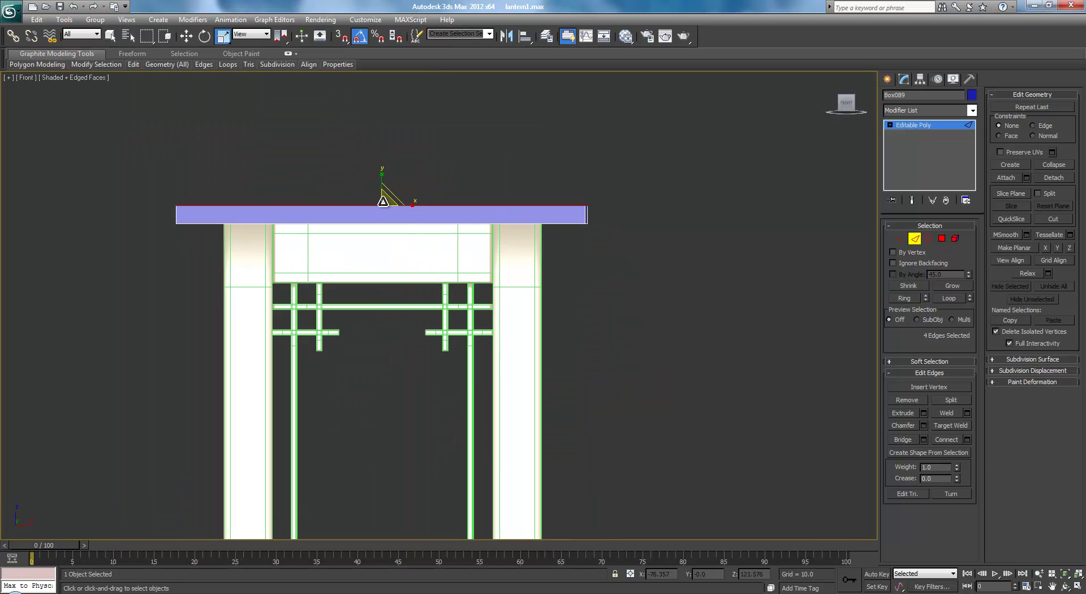
left_click_drag(383, 201, 406, 185)
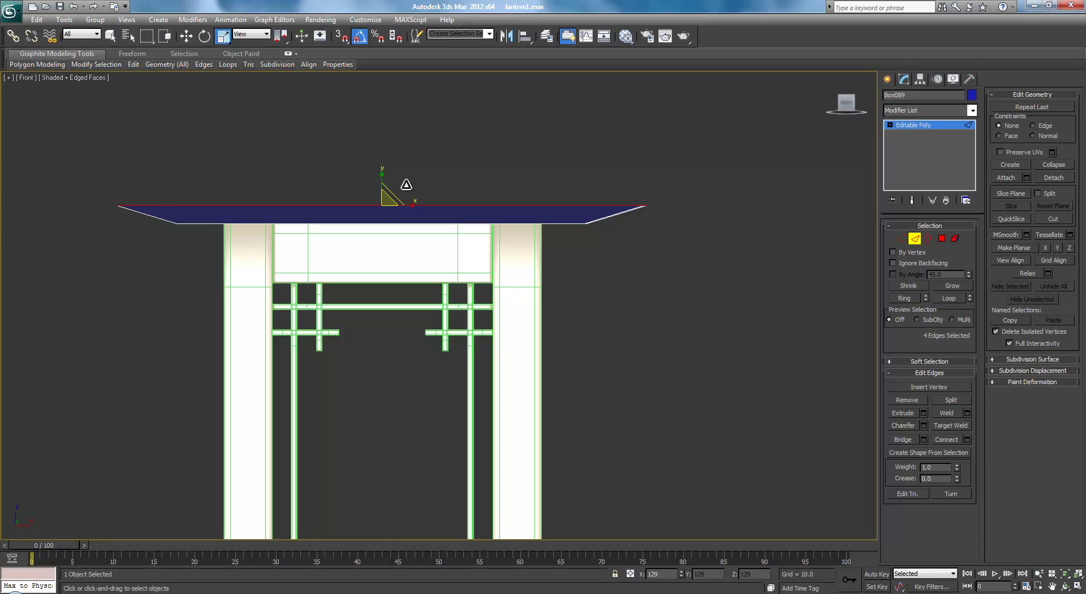
middle_click_drag(628, 258, 640, 304)
scroll(648, 281, "up", 2)
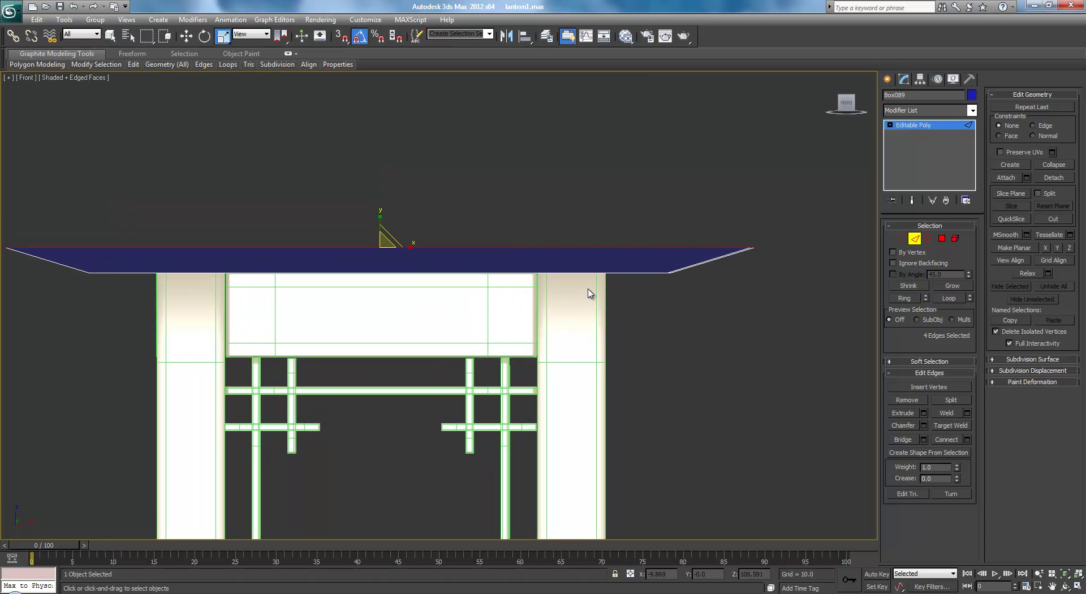
- Copy the flared rim's upper edges upward about 1 unit to form a thin lip around the roof
key("w")
middle_click_drag(622, 264, 664, 290)
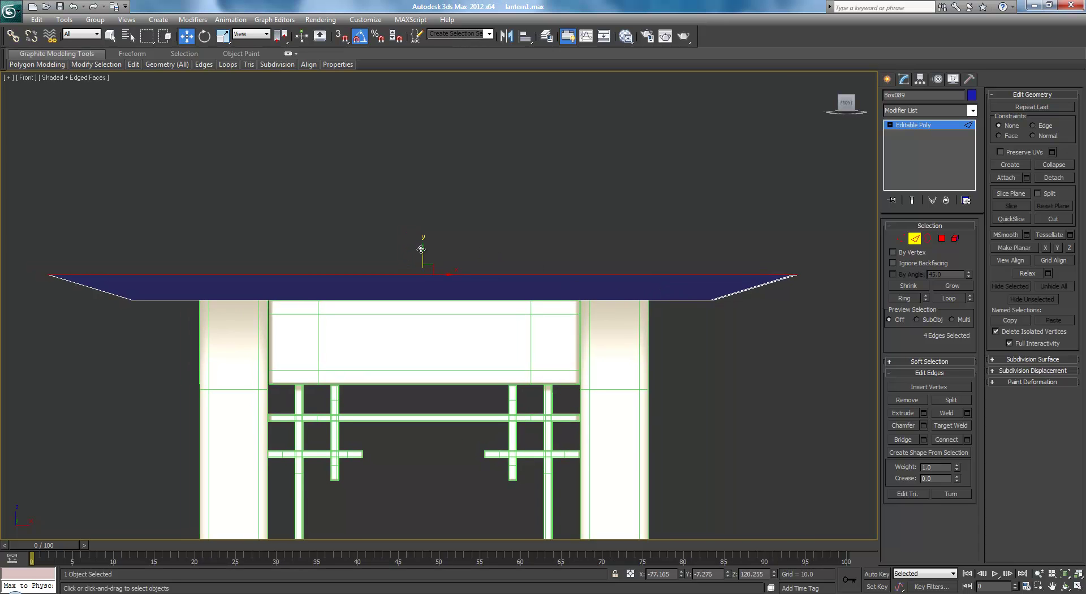
left_click_drag(422, 249, 422, 246)
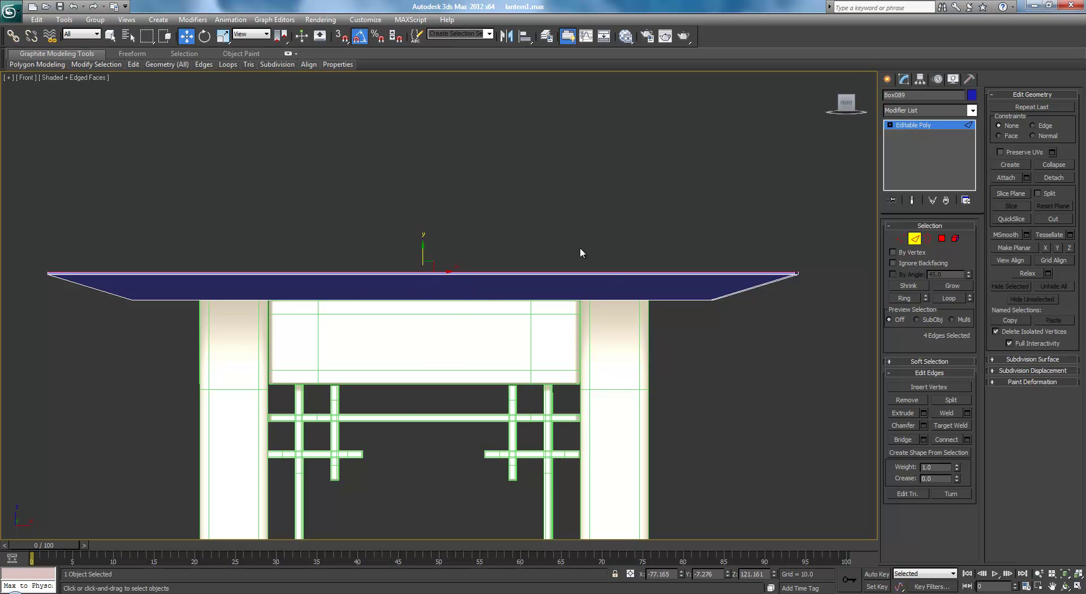
- Scale the lip's edges inward as a copy to just inside the lantern's frame, checking the size in a Top wireframe view
middle_click_drag(484, 303, 490, 305)
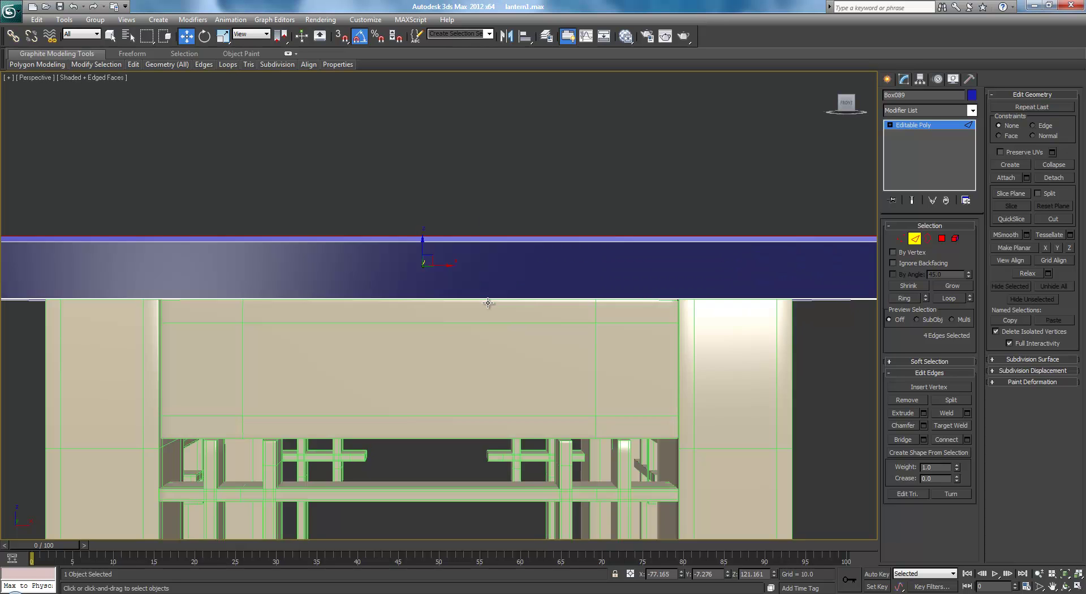
mouse_move(489, 302)
middle_mouse_down("alt")
mouse_move(478, 289)
mouse_move(487, 318)
middle_mouse_up("alt")
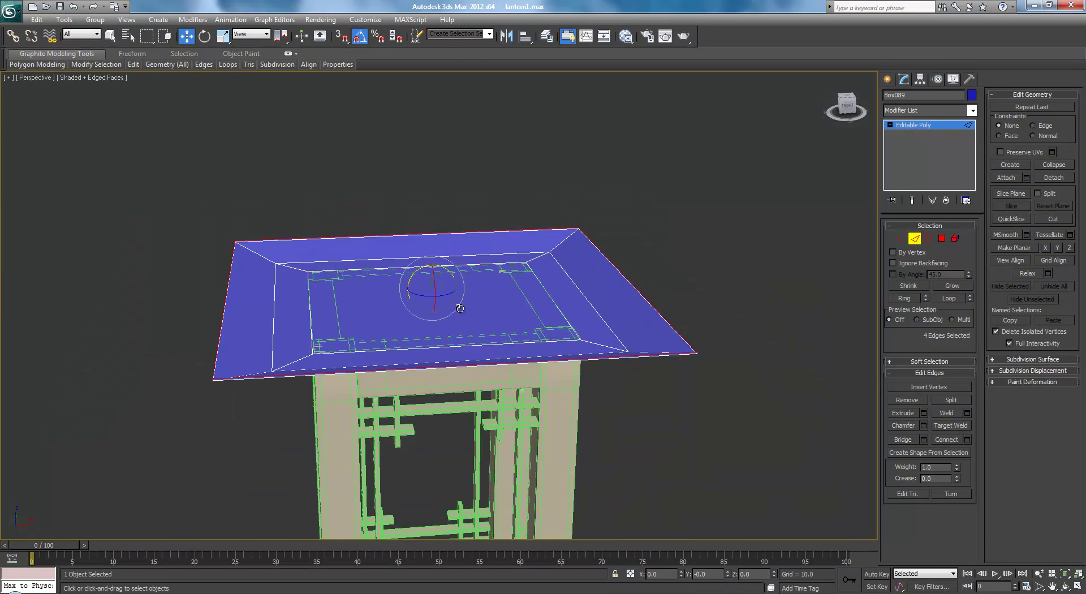
key("e")
key("r")
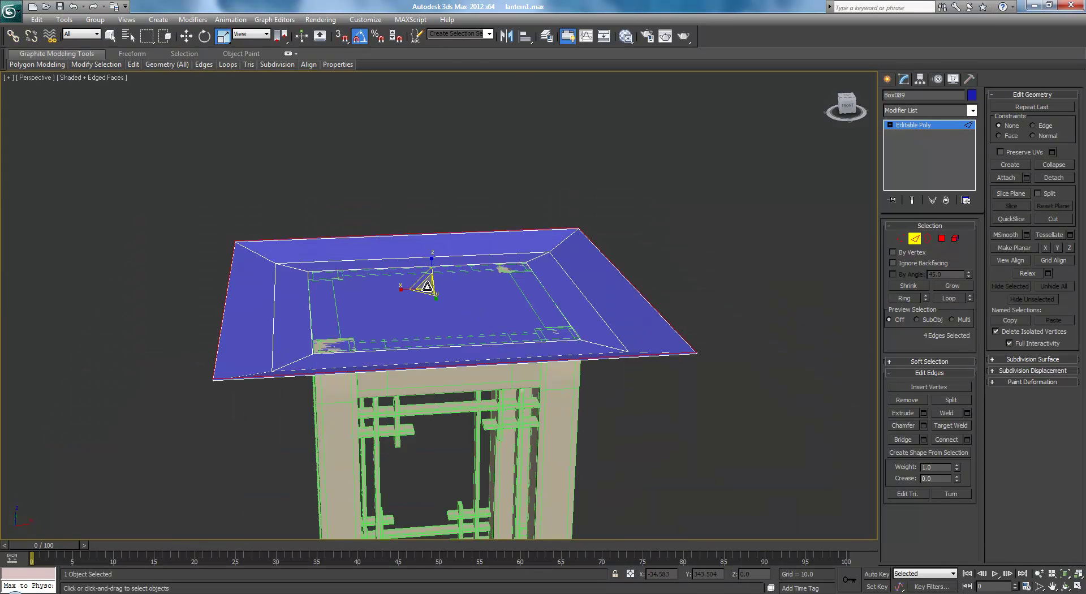
left_click_drag(427, 285, 424, 358)
key("t")
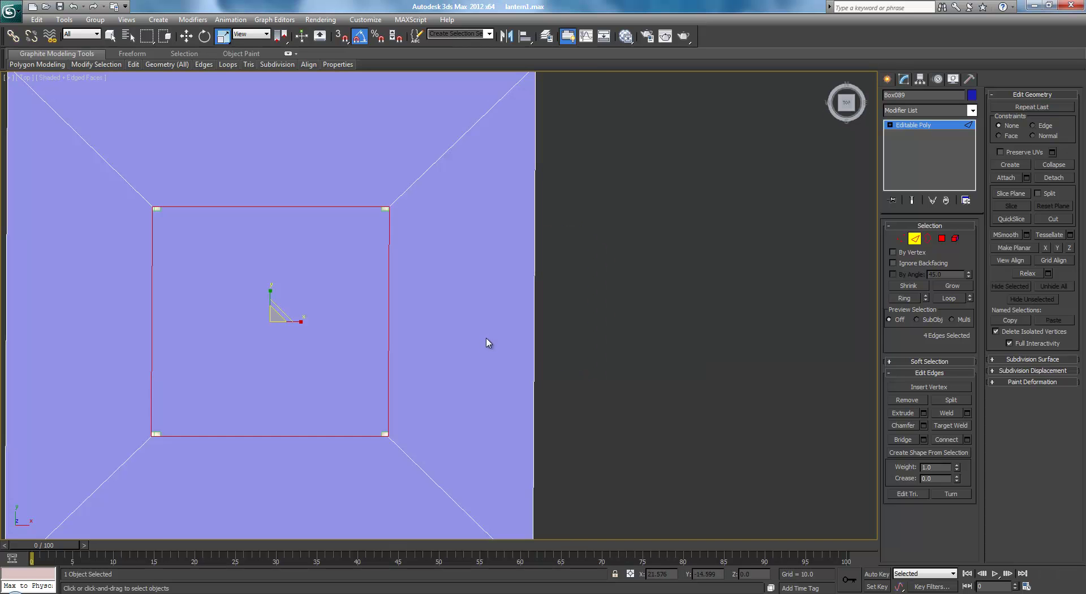
key("F3")
key("z")
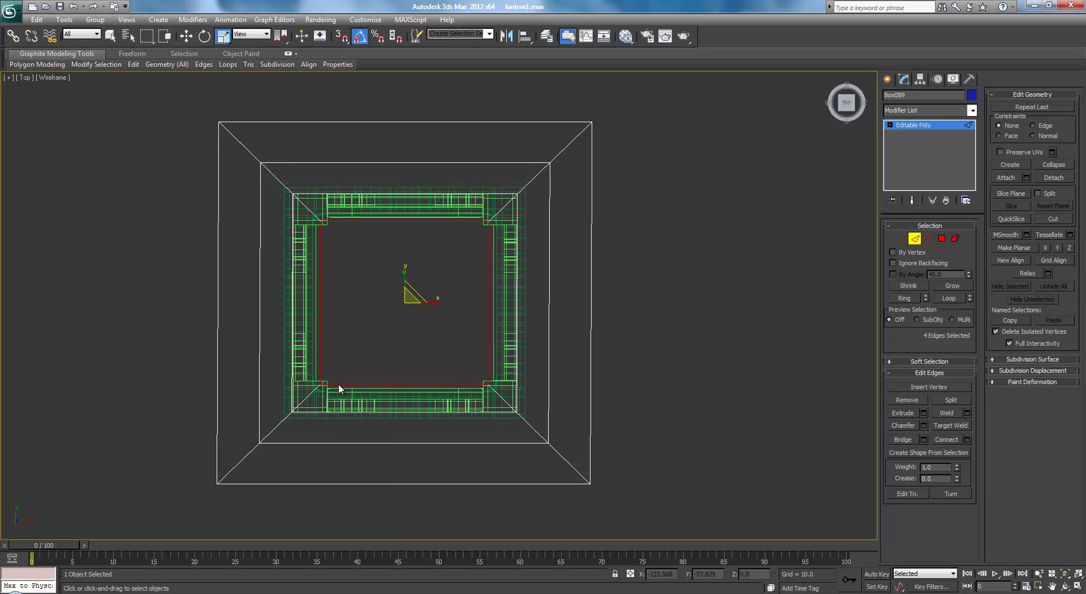
- Return to the shaded perspective and copy the inner opening's edges slightly upward to form a thin step
key("p")
key("z")
mouse_move(497, 351)
middle_mouse_down("alt")
mouse_move(484, 273)
mouse_move(504, 262)
mouse_move(592, 284)
mouse_move(523, 276)
mouse_move(538, 277)
middle_mouse_up("alt")
key("F3")
scroll(594, 283, "up", 2)
key("w")
left_click_drag(495, 270, 497, 269)
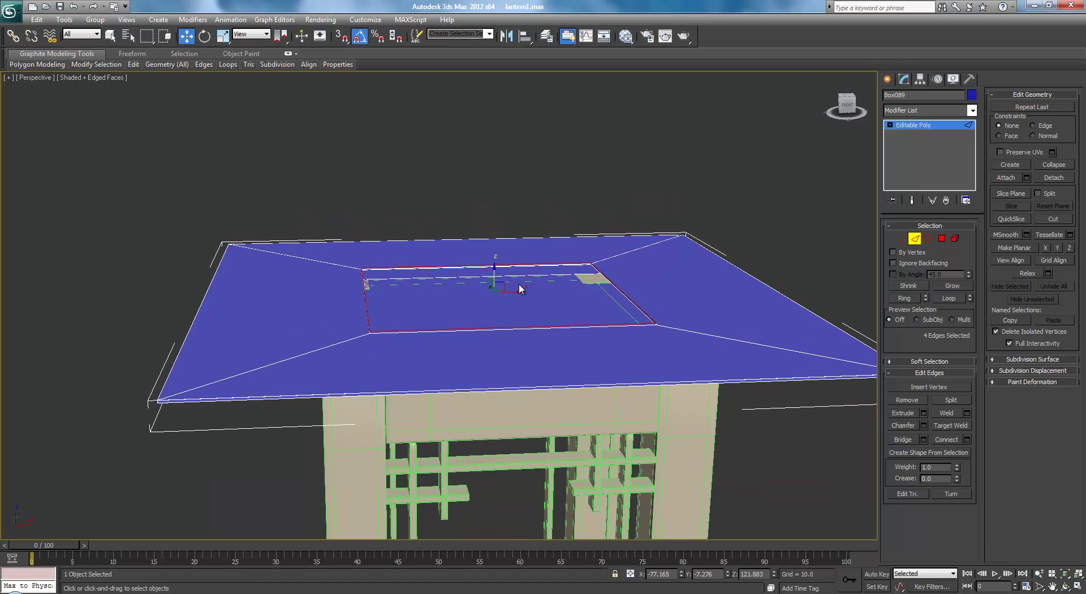
middle_click_drag(569, 265, 586, 286)
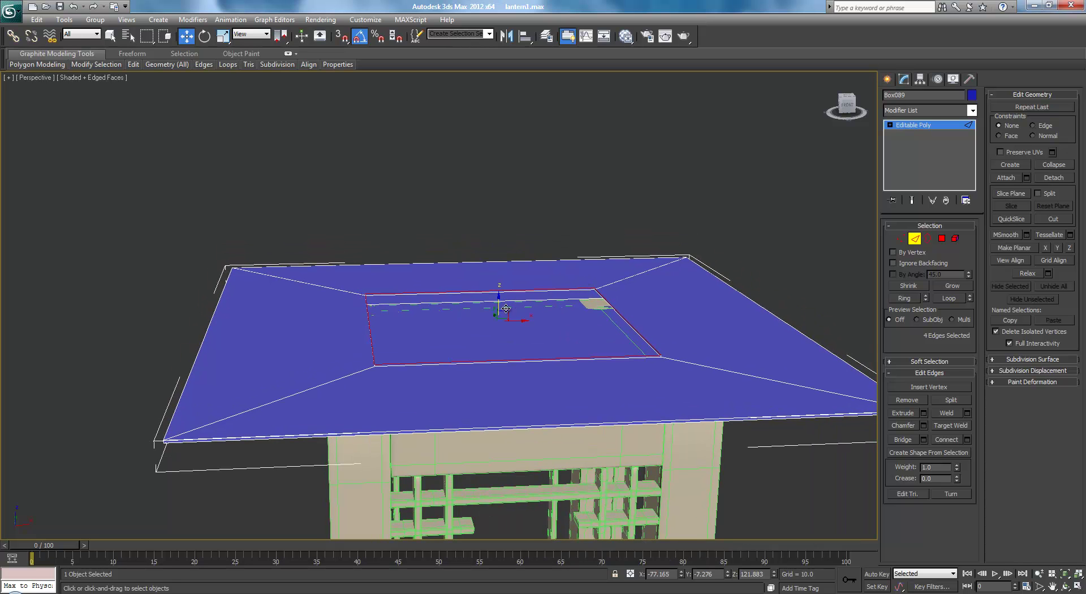
left_click_drag(499, 299, 492, 288)
key("r")
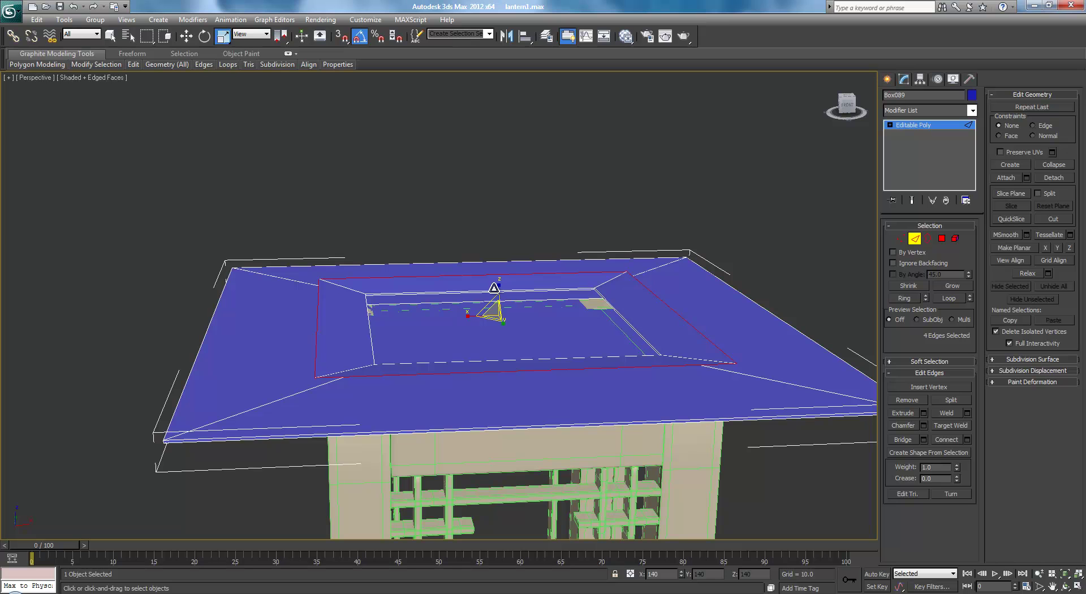
key("ctrl+z")
key("ctrl+z")
- Copy the inner opening's edges upward into a vertical collar, and scale its top edges outward as a copy to start a second roof tier
key("w")
left_click_drag(499, 303, 500, 281)
key("r")
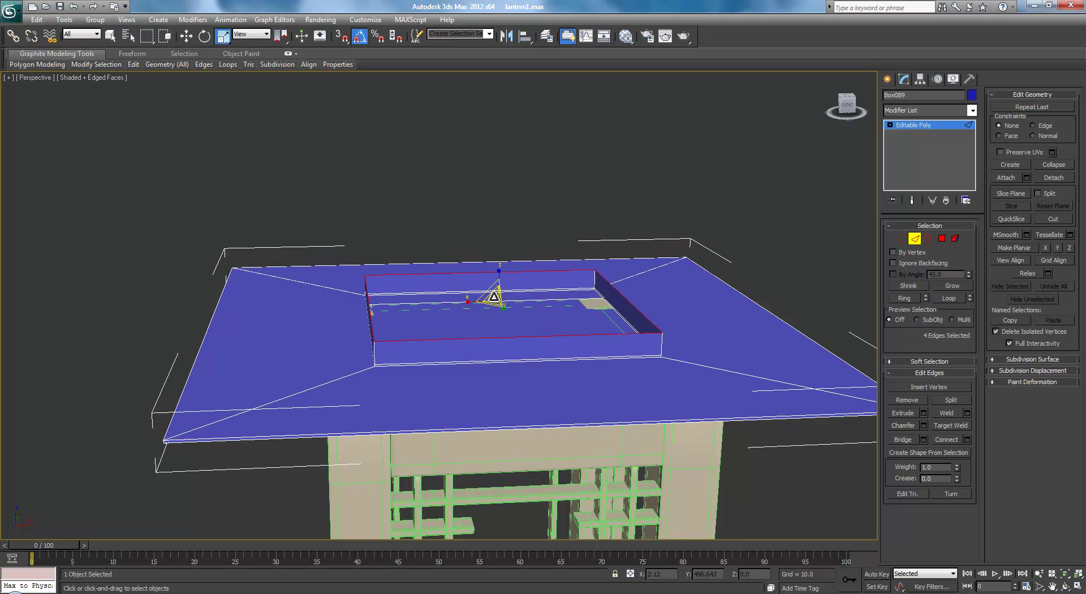
left_click_drag(494, 296, 494, 294)
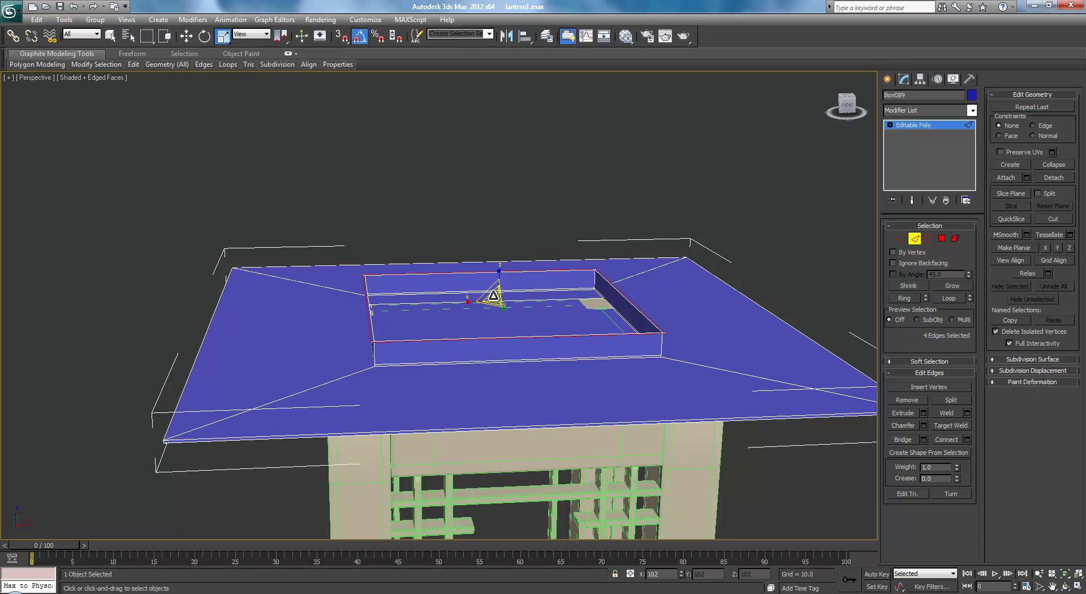
left_click_drag(496, 295, 499, 254)
key("w")
- Raise the second tier's outer edges above the collar and copy them slightly upward to give the tier a thin lip
middle_click_drag(496, 298, 497, 270, "alt")
left_click_drag(500, 252, 508, 247)
middle_click_drag(508, 247, 517, 278)
left_click_drag(492, 310, 492, 308)
middle_click_drag(568, 265, 569, 296, "alt")
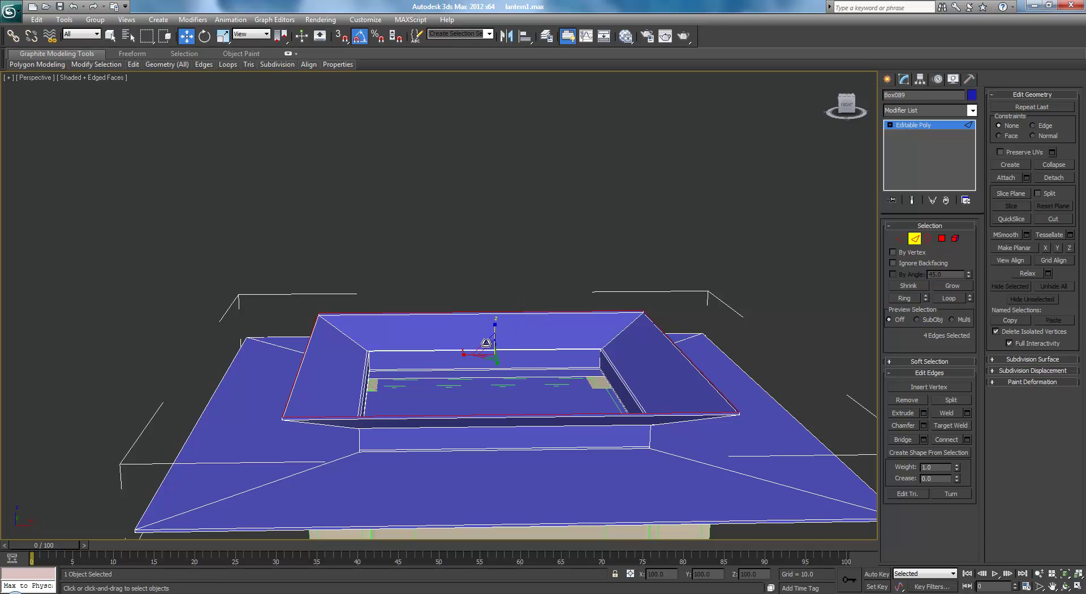
- Scale the second tier's lip edges inward as a copy to a small central square, and raise that square into a sloped peak
key("r")
left_click_drag(491, 353, 485, 587)
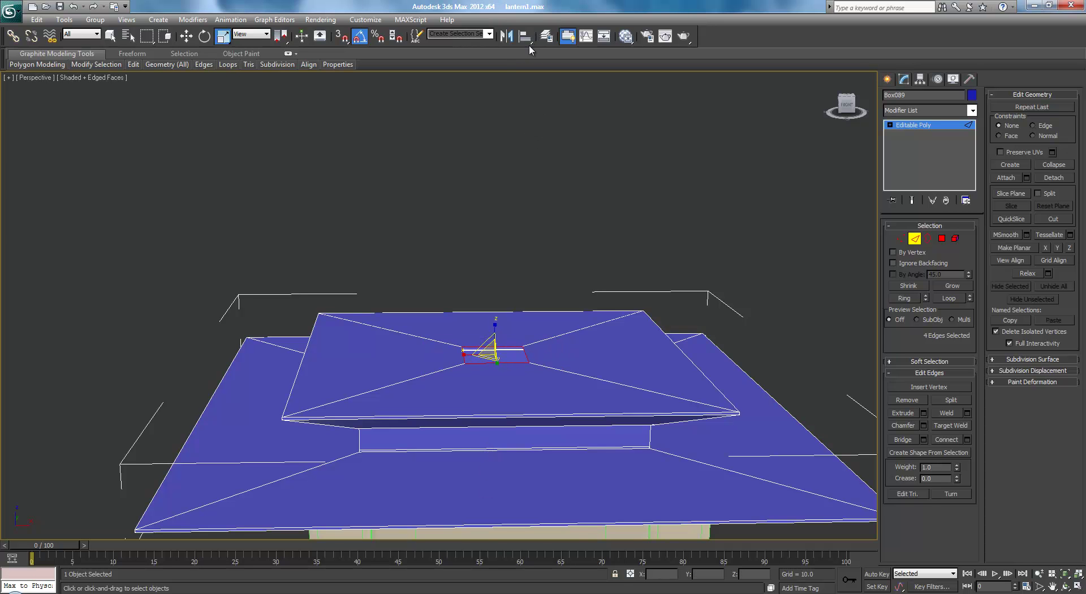
mouse_move(548, 176)
middle_mouse_down("alt")
mouse_move(544, 214)
mouse_move(565, 187)
mouse_move(553, 164)
middle_mouse_up("alt")
key("w")
left_click_drag(512, 304, 512, 272)
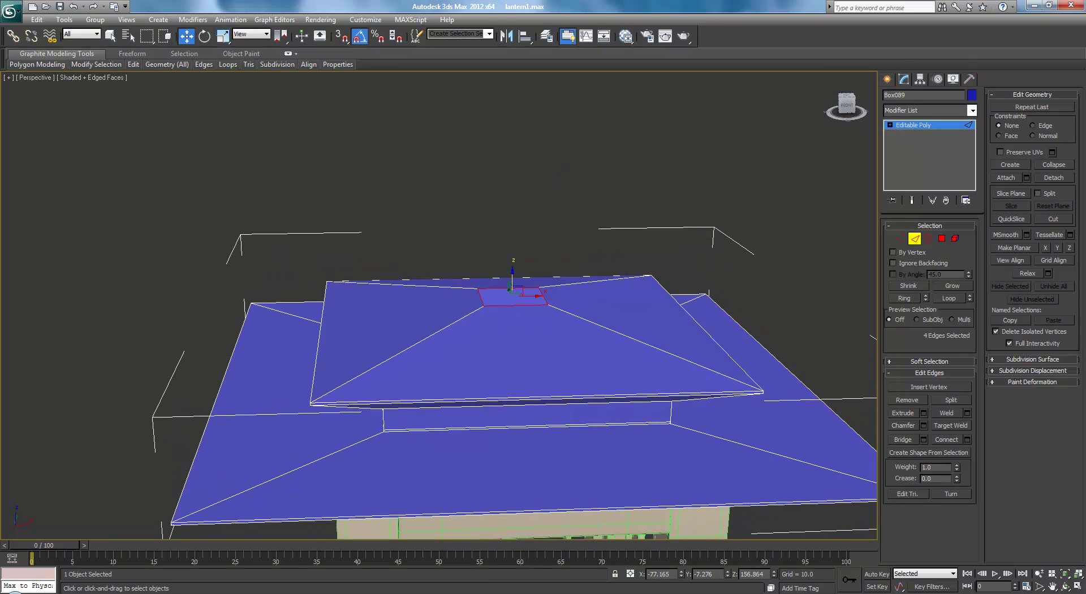
- Lower the small square opening at the roof's peak by about 5 units to flatten the upper slope
scroll(637, 224, "down", 5)
middle_click_drag(637, 224, 629, 245, "alt")
scroll(628, 245, "up", 3)
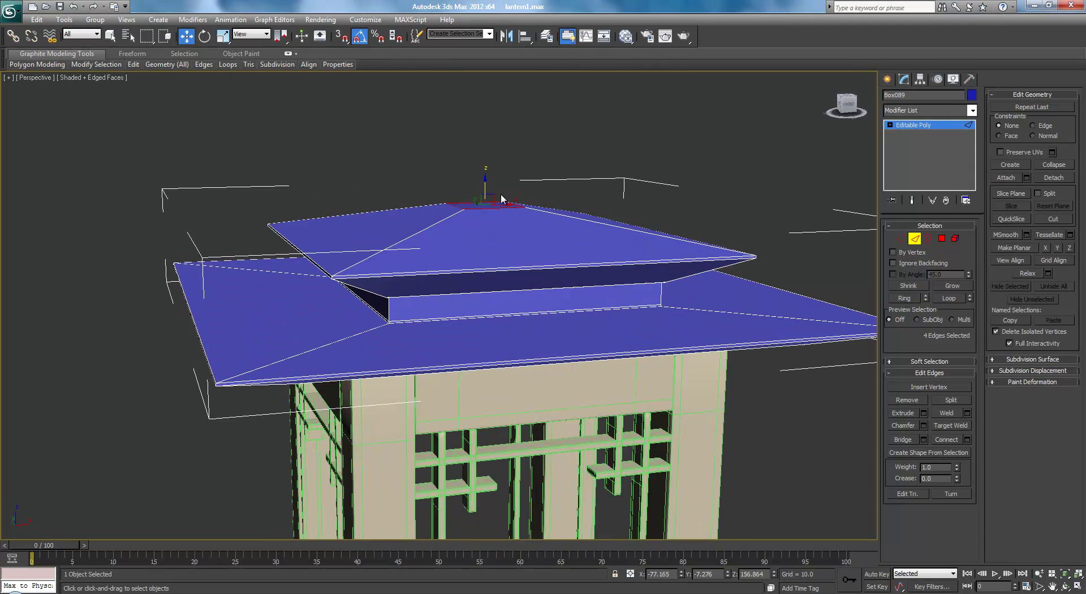
left_click_drag(481, 180, 481, 192)
- Examine both roof tiers and the small opening at the peak from several angles and distances
middle_click_drag(480, 192, 603, 210, "alt")
scroll(572, 172, "up", 3)
scroll(603, 199, "down", 8)
mouse_move(590, 246)
middle_mouse_down("alt")
mouse_move(593, 216)
mouse_move(583, 249)
middle_mouse_up("alt")
scroll(592, 224, "up", 2)
middle_click_drag(583, 249, 561, 273, "alt")
scroll(561, 269, "up", 2)
scroll(592, 261, "up", 3)
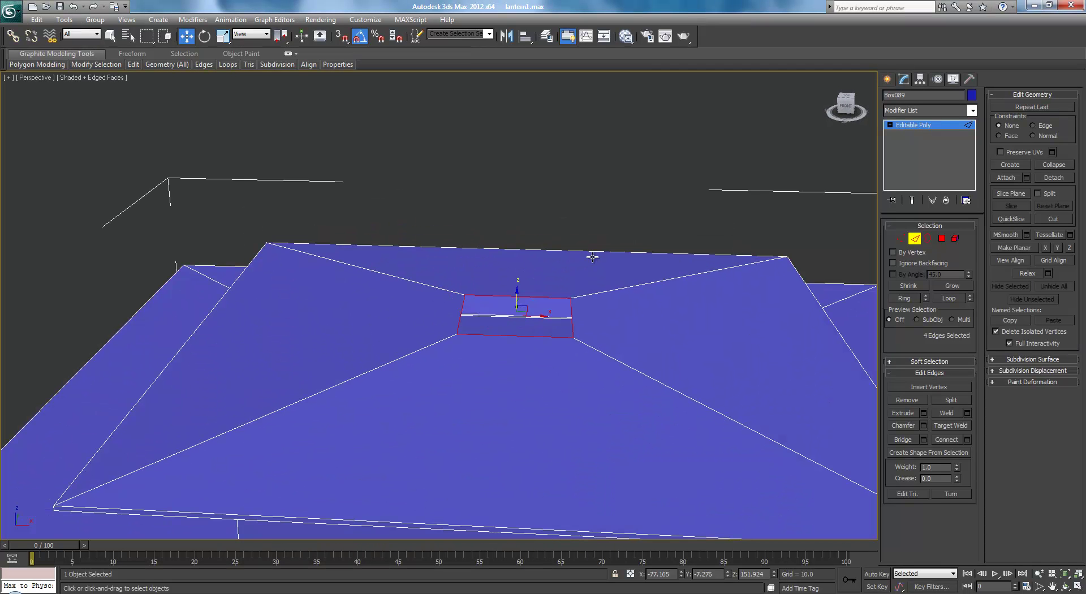
scroll(574, 252, "down", 4)
mouse_move(583, 291)
middle_mouse_down("alt")
mouse_move(596, 257)
mouse_move(621, 291)
mouse_move(563, 303)
mouse_move(595, 299)
middle_mouse_up("alt")
scroll(595, 295, "up", 6)
scroll(610, 289, "down", 3)
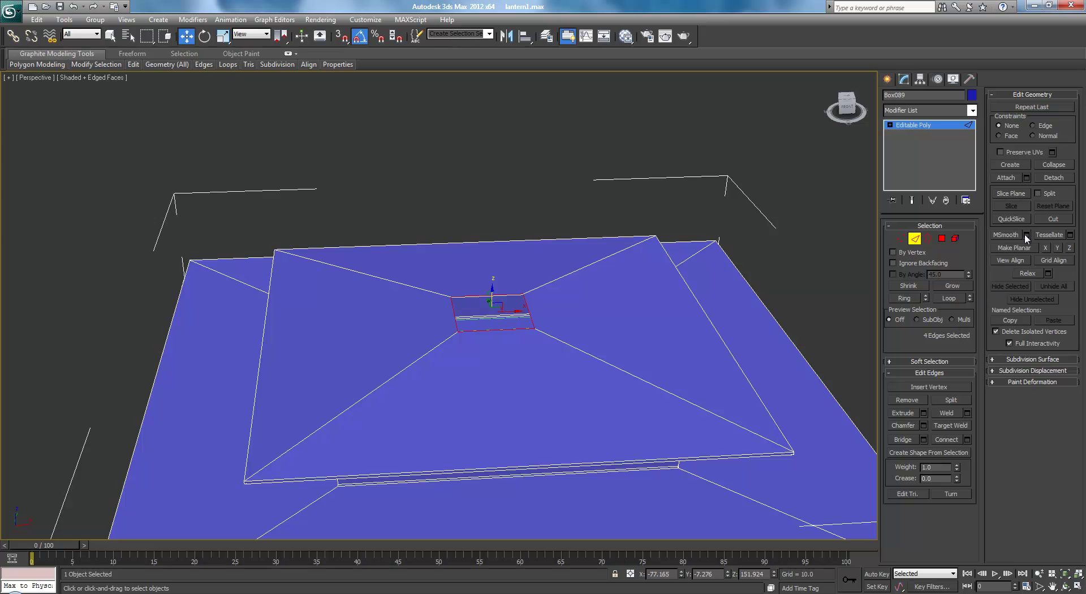
- Cap the small square opening at the roof's peak and select the new cap polygon
left_click(927, 238)
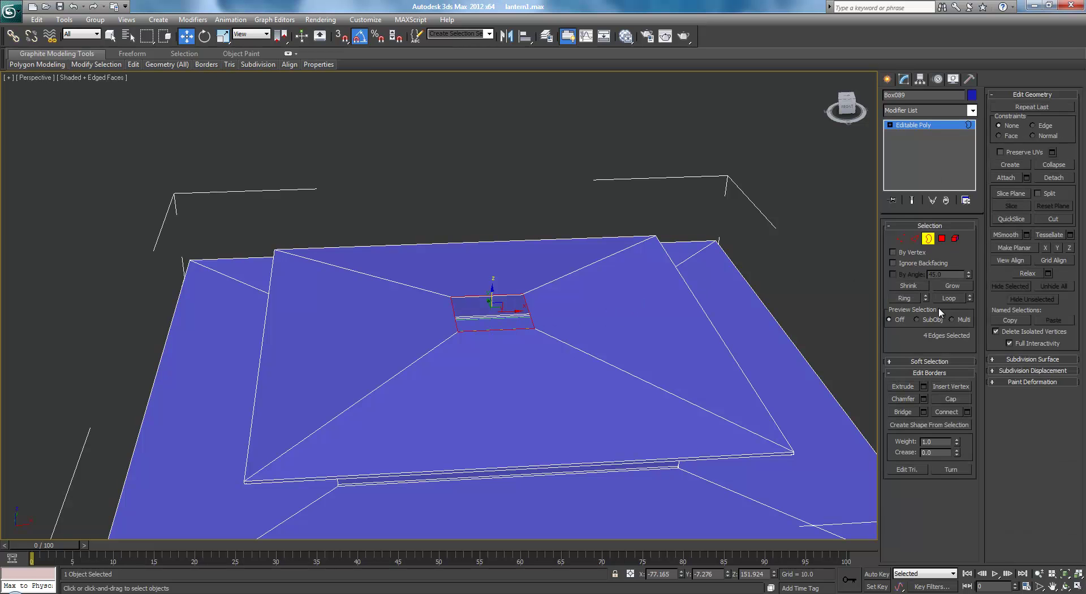
left_click(956, 396)
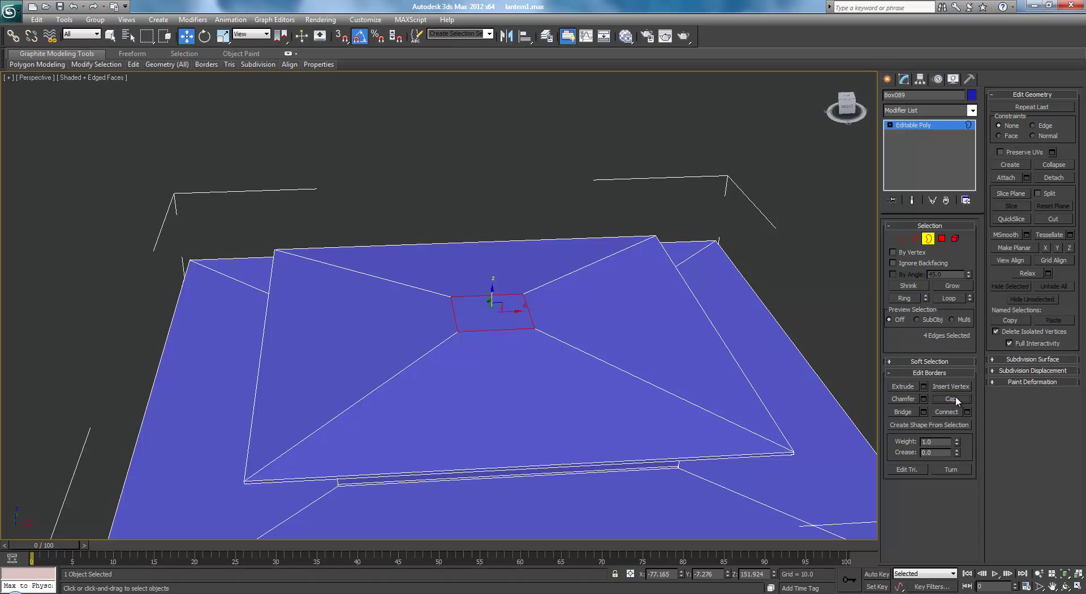
left_click(940, 239)
left_click(942, 240)
left_click(516, 318)
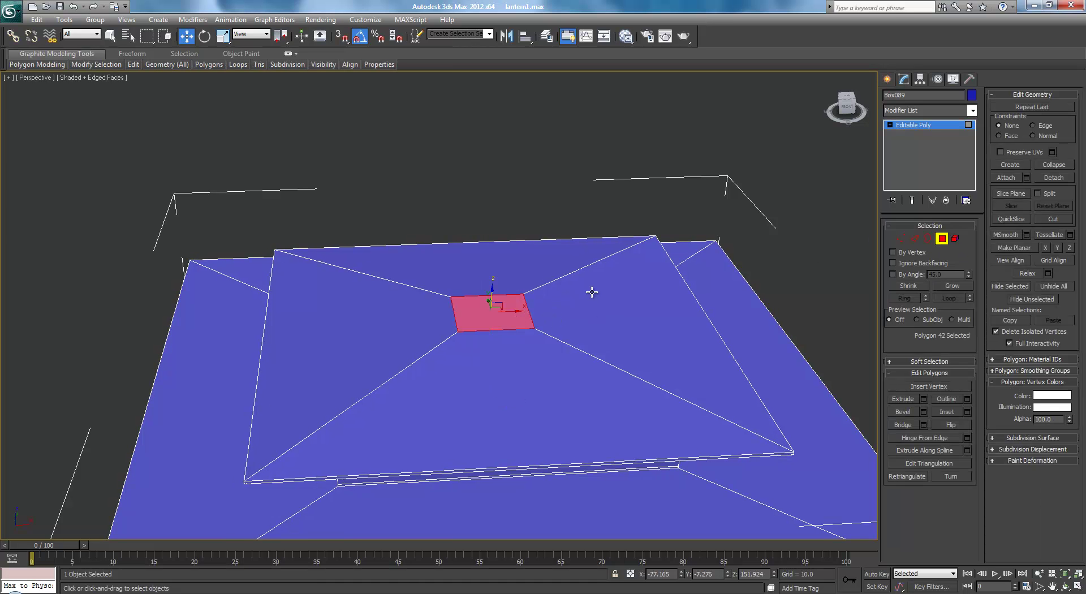
- Check the roof top in the reference photo, and bevel the cap polygon upward into a low square block that widens slightly
middle_click_drag(619, 267, 652, 288, "alt")
key("alt+Tab")
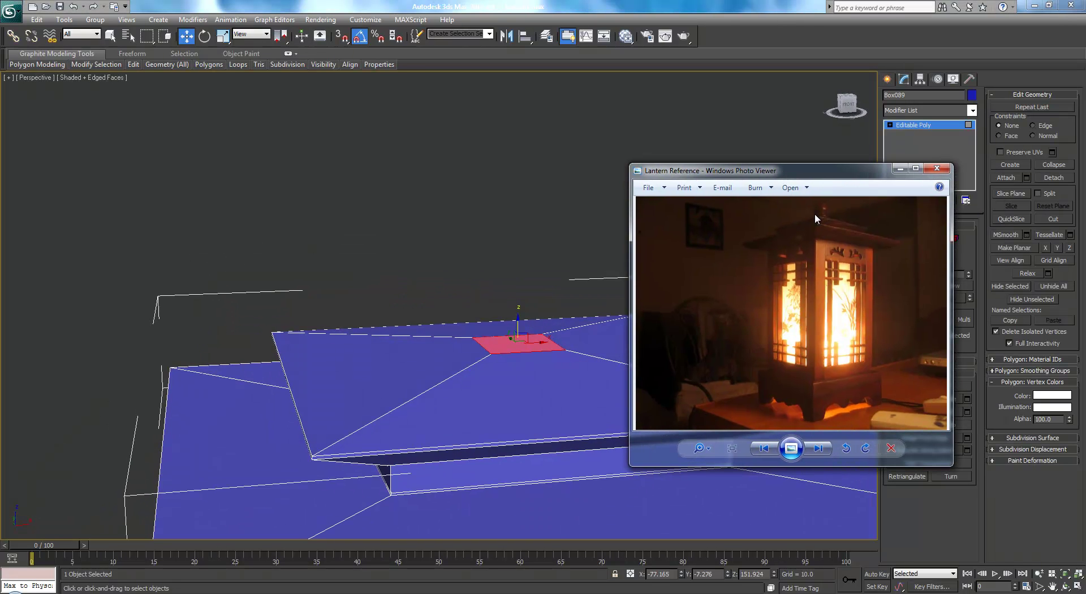
left_click_drag(821, 184, 1085, 175)
middle_click_drag(480, 229, 477, 249)
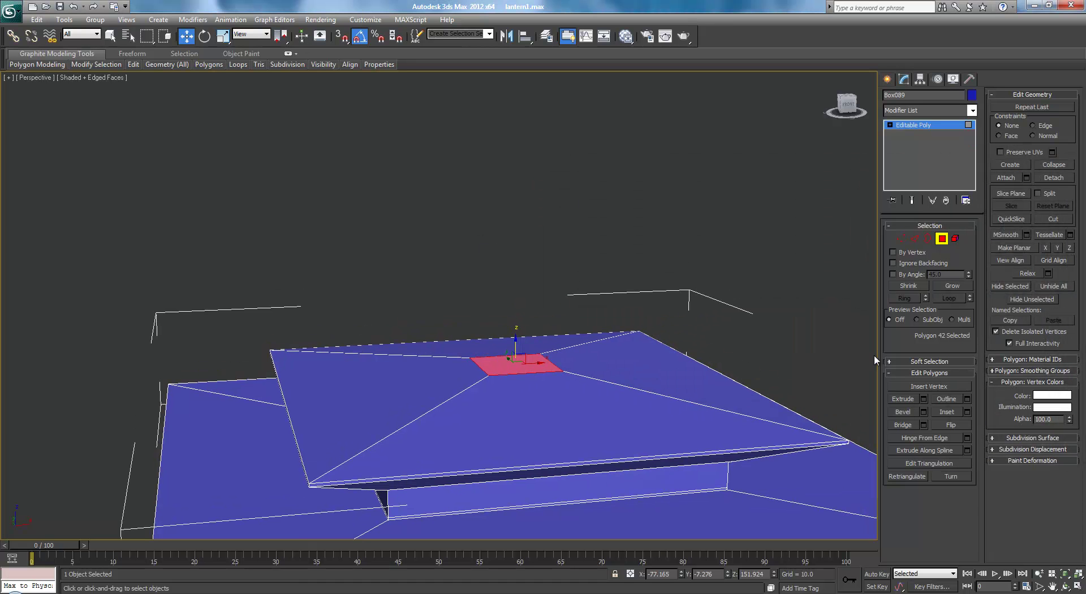
left_click(892, 414)
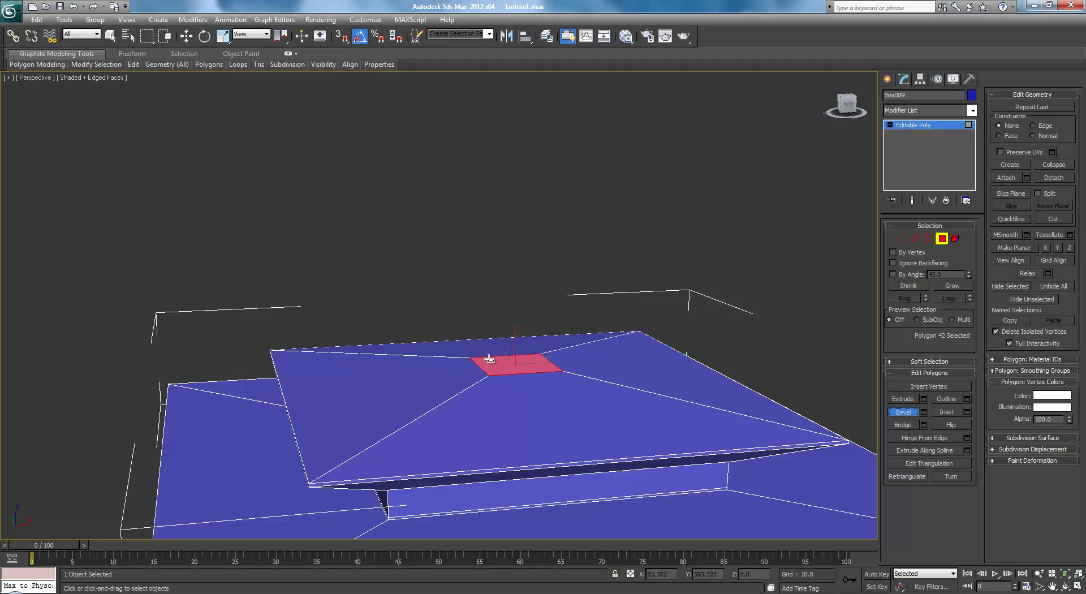
left_click_drag(516, 365, 521, 327)
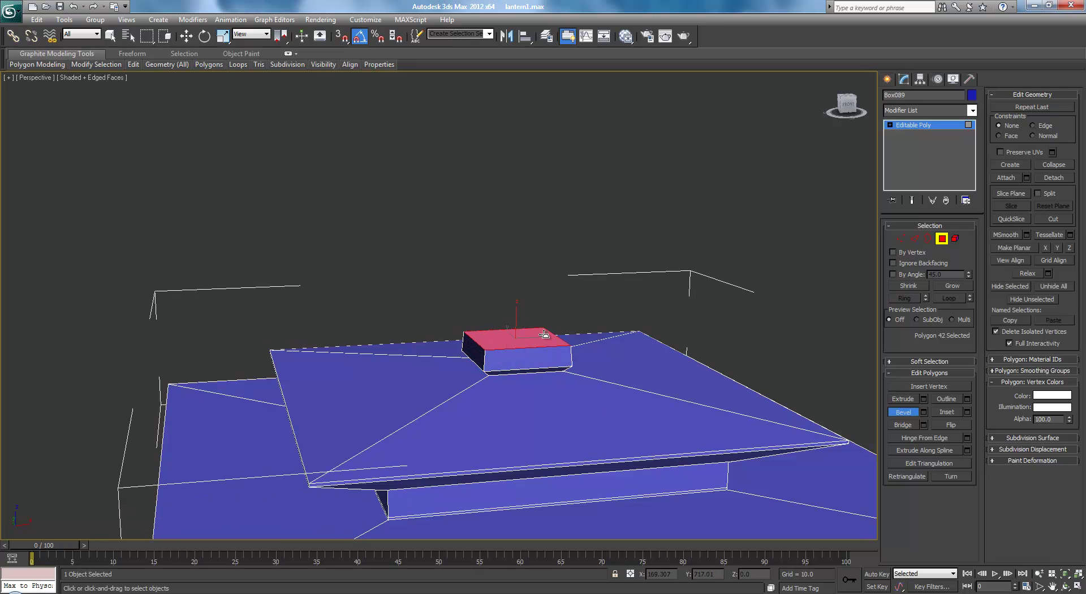
- Undo the last upward bevel of the cap polygon at the roof's peak
key("z")
key("ctrl+z")
scroll(517, 362, "down", 3)
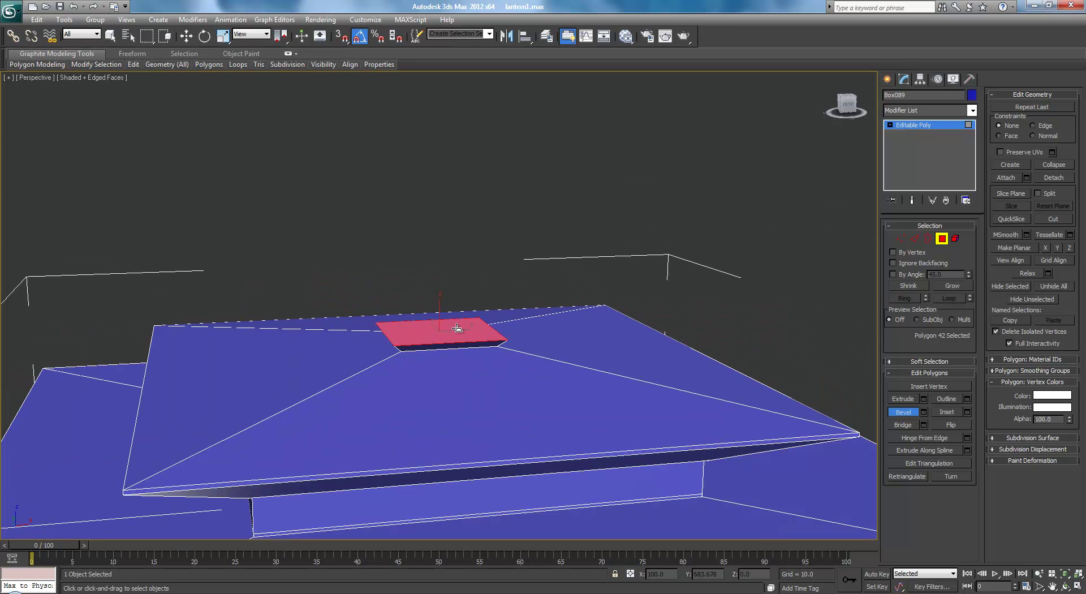
- Bevel the cap polygon repeatedly upward, widening and narrowing it to form two stacked rounded bulbs as the roof ornament
left_click_drag(456, 328, 448, 191)
left_click(458, 279)
left_click(460, 274)
key("ctrl+z")
left_click(438, 217)
left_click_drag(438, 216, 442, 172)
left_click(439, 180)
middle_click_drag(441, 172, 452, 261, "alt")
scroll(518, 229, "down", 10)
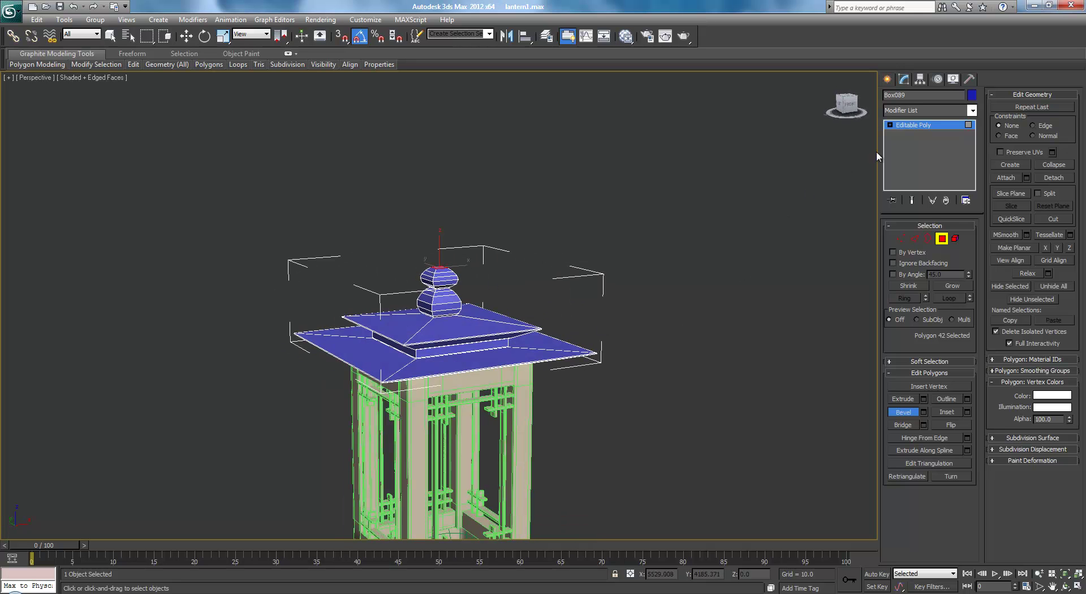
- Apply a MeshSmooth modifier to the whole roof with 3 iterations
left_click(909, 126)
key("w")
scroll(710, 324, "up", 6)
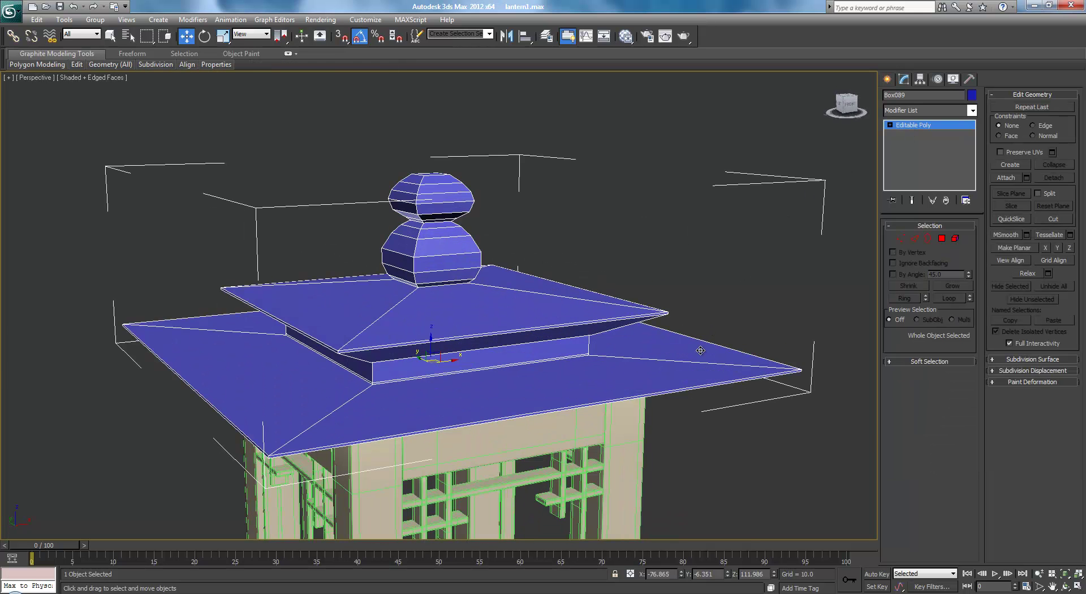
left_click(972, 111)
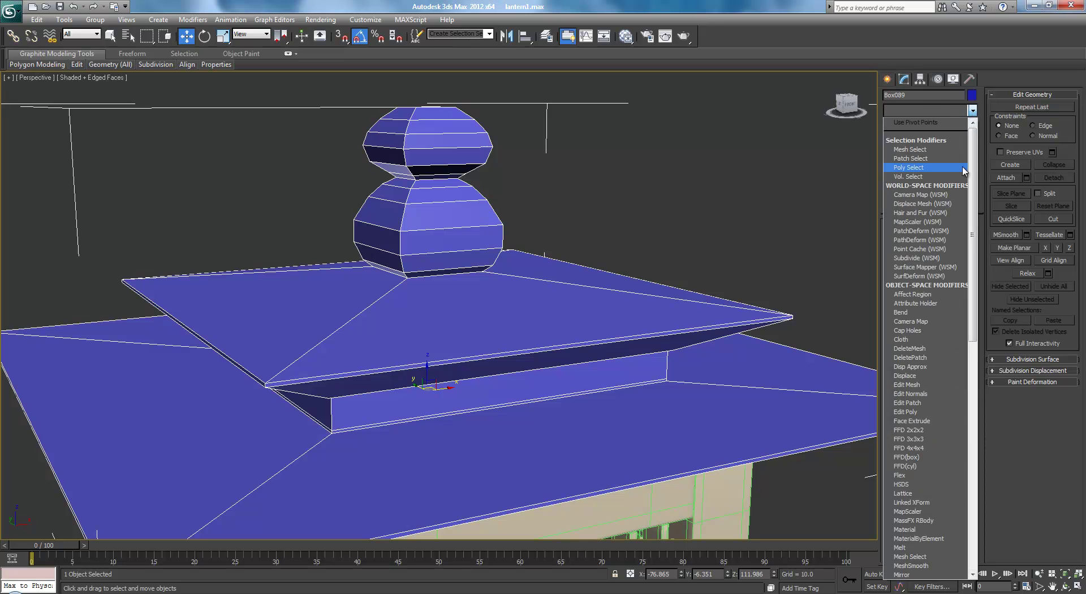
left_click(907, 566)
left_click(966, 304)
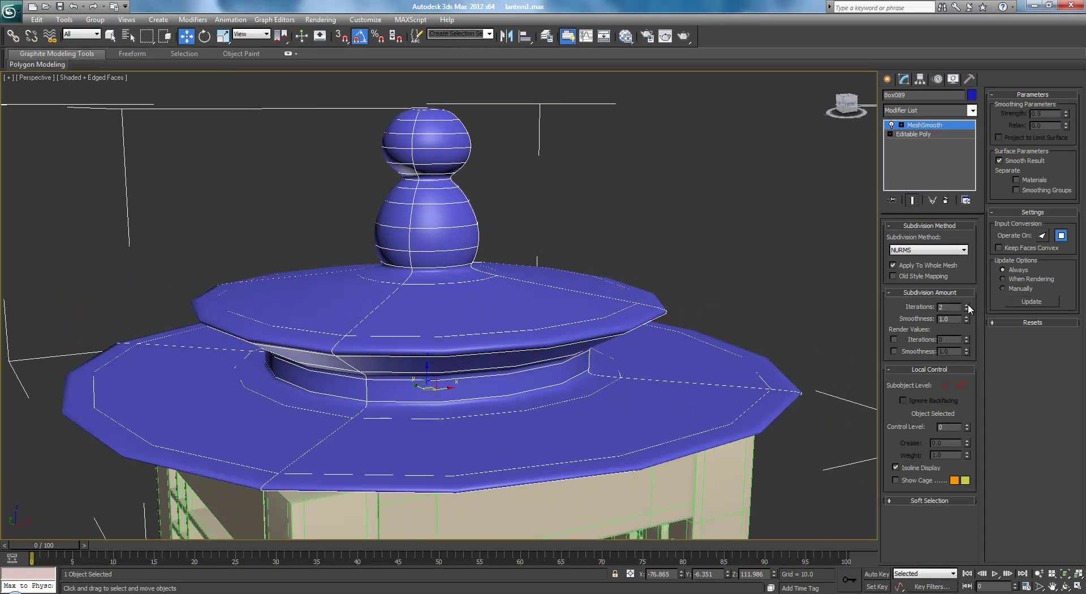
left_click(967, 305)
scroll(664, 389, "down", 4)
middle_click_drag(664, 389, 779, 331, "alt")
- In the roof's base editable poly, select the diagonal edge loops running over all four corners of both tiers and the ornament
left_click(934, 134)
scroll(645, 314, "up", 3)
middle_click_drag(644, 313, 633, 334, "alt")
left_click(915, 238)
left_click(483, 296)
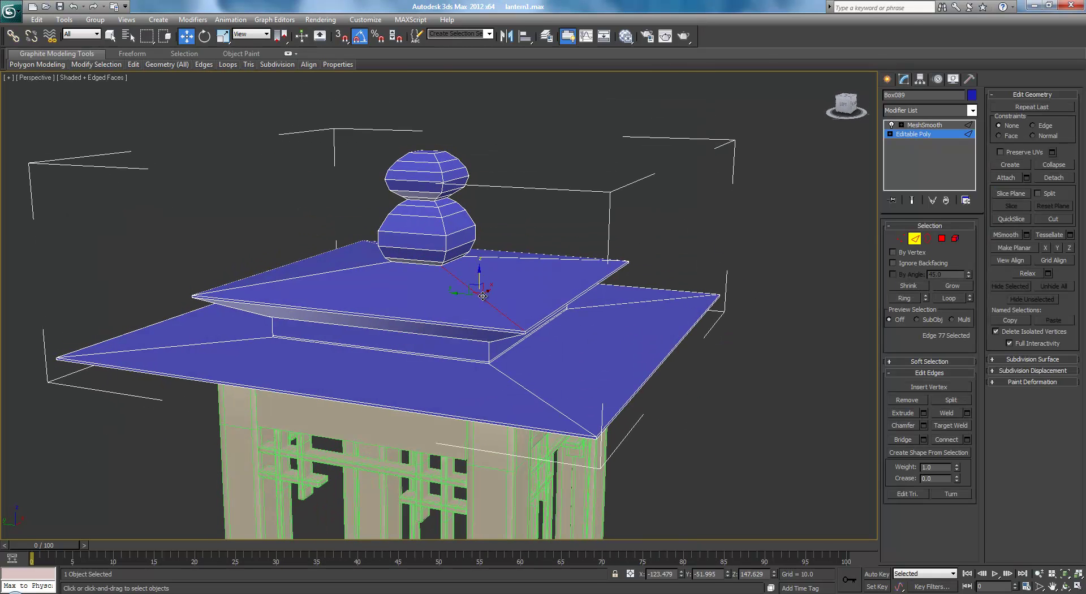
left_click(950, 299)
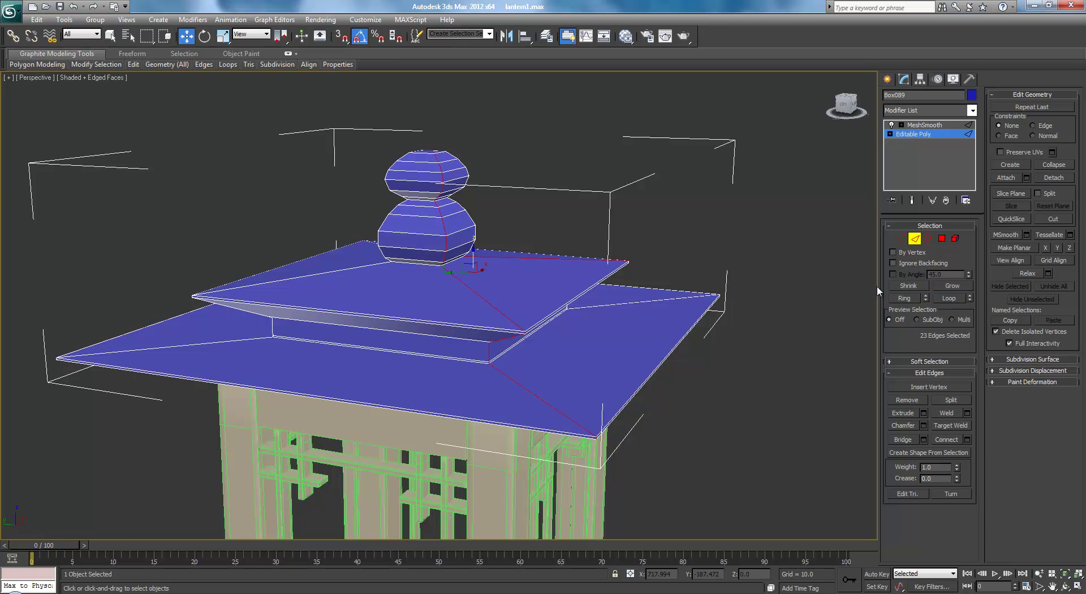
middle_click_drag(470, 317, 553, 355, "alt")
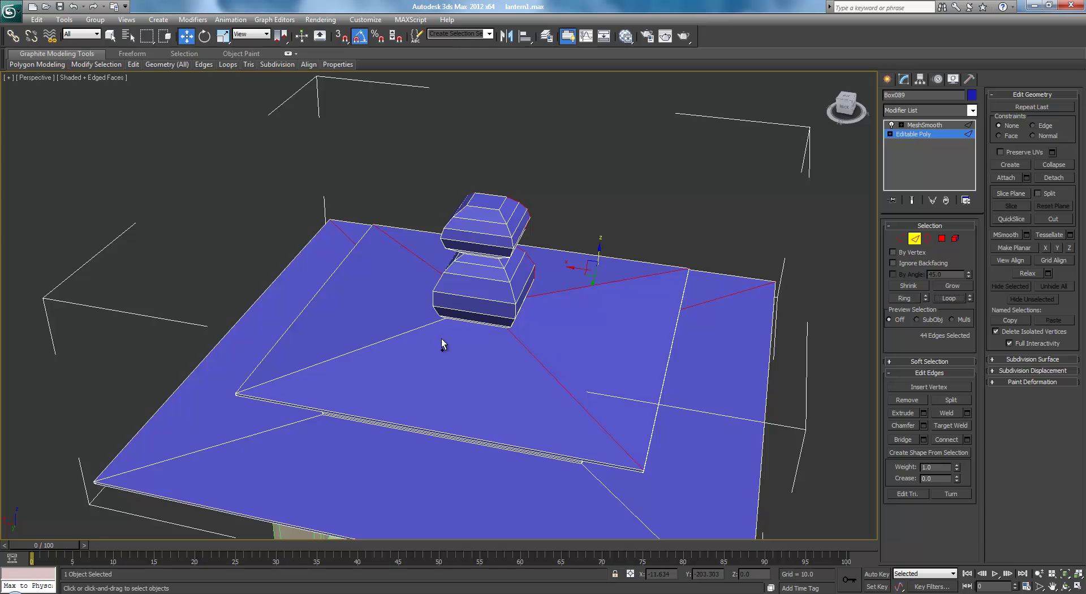
left_click(942, 301)
- Preview a chamfer of about 0.786 on the corner loops and remove the ornament's edges from the selection
left_click(924, 425)
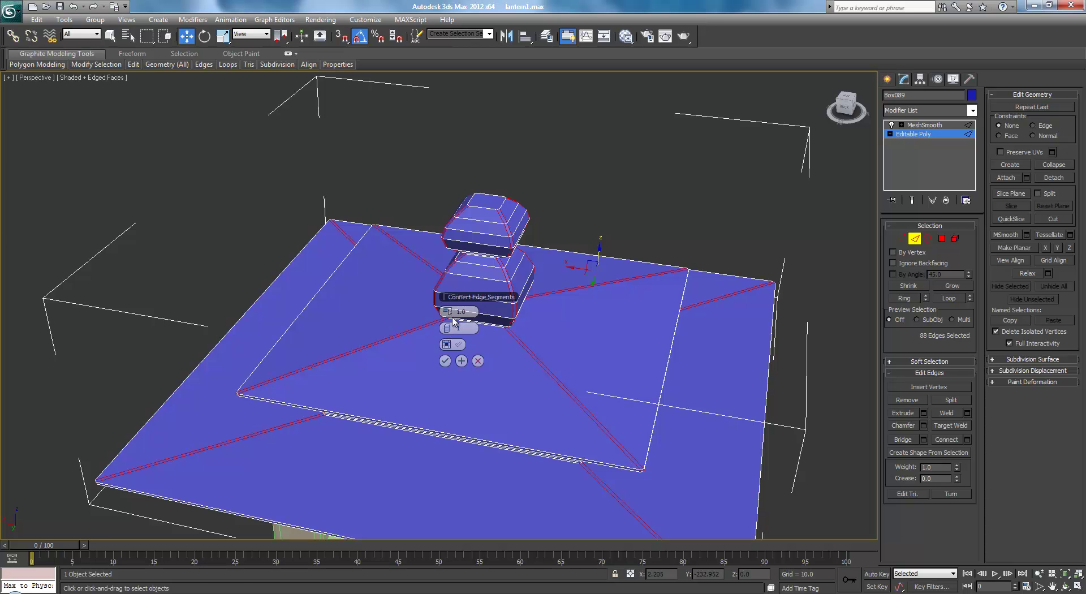
left_click_drag(448, 311, 474, 315)
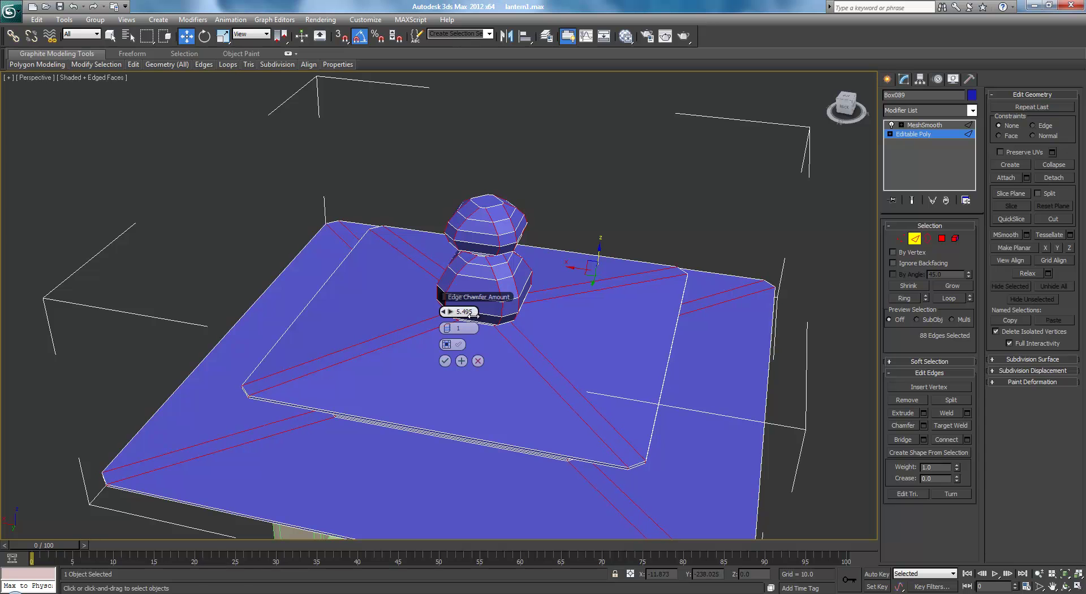
left_click_drag(469, 314, 450, 330)
middle_click_drag(518, 330, 573, 292, "alt")
scroll(573, 293, "up", 4)
scroll(573, 293, "down", 3)
key("f")
middle_click_drag(548, 244, 634, 285)
scroll(633, 286, "down", 3)
middle_click_drag(457, 136, 489, 223)
scroll(490, 224, "up", 5)
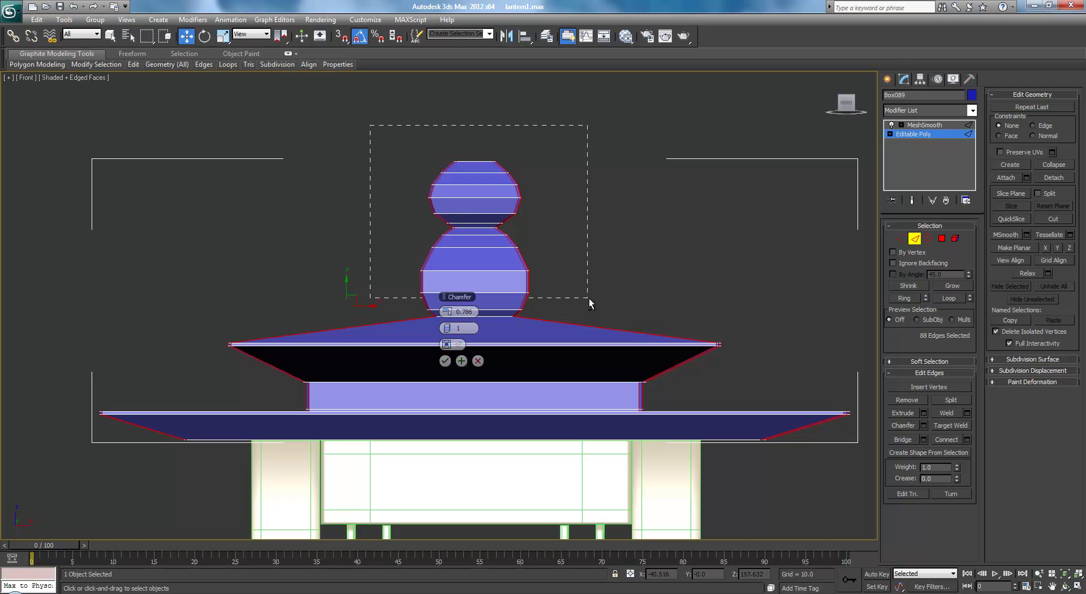
key("p")
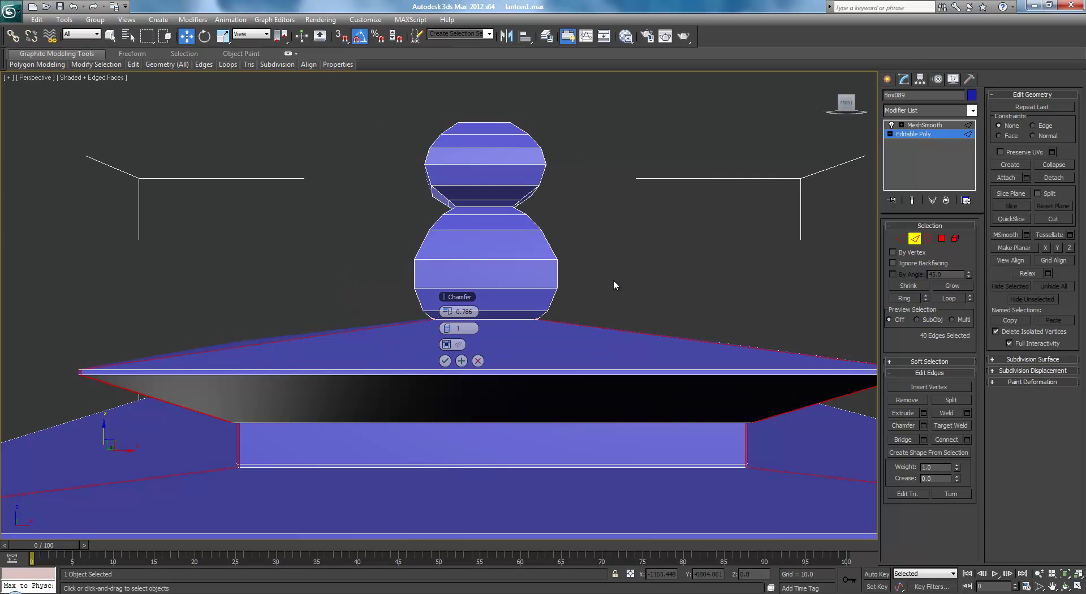
- Try to chamfer the roof's corner edges by about 0.475 and inspect the smoothed roof
middle_click_drag(611, 283, 634, 322, "alt")
scroll(631, 316, "up", 4)
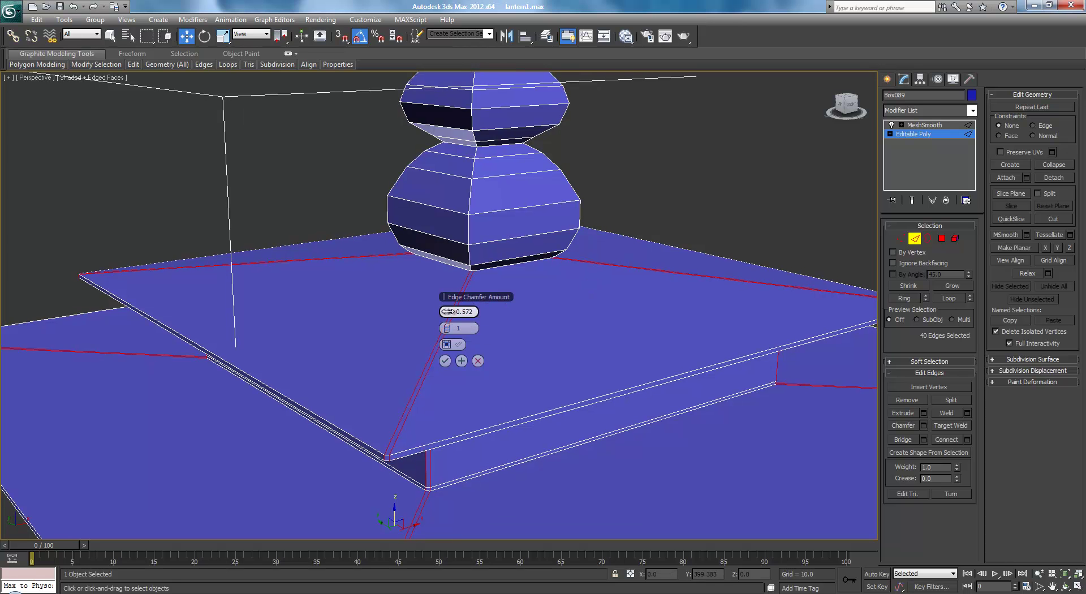
left_click(446, 361)
left_click(919, 134)
left_click(919, 125)
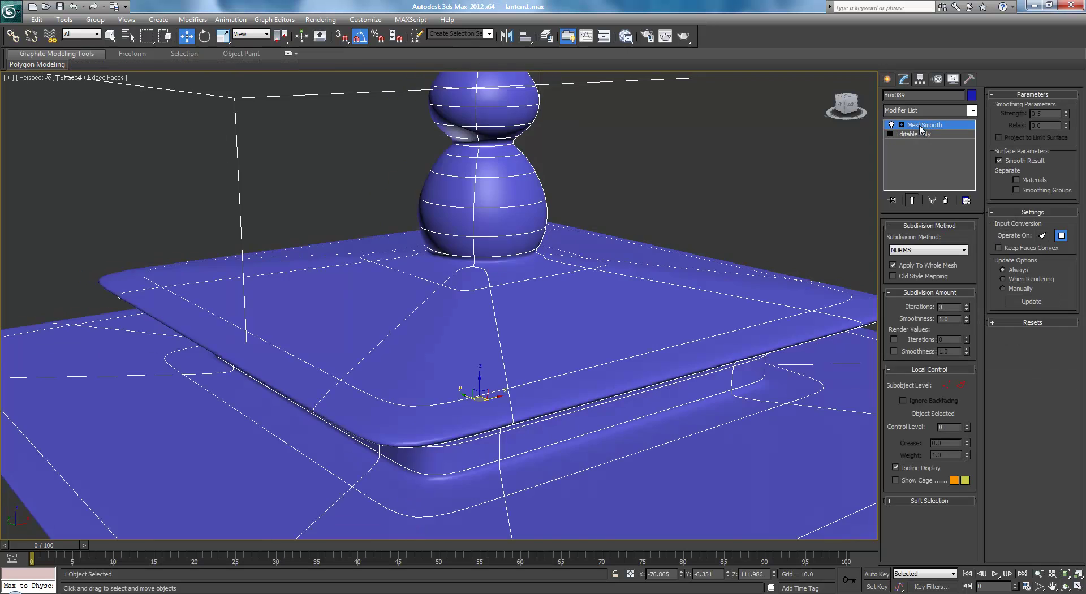
scroll(671, 271, "down", 4)
scroll(666, 272, "down", 2)
key("F4")
mouse_move(666, 273)
middle_mouse_down("alt")
mouse_move(615, 250)
mouse_move(548, 287)
mouse_move(517, 268)
mouse_move(564, 222)
mouse_move(643, 201)
mouse_move(574, 222)
mouse_move(641, 225)
mouse_move(629, 283)
middle_mouse_up("alt")
key("F3")
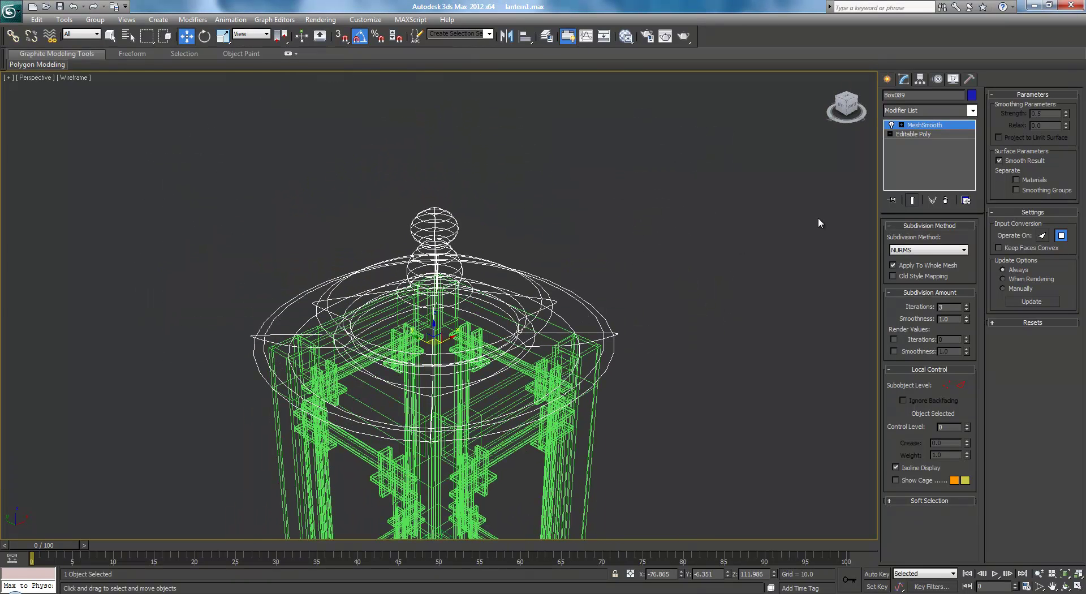
- Chamfer the selected corner edges of both roof tiers by about 0.164 in the base mesh
left_click(914, 134)
key("F4")
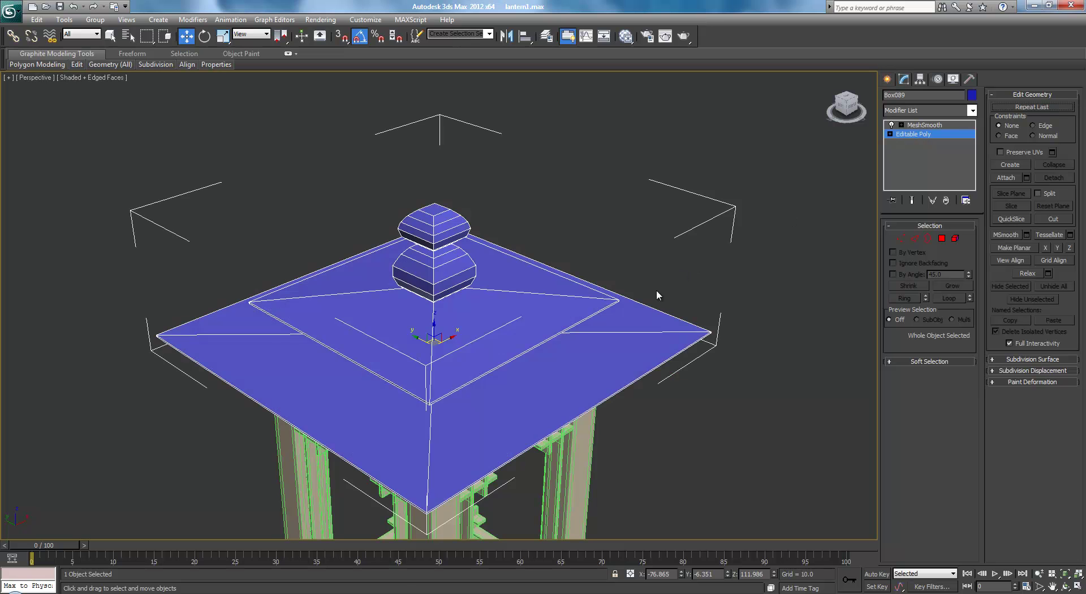
left_click(920, 238)
middle_click_drag(786, 300, 874, 371, "alt")
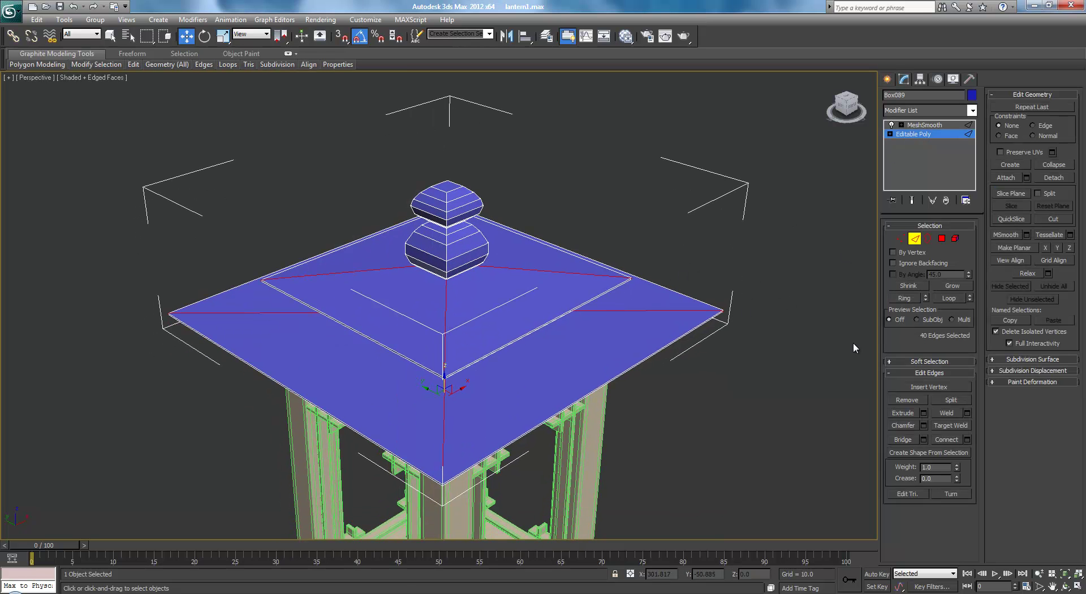
left_click(924, 426)
scroll(643, 325, "up", 2)
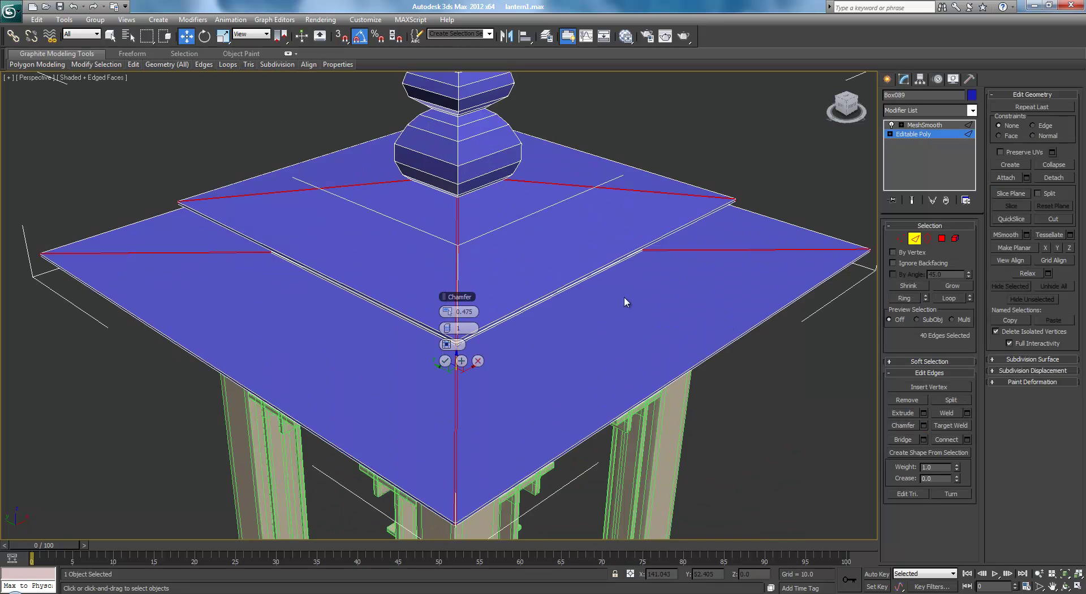
scroll(605, 304, "up", 5)
left_click_drag(446, 312, 447, 312)
left_click(445, 360)
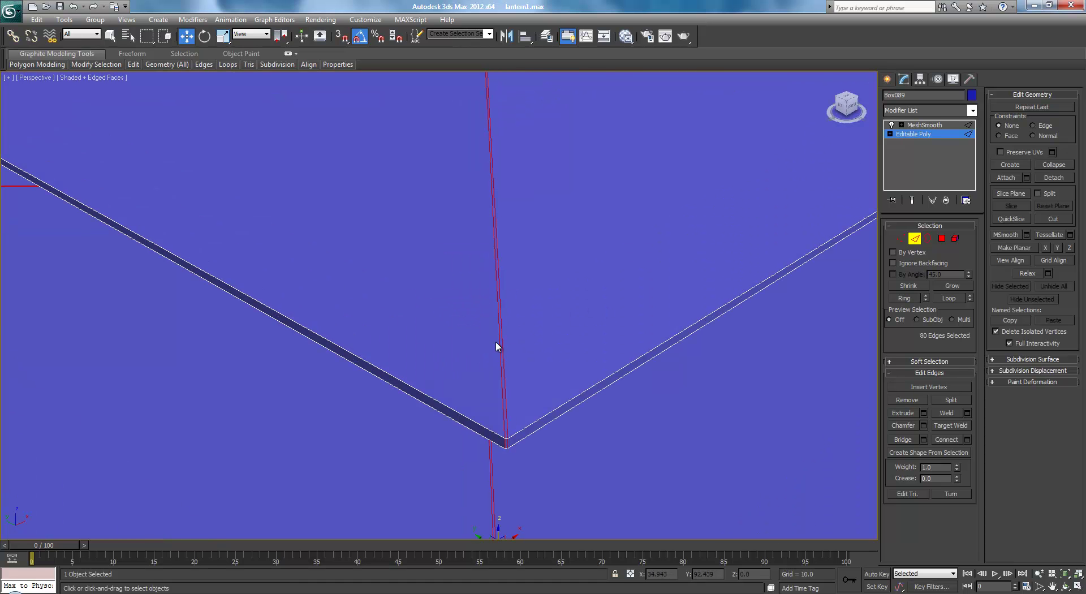
- Examine the smoothed roof without edge lines, from above and from below
scroll(601, 327, "down", 5)
left_click(914, 136)
left_click(925, 125)
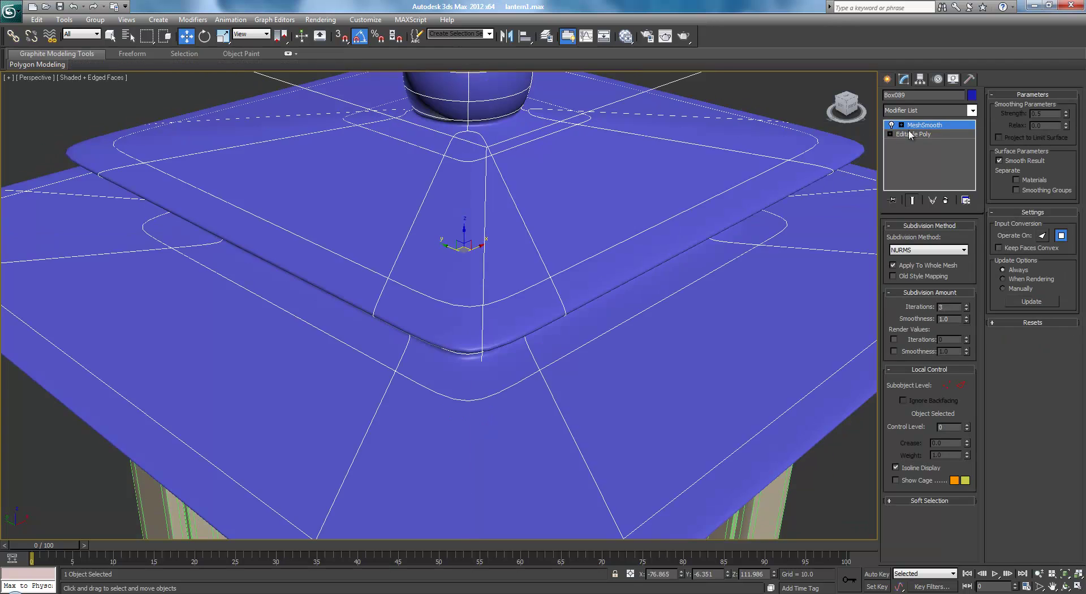
key("F4")
scroll(581, 323, "down", 4)
middle_click_drag(600, 316, 595, 240, "alt")
scroll(595, 239, "up", 3)
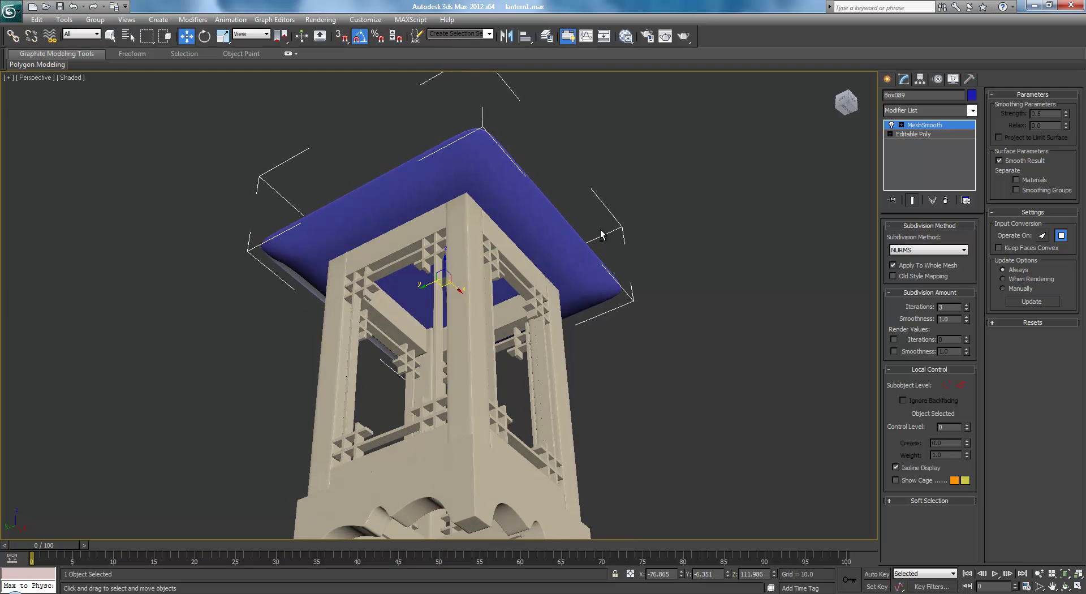
- Select the edge loop around the underside of the lower roof tier and chamfer it by 0.164
left_click(926, 138)
key("F4")
scroll(613, 253, "up", 5)
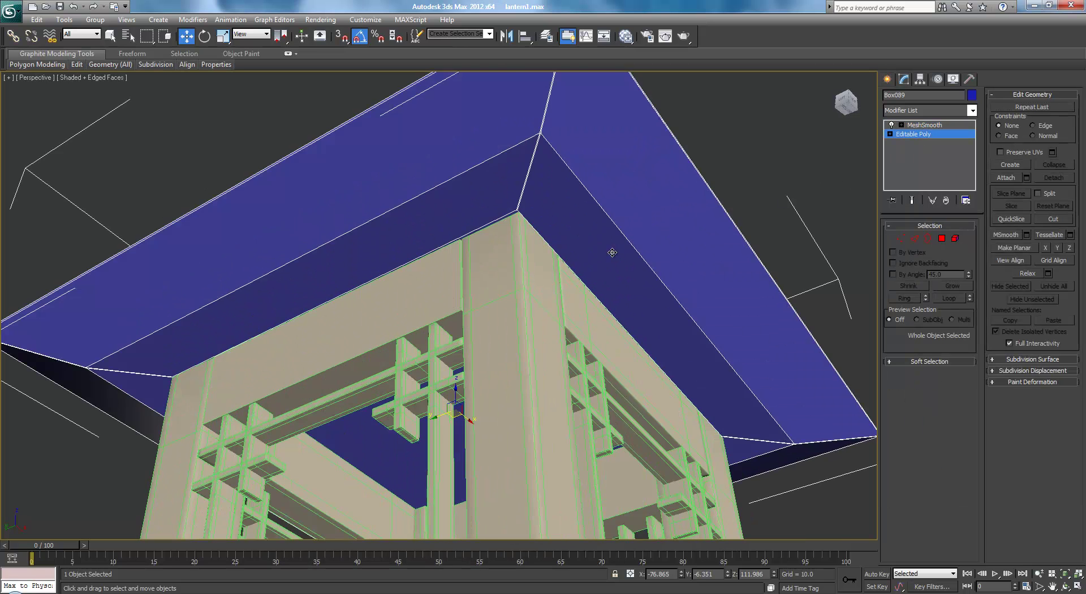
scroll(613, 252, "down", 4)
middle_click_drag(625, 279, 644, 293, "alt")
middle_click_drag(676, 353, 658, 294)
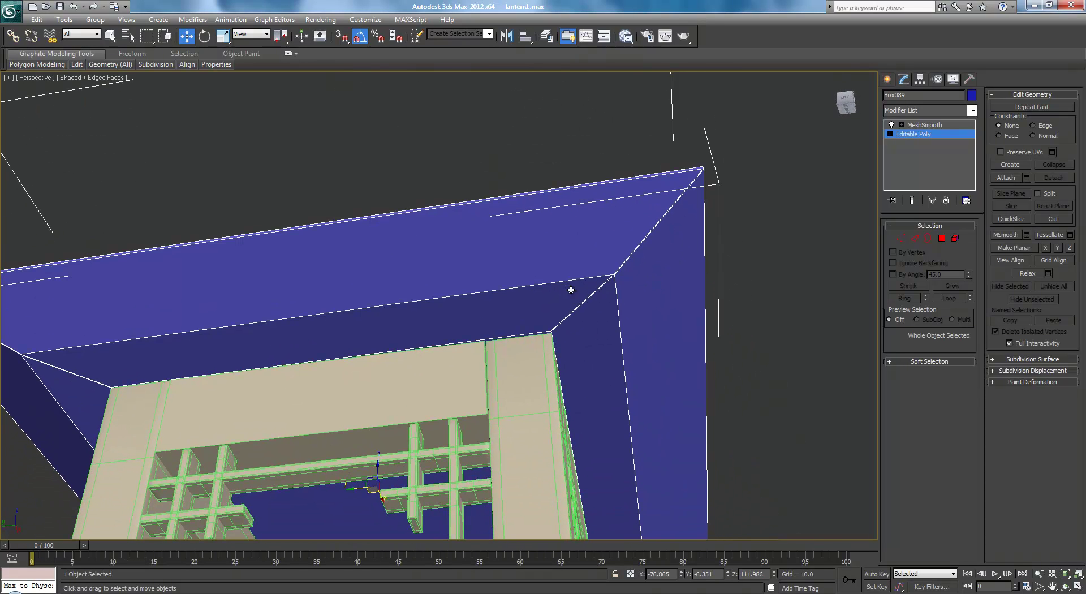
left_click(915, 239)
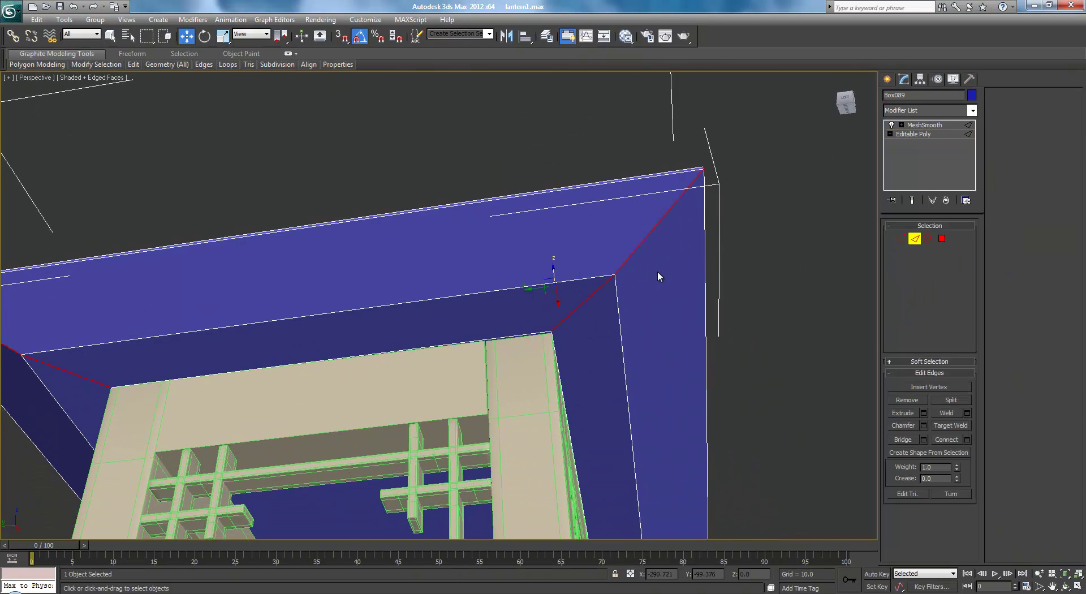
left_click(602, 277)
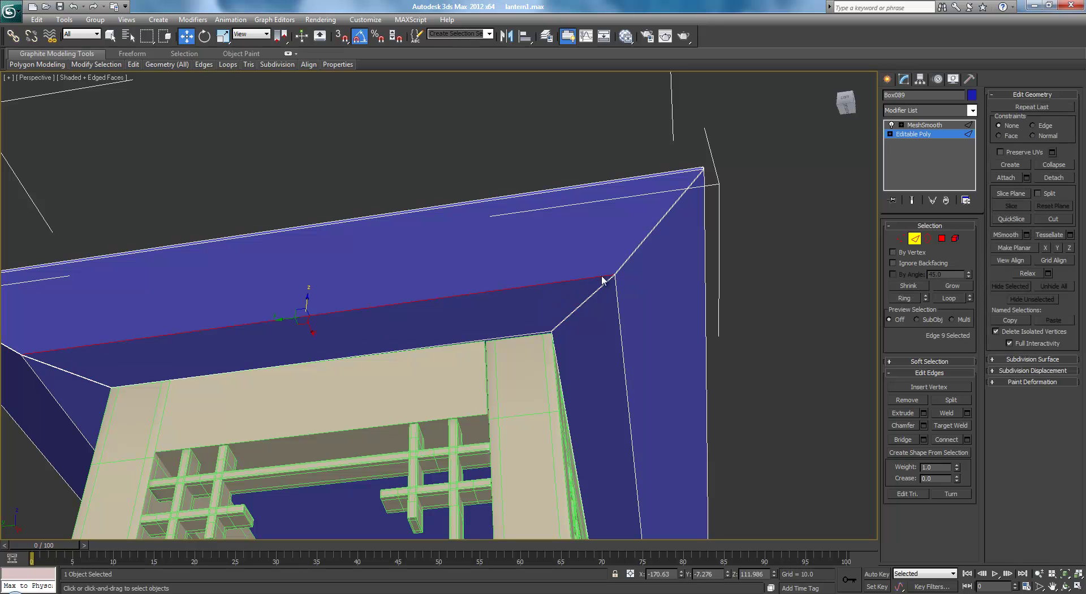
left_click(951, 299)
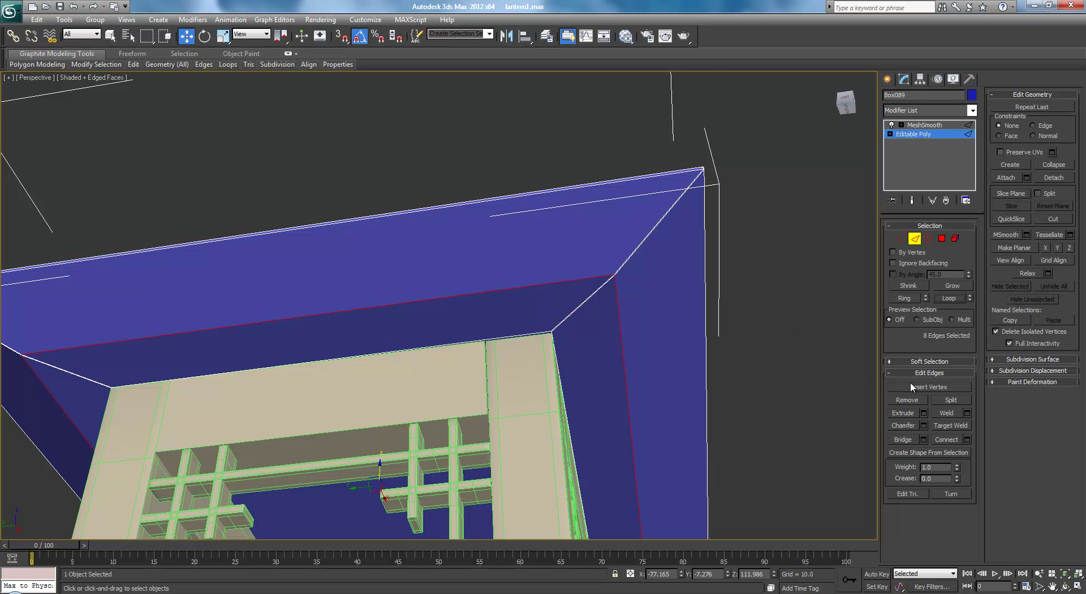
left_click(922, 425)
scroll(479, 306, "up", 4)
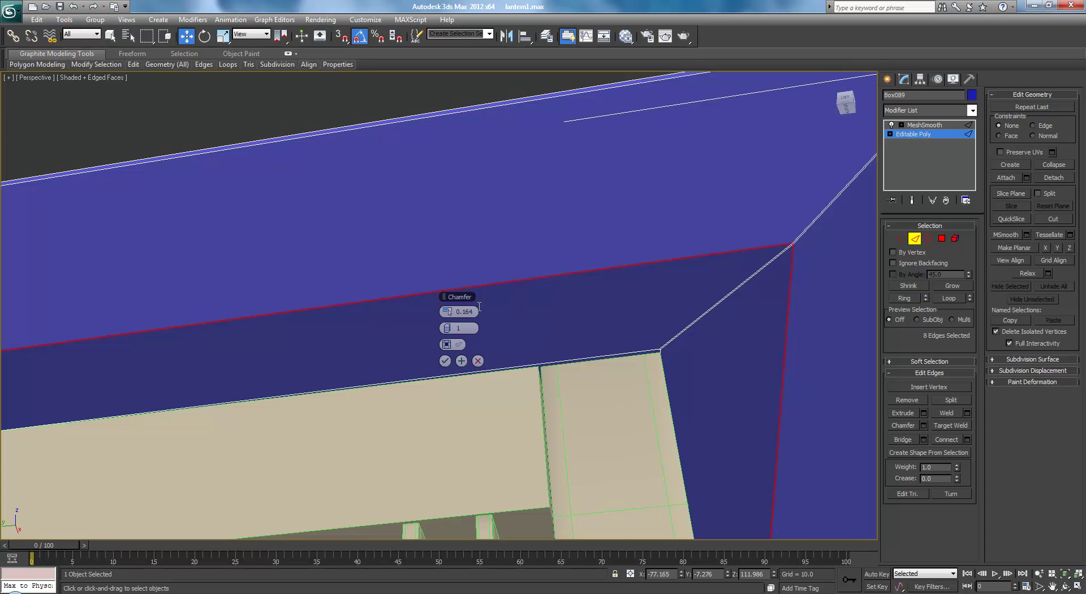
left_click(445, 360)
- Connect the ring of short vertical edges around the lower roof's rim with two segments, pinched apart toward the rim's borders
scroll(660, 291, "down", 6)
middle_click_drag(681, 273, 568, 268)
scroll(567, 250, "down", 5)
middle_click_drag(571, 317, 577, 275)
scroll(708, 333, "up", 5)
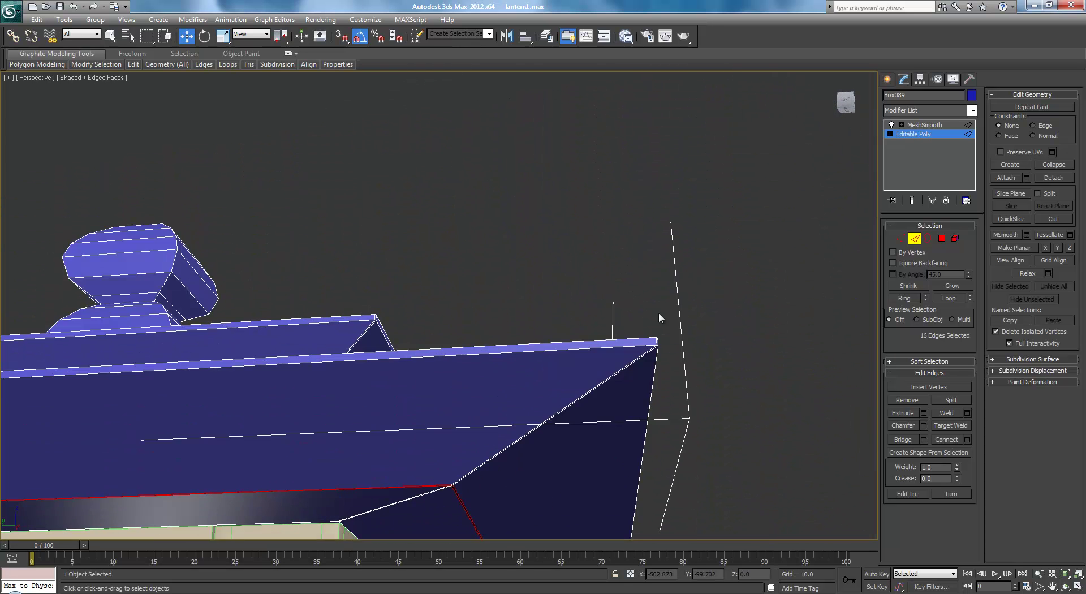
scroll(693, 348, "up", 3)
middle_click_drag(739, 320, 606, 306)
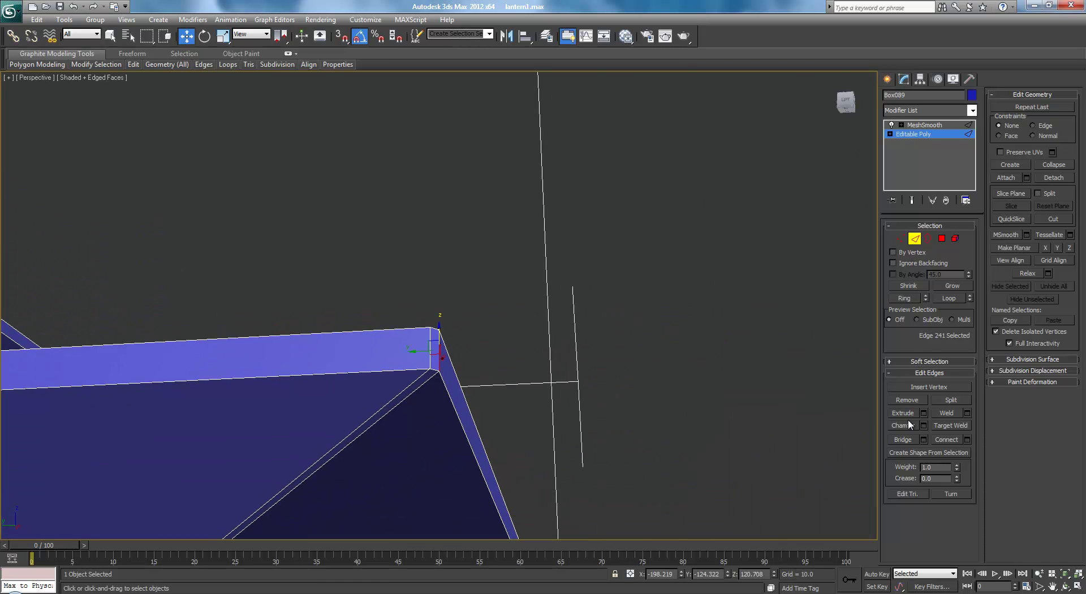
left_click(903, 300)
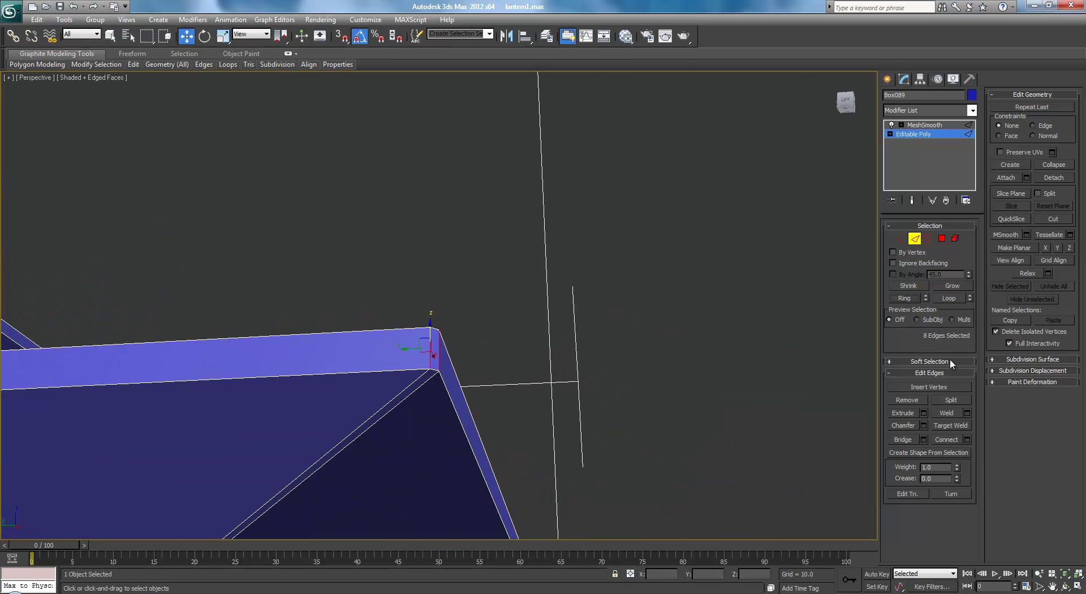
left_click(967, 440)
left_click(450, 311)
left_click_drag(453, 328, 585, 330)
left_click(453, 361)
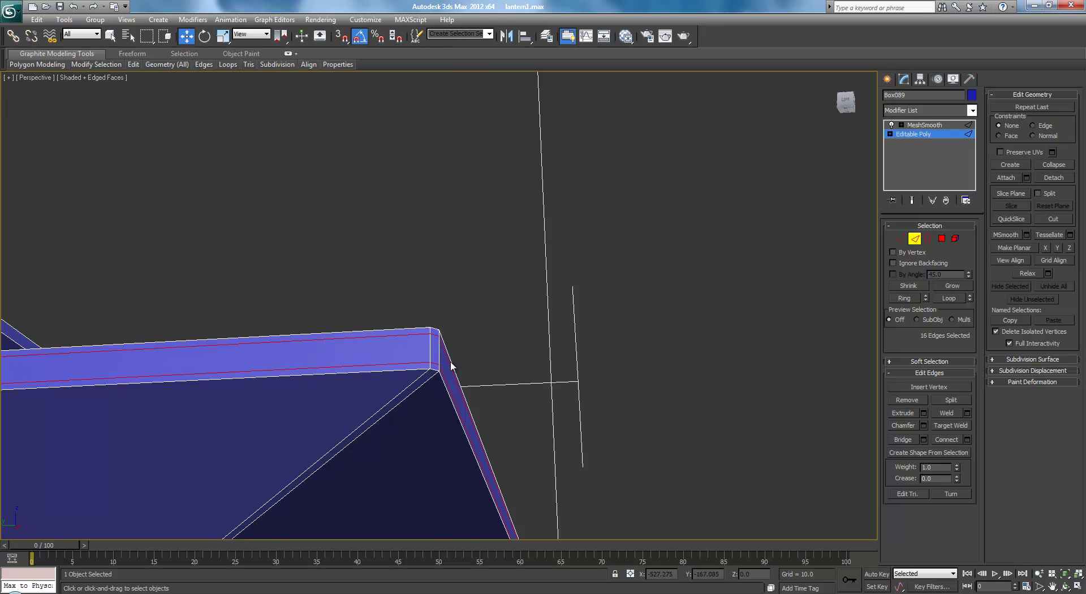
- Examine the smoothed roof's rims, corners and ornament from several angles without edge lines
scroll(518, 348, "down", 8)
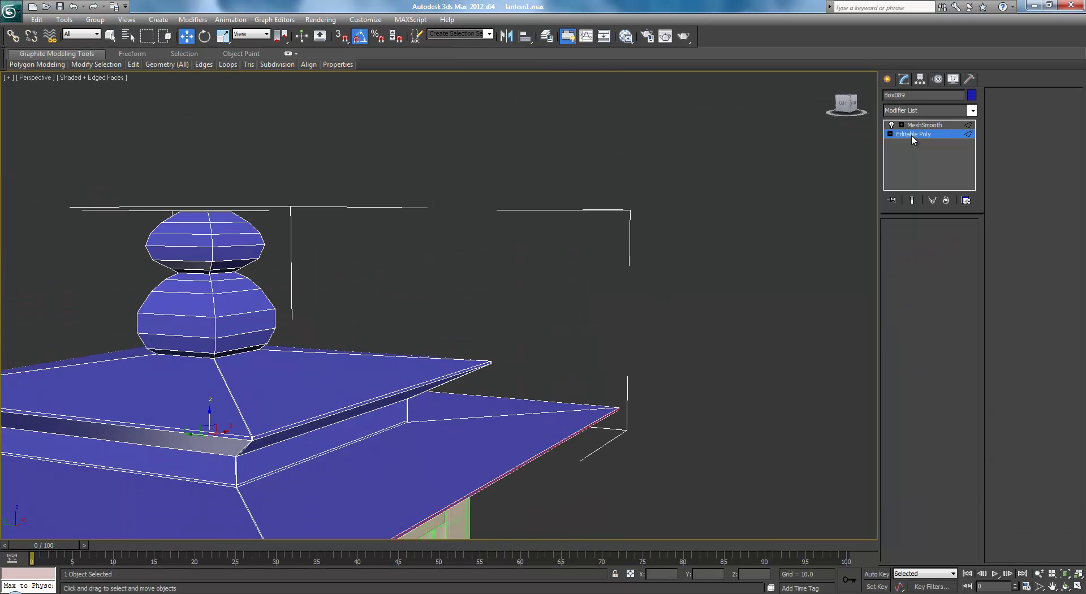
left_click(919, 126)
mouse_move(644, 274)
middle_mouse_down()
mouse_move(686, 248)
mouse_move(638, 236)
mouse_move(582, 289)
mouse_move(522, 274)
middle_mouse_up()
key("F4")
scroll(584, 281, "up", 5)
scroll(437, 236, "down", 5)
middle_click_drag(370, 272, 601, 270, "alt")
scroll(582, 280, "up", 8)
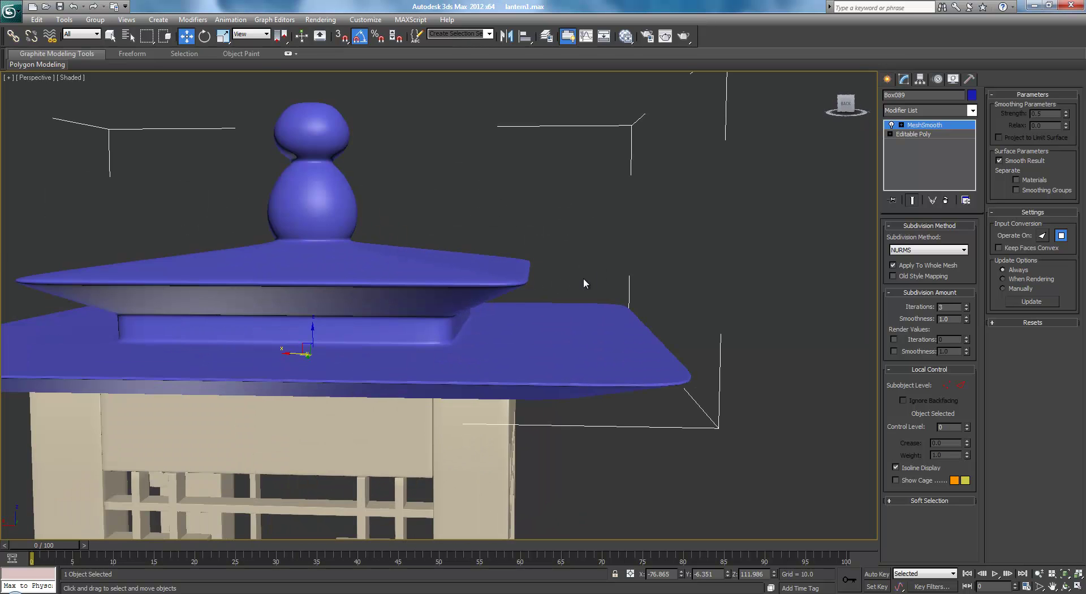
mouse_move(680, 280)
middle_mouse_down("alt")
mouse_move(496, 285)
mouse_move(616, 266)
mouse_move(659, 230)
mouse_move(668, 253)
mouse_move(697, 270)
middle_mouse_up("alt")
- Connect the ring of short vertical edges around the upper roof's rim with two segments and a pinch of 59
left_click(912, 134)
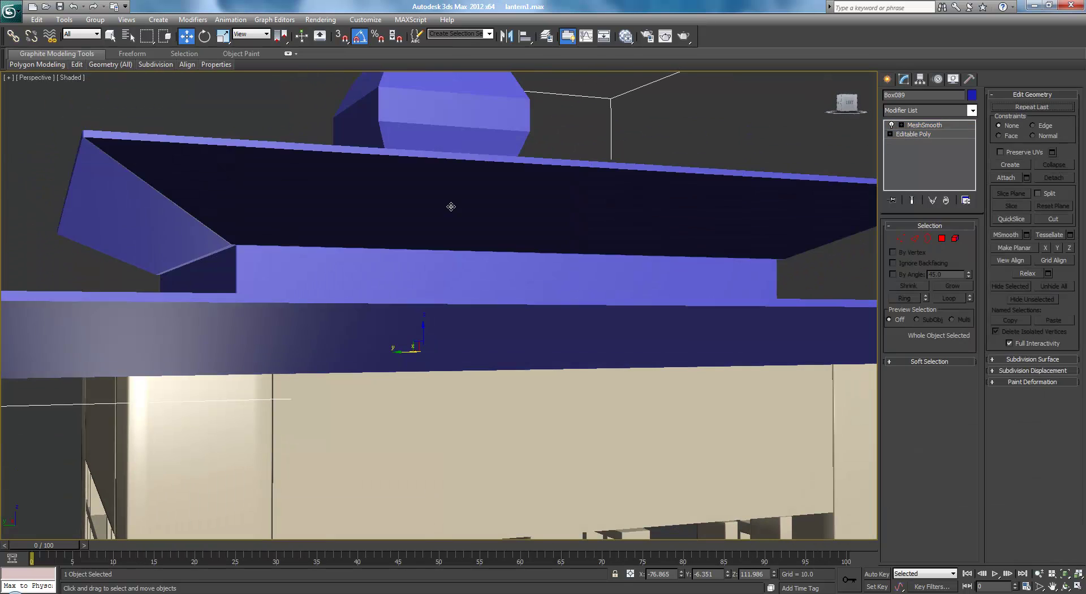
key("F3")
middle_click_drag(396, 216, 407, 208)
key("F3")
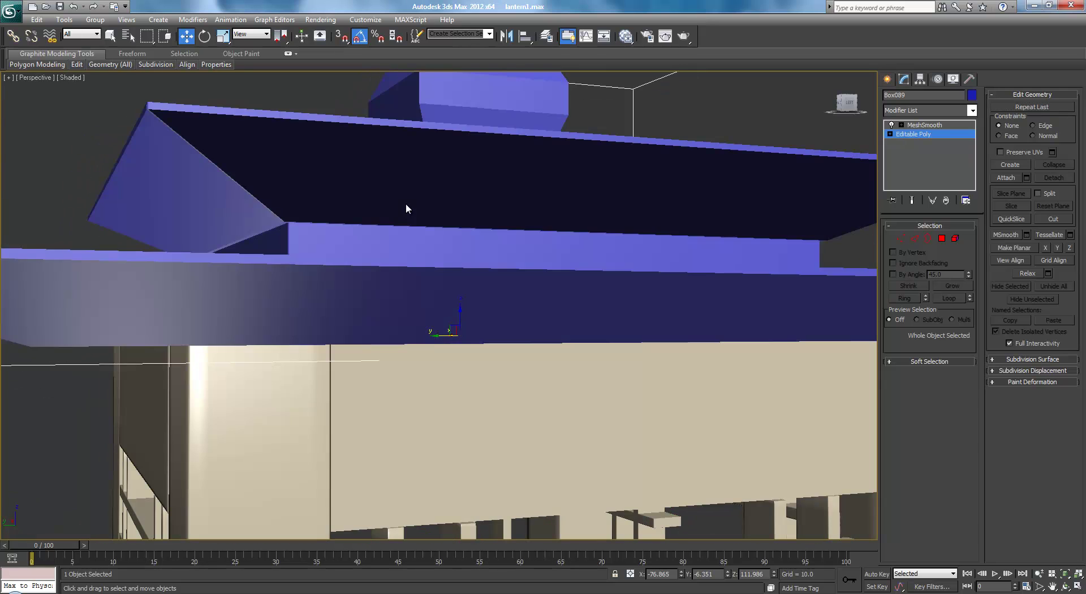
scroll(400, 215, "up", 5)
scroll(395, 236, "down", 6)
scroll(403, 238, "up", 4)
middle_click_drag(408, 240, 528, 271)
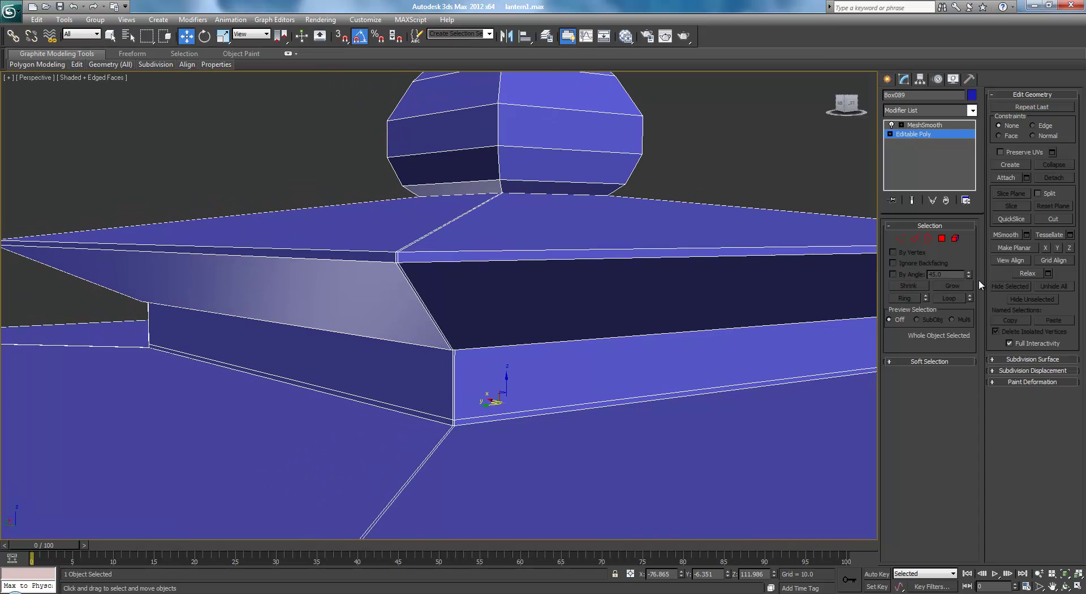
left_click(916, 239)
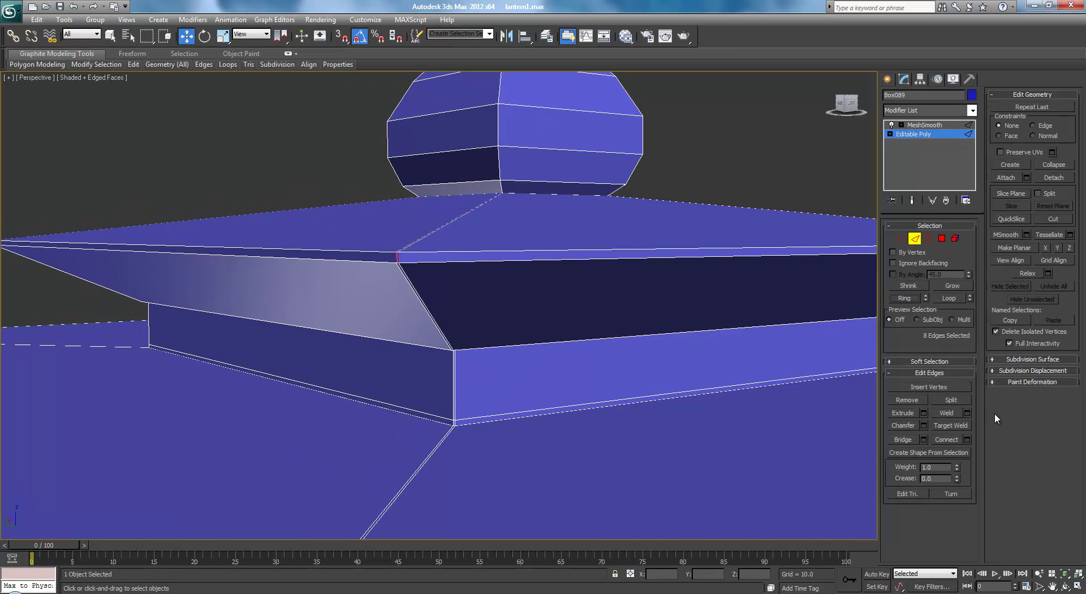
left_click(967, 440)
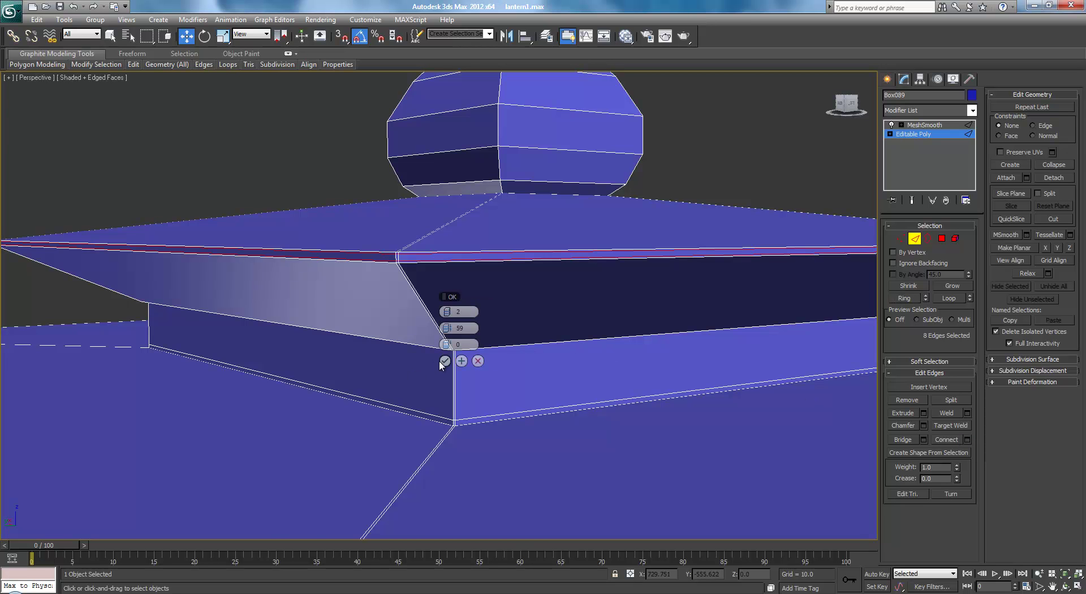
scroll(505, 365, "down", 3)
scroll(580, 329, "up", 8)
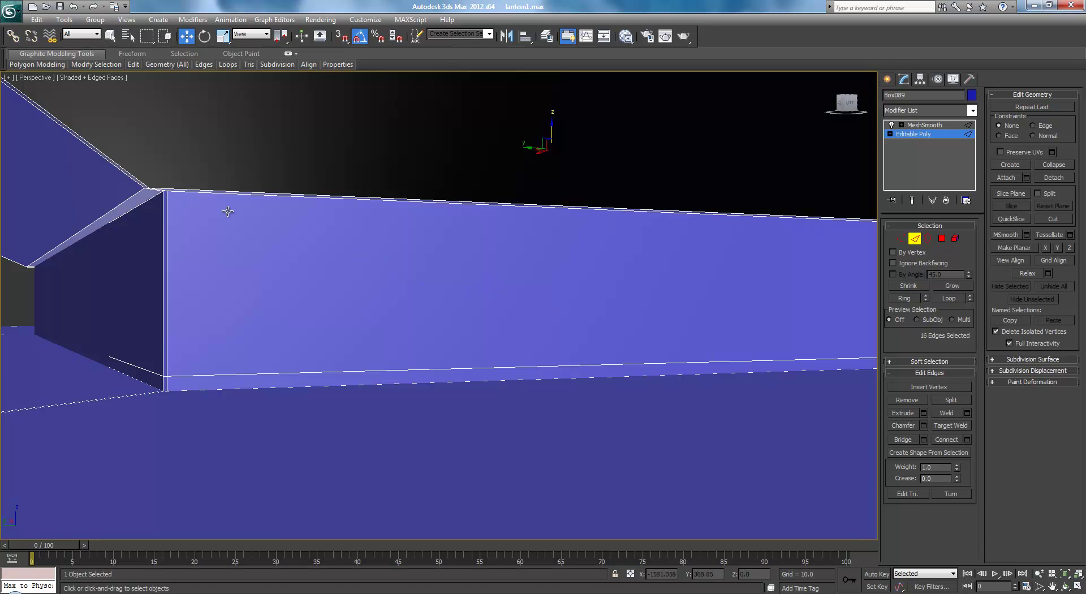
- Connect the ring of narrow edges where the upper roof's underside meets the neck, with two segments and a pinch of 59
middle_click_drag(228, 211, 303, 221)
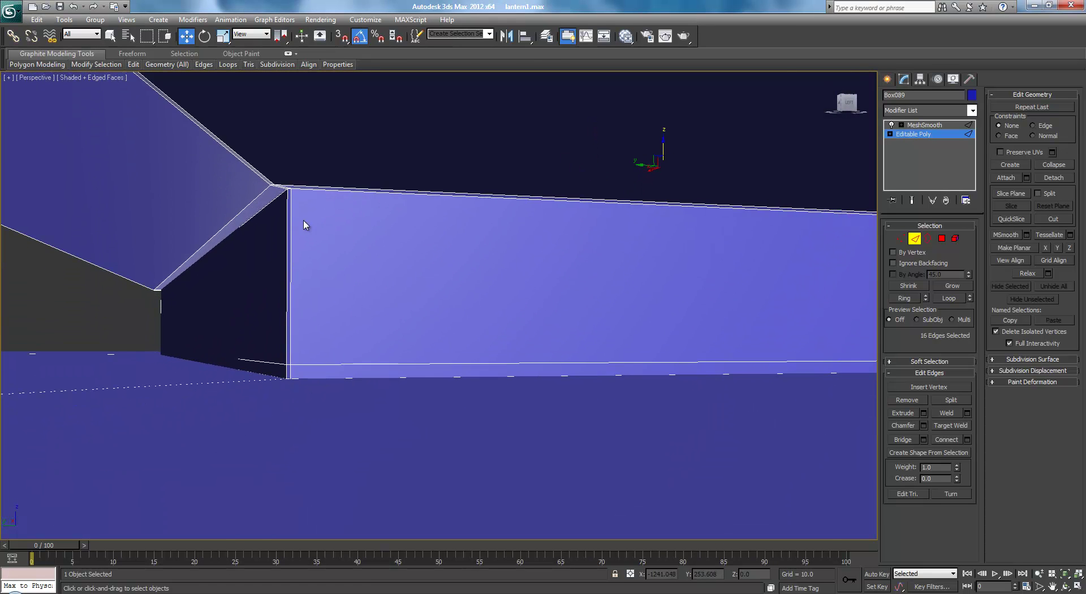
left_click(279, 189)
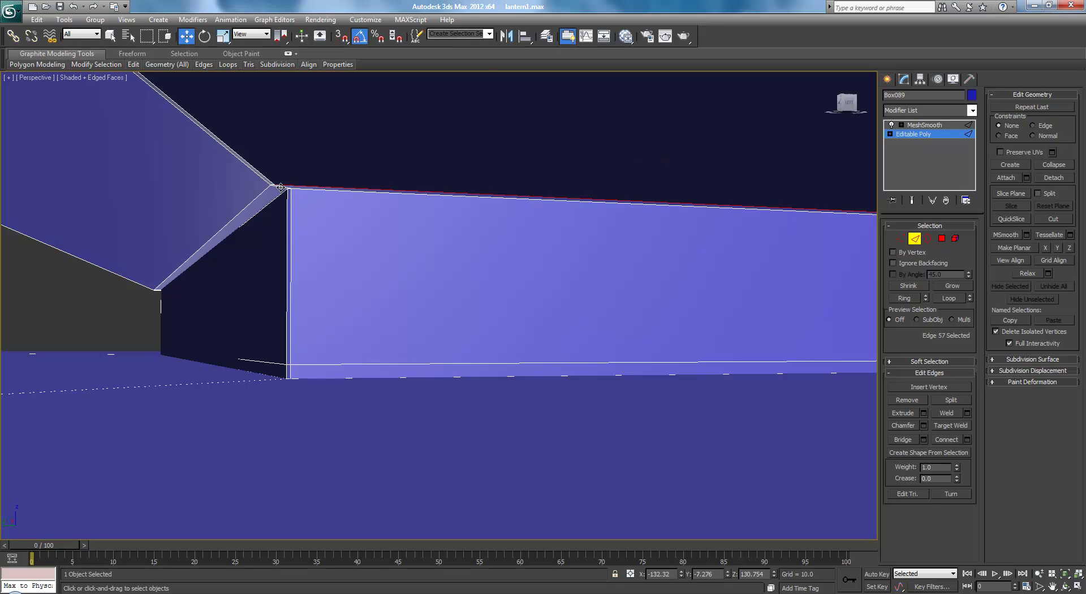
left_click(279, 188)
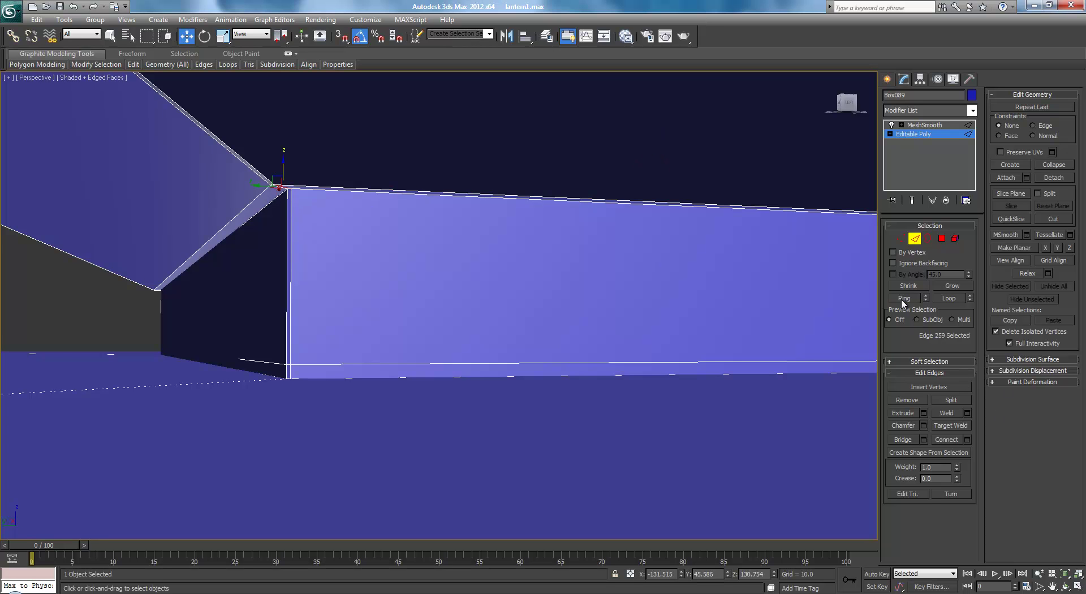
left_click(967, 439)
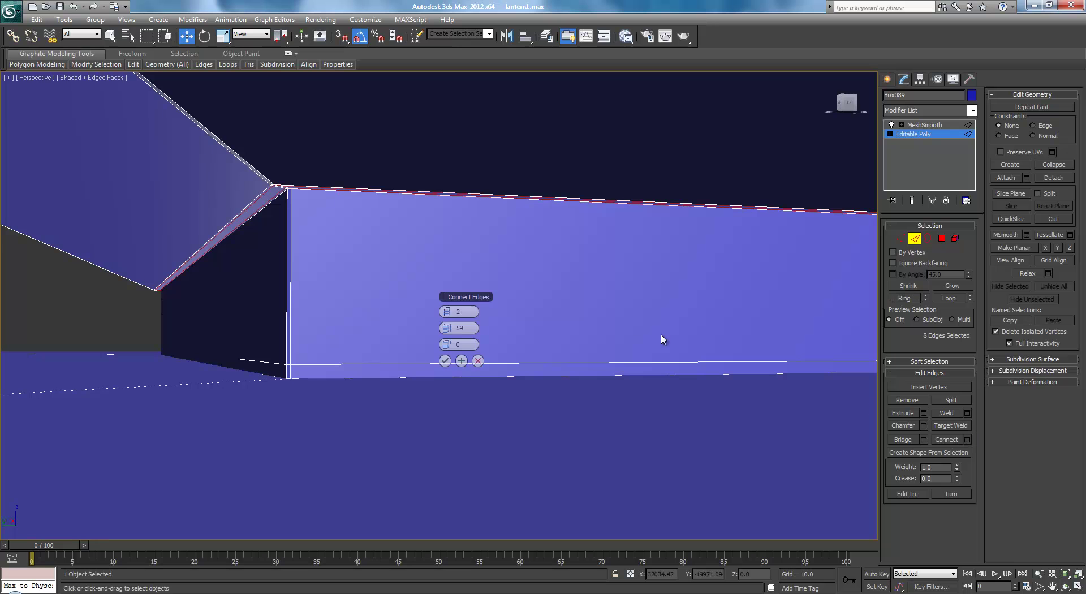
left_click(444, 361)
- Connect the vertical corner edges of the neck between the roof tiers with two segments, pinched apart toward its upper and lower borders
middle_click_drag(546, 313, 580, 350)
left_click(392, 349)
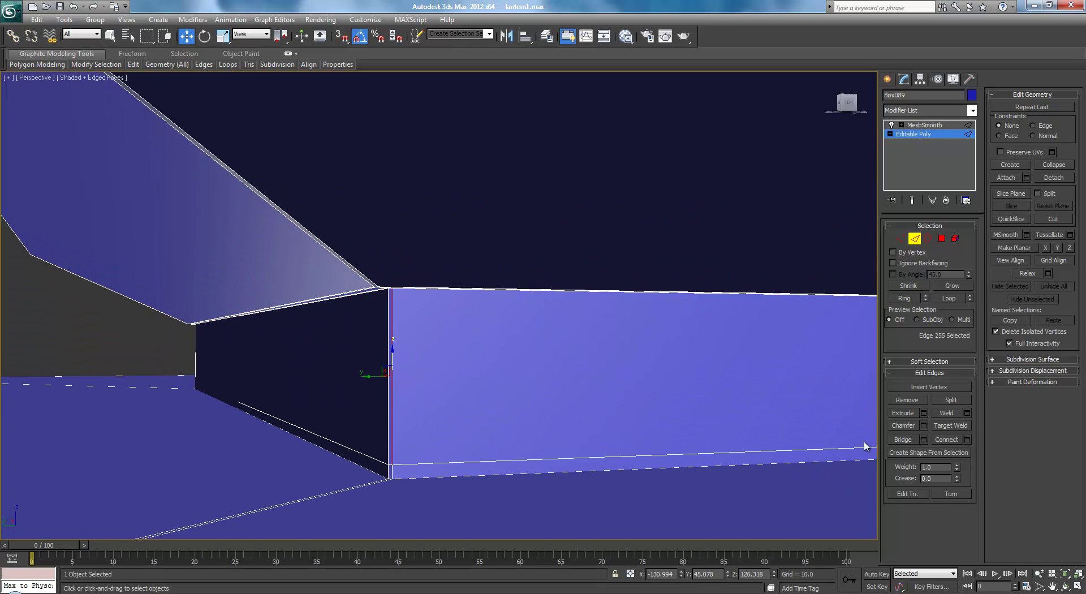
left_click(968, 440)
left_click_drag(443, 331, 534, 337)
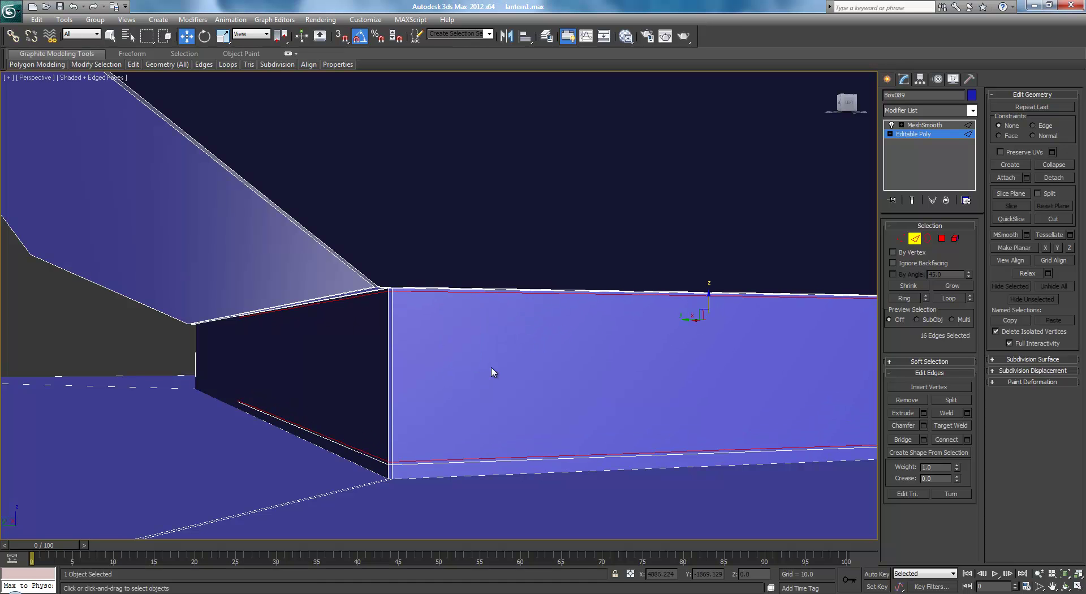
left_click(445, 361)
scroll(499, 364, "down", 3)
middle_click_drag(500, 364, 556, 357, "alt")
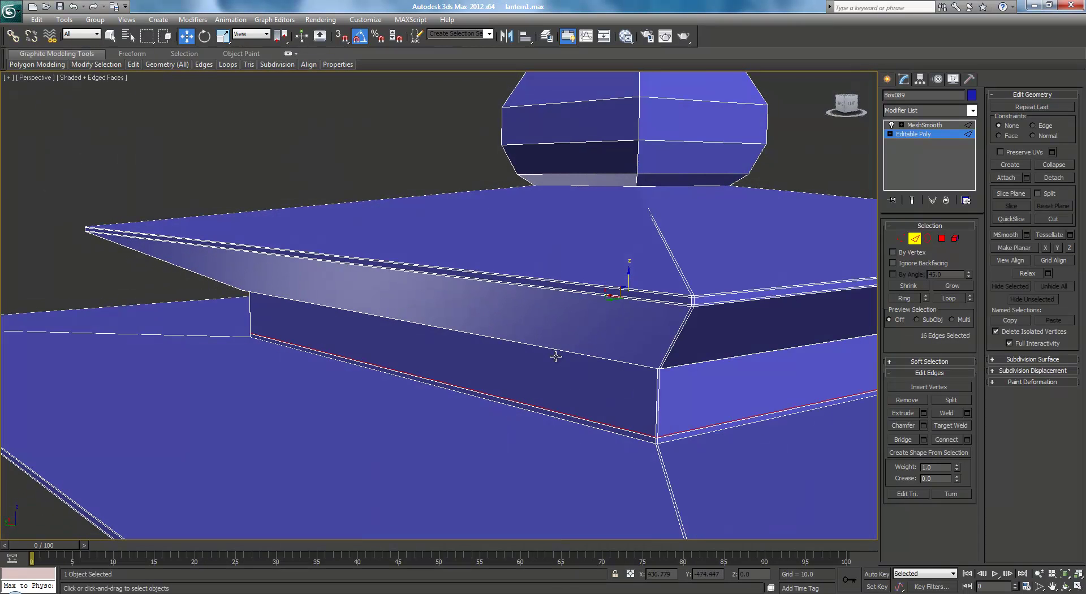
- Examine the smoothed roof's rims and underside corners from several angles
left_click(924, 125)
scroll(704, 259, "up", 2)
middle_click_drag(703, 259, 577, 294)
scroll(668, 288, "down", 3)
scroll(689, 283, "up", 4)
scroll(653, 294, "down", 8)
scroll(673, 312, "down", 5)
scroll(573, 290, "up", 5)
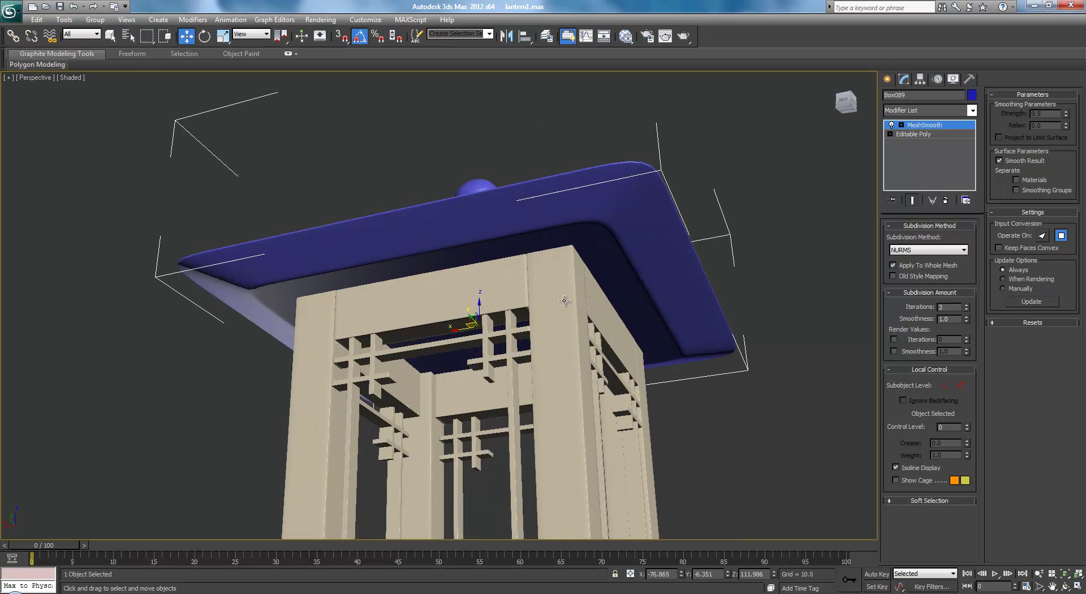
scroll(620, 220, "up", 3)
middle_click_drag(620, 221, 510, 300)
- Inspect the unsmoothed mesh and its supporting edges at the lower roof's underside corner
left_click(913, 134)
key("F3")
key("F3")
left_click(900, 238)
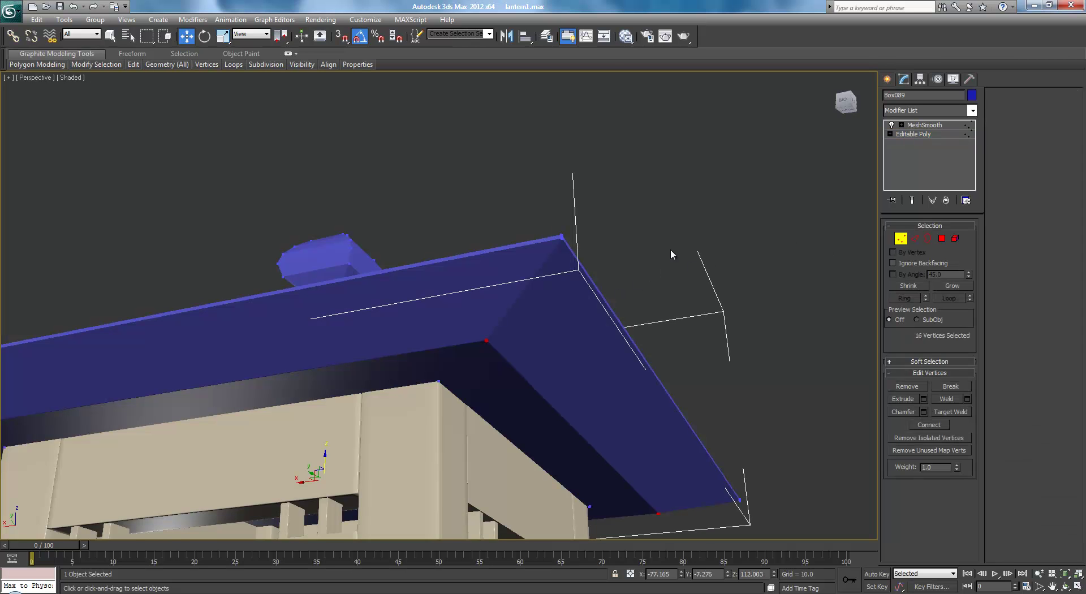
key("F3")
key("F3")
middle_click_drag(663, 291, 666, 317)
scroll(666, 317, "up", 3)
scroll(727, 289, "up", 2)
middle_click_drag(728, 289, 603, 220)
scroll(595, 252, "down", 3)
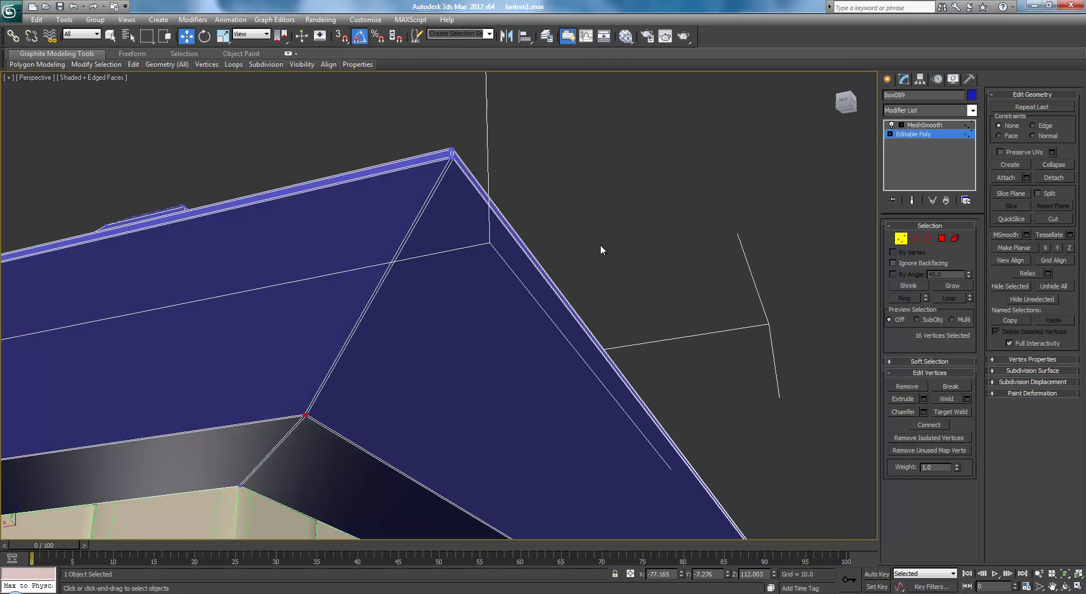
scroll(571, 207, "up", 6)
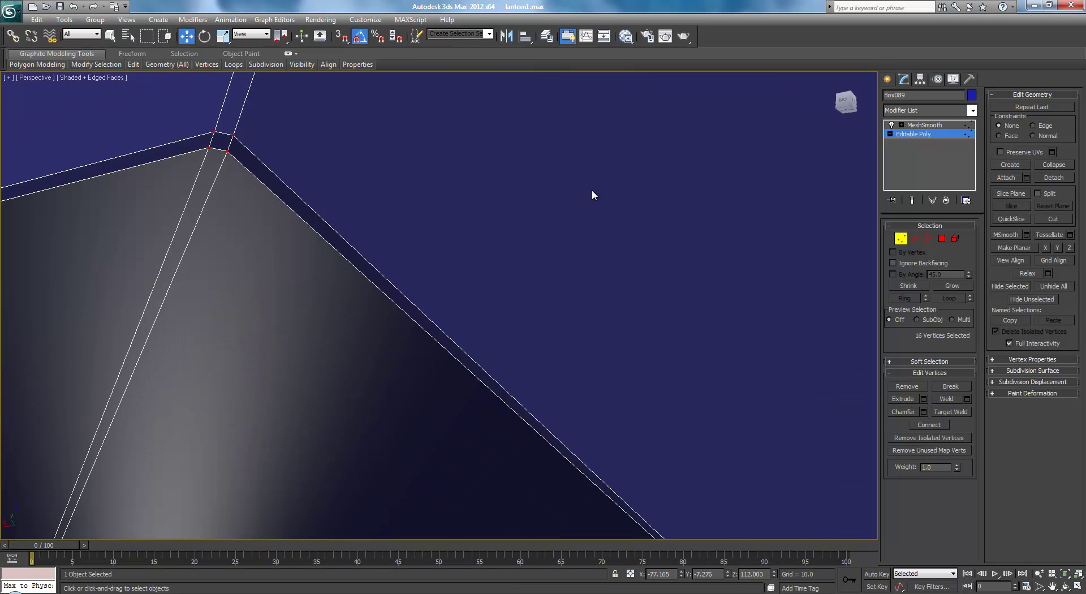
- Connect the ring of short edges across one roof corner with one segment and a pinch of 0
left_click(916, 238)
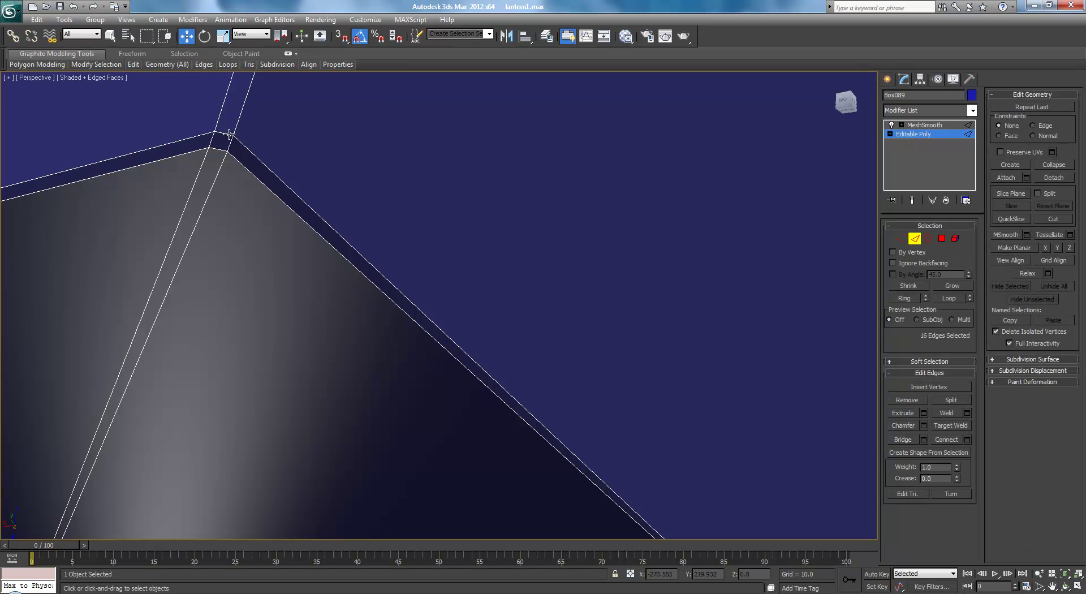
left_click(904, 298)
scroll(524, 280, "down", 8)
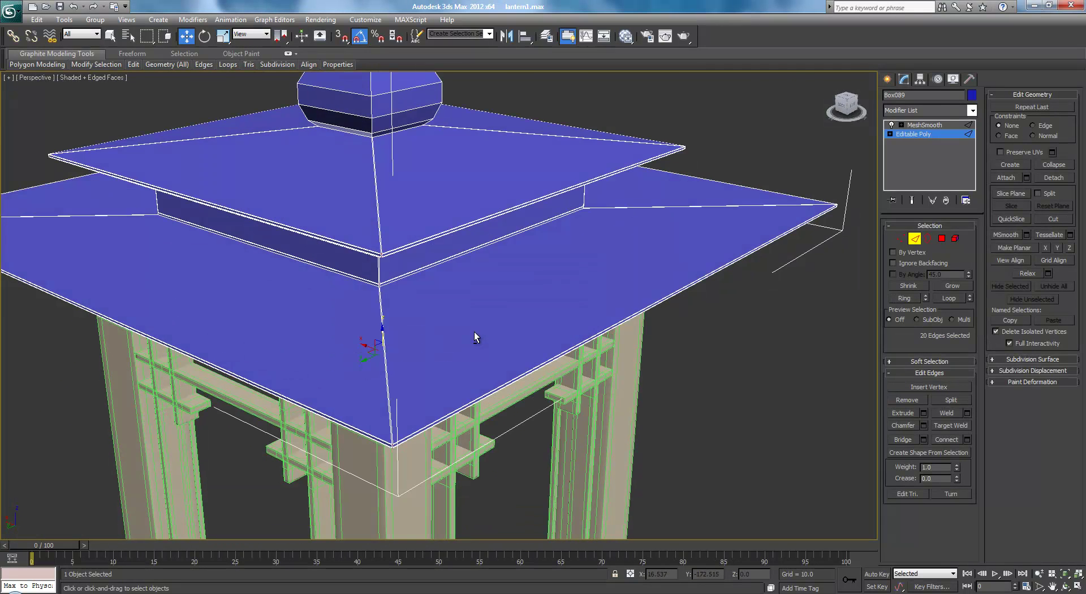
middle_click_drag(475, 331, 555, 400, "alt")
scroll(582, 407, "up", 6)
middle_click_drag(628, 403, 483, 280)
scroll(486, 279, "down", 5)
middle_click_drag(378, 322, 597, 285)
middle_click_drag(412, 308, 453, 306, "alt")
middle_click_drag(452, 306, 575, 283)
scroll(663, 350, "up", 3)
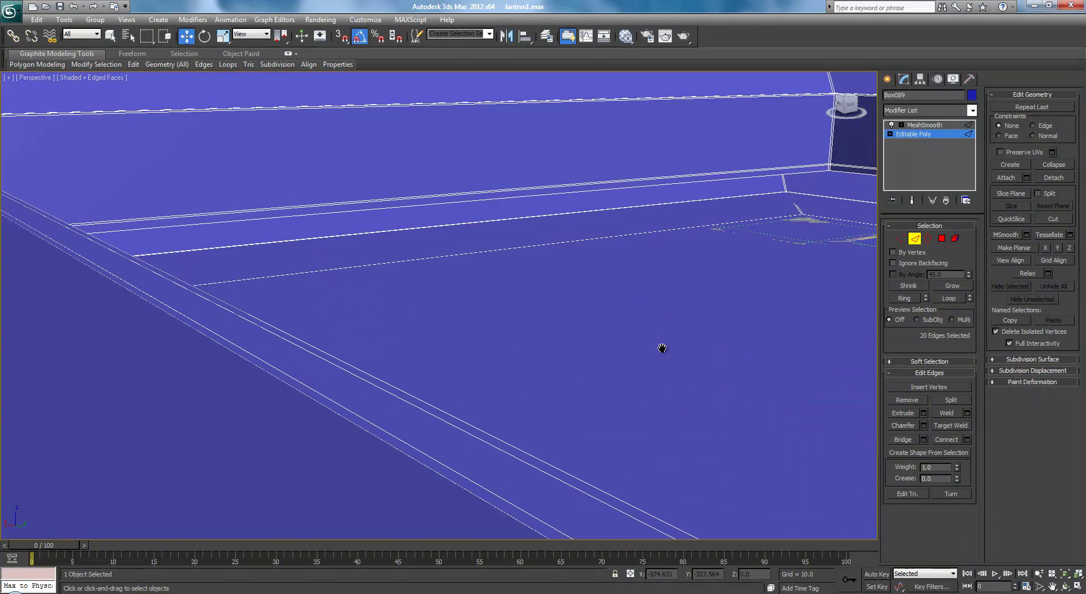
scroll(623, 333, "down", 3)
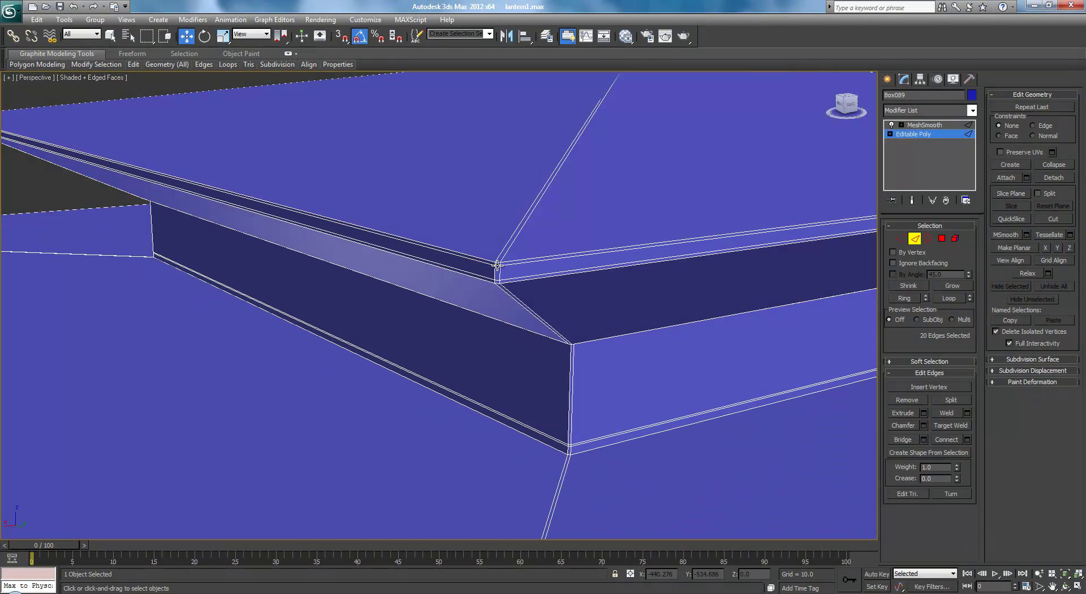
key("z")
middle_click_drag(656, 351, 553, 344, "alt")
scroll(701, 316, "up", 2)
middle_click_drag(707, 309, 727, 297)
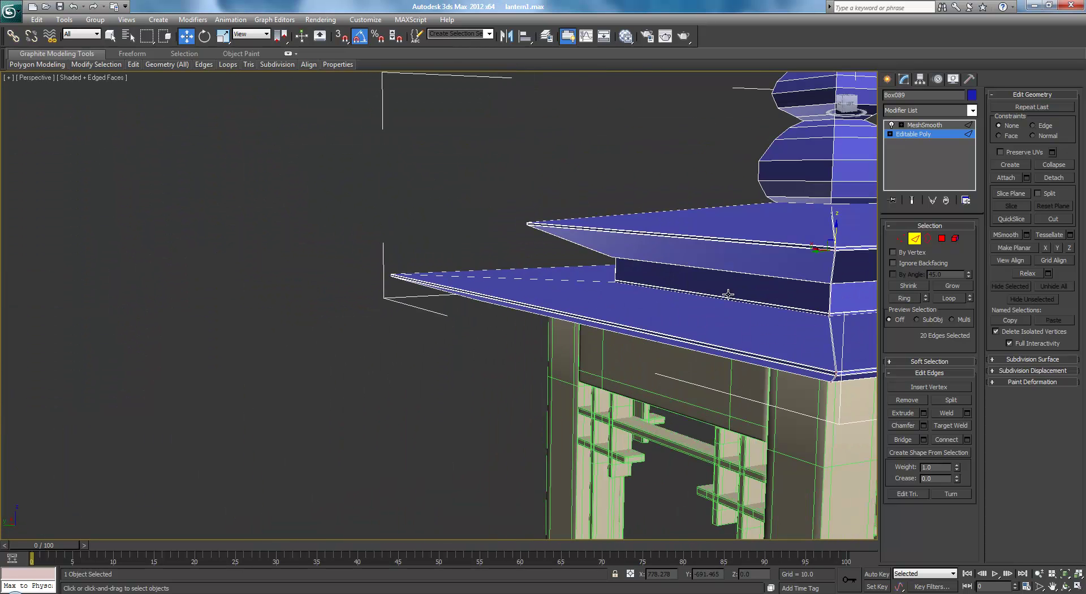
scroll(726, 296, "down", 3)
scroll(863, 390, "up", 5)
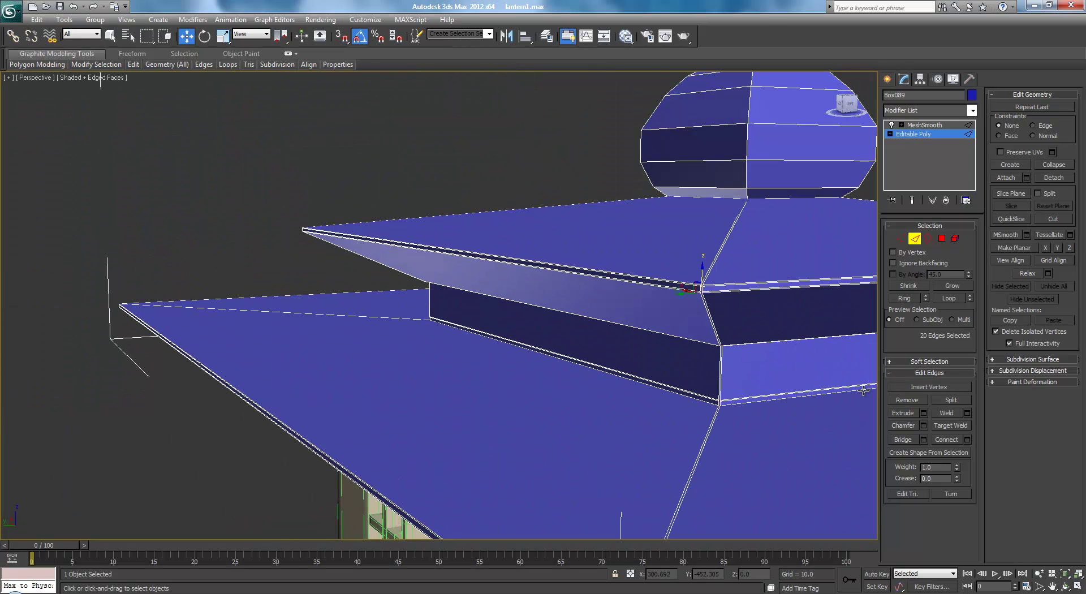
left_click(967, 440)
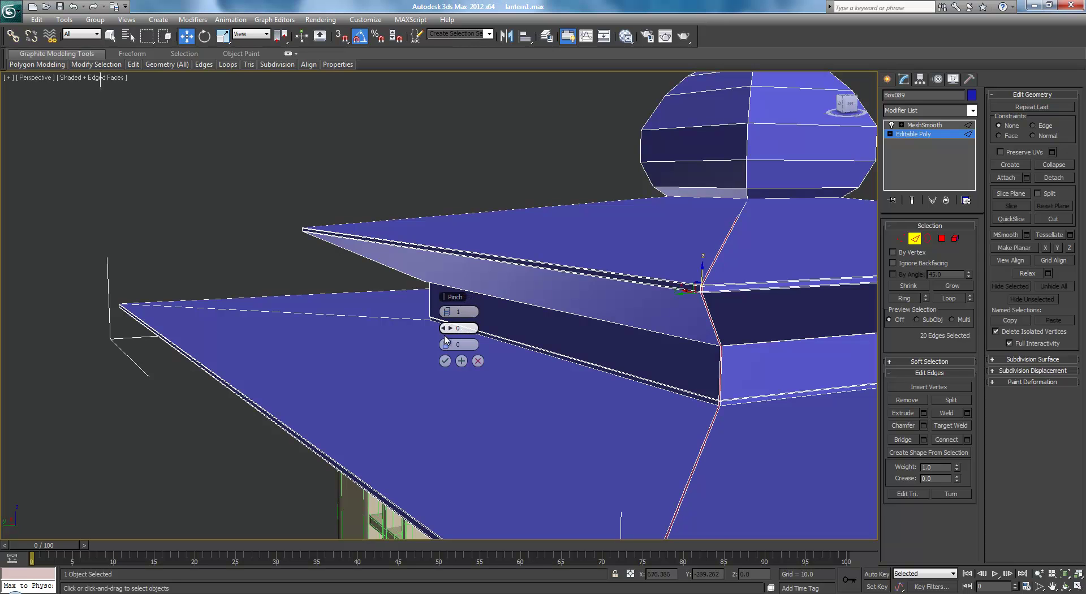
left_click(445, 361)
- Examine the smoothed roof's corners without edge lines to compare the reinforced corner with the others
left_click(946, 125)
key("F4")
scroll(693, 270, "down", 3)
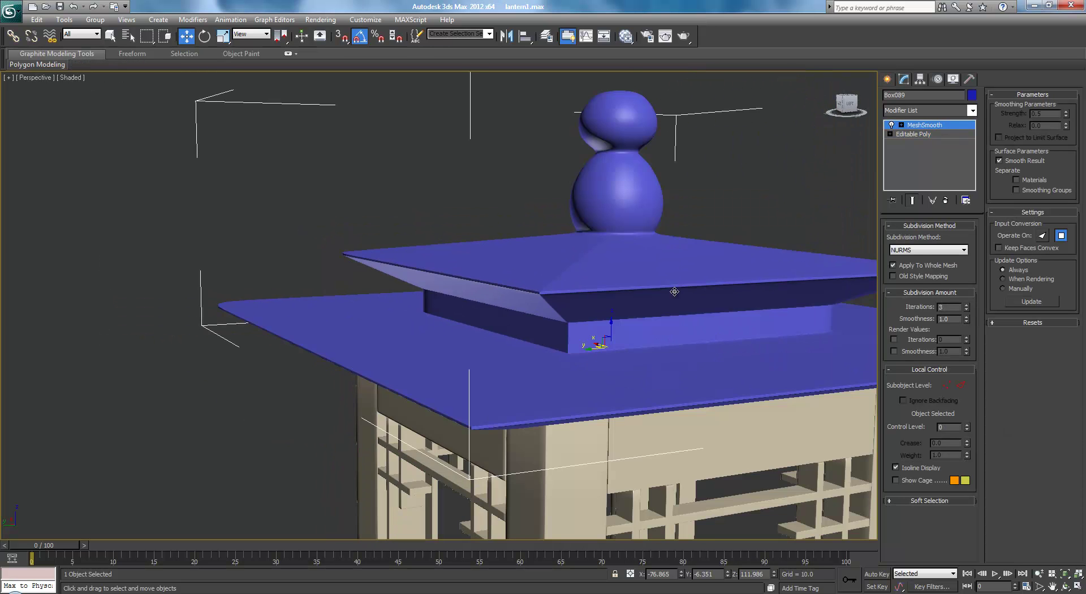
mouse_move(687, 314)
middle_mouse_down("alt")
mouse_move(763, 342)
mouse_move(676, 313)
middle_mouse_up("alt")
middle_click_drag(523, 412, 638, 261, "alt")
middle_click_drag(746, 339, 752, 314, "alt")
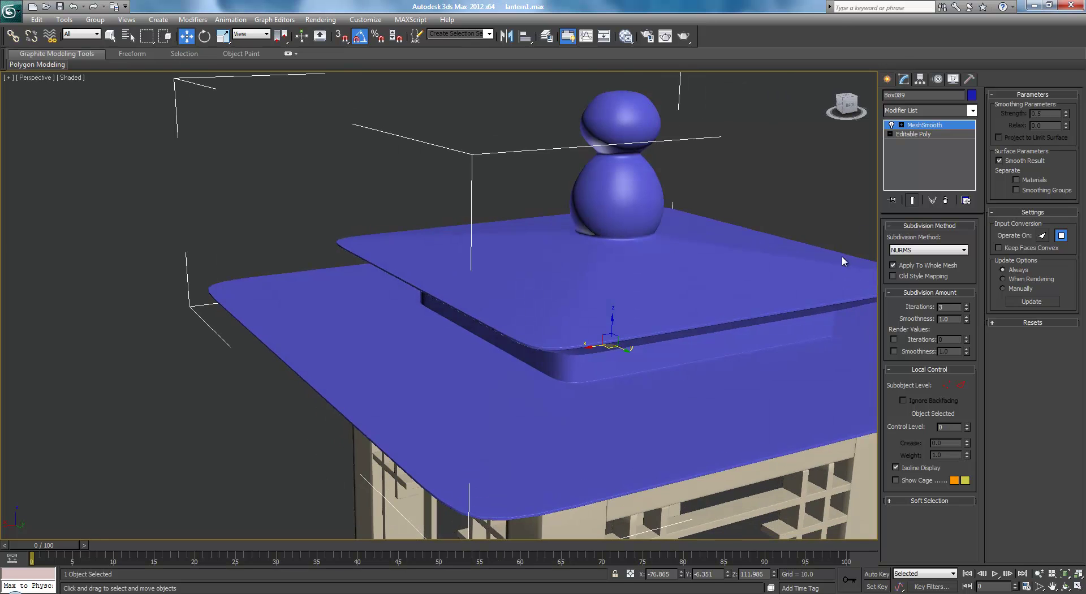
- Connect the ring of short edges across a second, still rounded roof corner with one segment
left_click(914, 134)
scroll(668, 308, "up", 5)
key("F4")
scroll(664, 350, "up", 4)
middle_click_drag(690, 359, 600, 311)
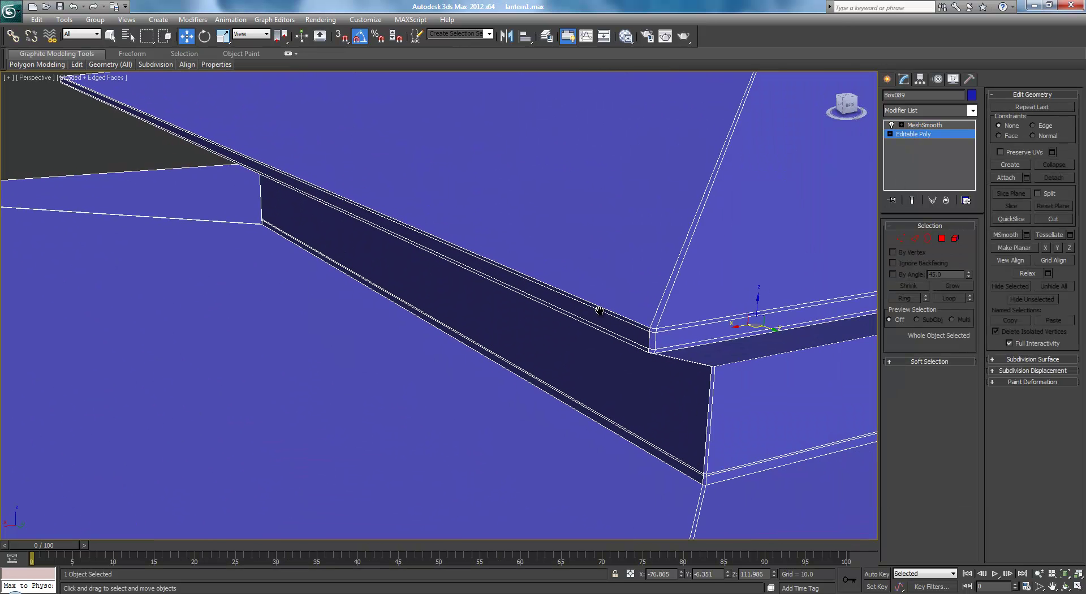
left_click(916, 240)
left_click(654, 328)
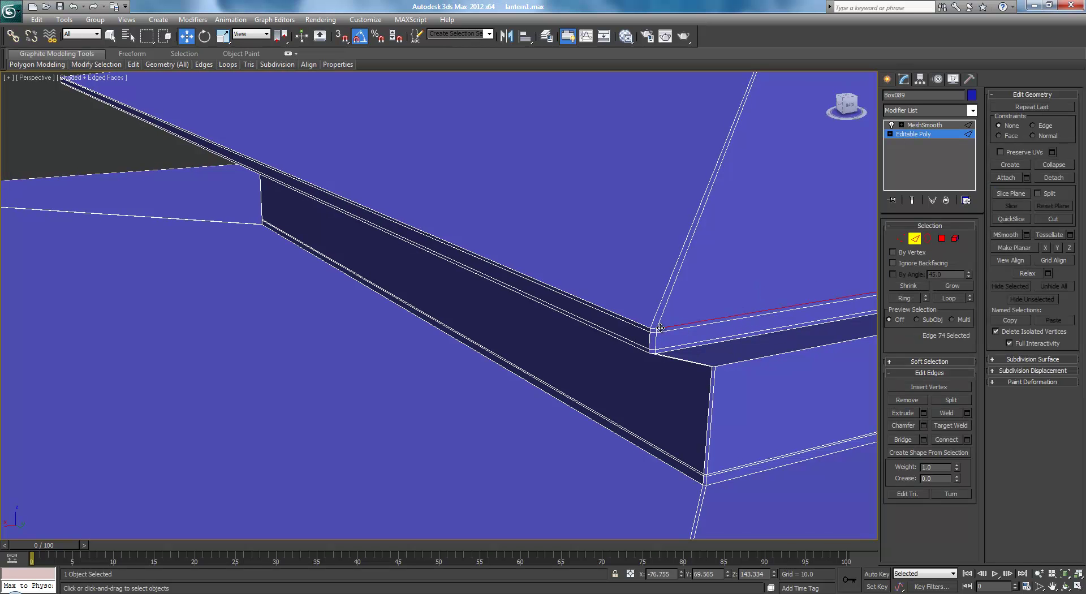
left_click(654, 329)
left_click(904, 298)
- Select the ring of short edges across the third roof corner and connect it with one segment
middle_click_drag(545, 321, 630, 320, "alt")
scroll(376, 315, "down", 5)
middle_click_drag(376, 315, 597, 237, "alt")
scroll(692, 258, "up", 5)
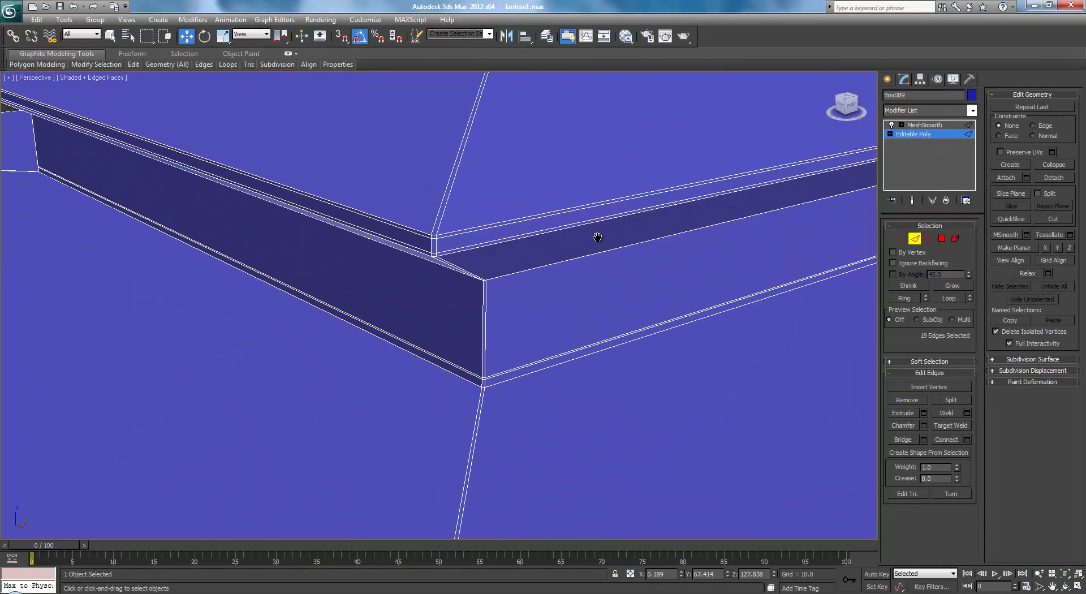
left_click(434, 238)
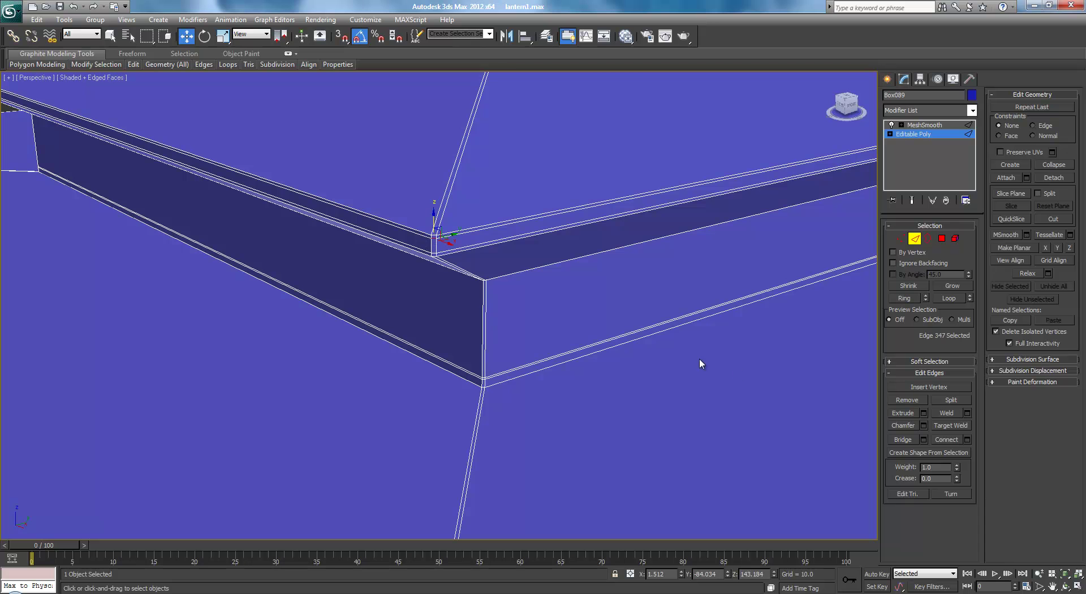
left_click(906, 299)
left_click(953, 437)
- Connect the ring of short edges across the remaining roof corner with one segment
scroll(469, 292, "down", 5)
scroll(440, 290, "up", 1)
middle_click_drag(364, 289, 652, 287, "alt")
middle_click_drag(193, 231, 260, 260, "alt")
middle_click_drag(354, 339, 494, 306)
left_click(546, 337)
key("z")
middle_click_drag(377, 313, 478, 288)
scroll(288, 365, "up", 3)
middle_click_drag(289, 365, 480, 274)
scroll(279, 339, "up", 3)
scroll(480, 274, "up", 2)
left_click(601, 412)
left_click(905, 298)
left_click(947, 440)
- Examine the smoothed roof on the whole lantern without edge lines
scroll(677, 361, "down", 5)
left_click(924, 137)
left_click(924, 125)
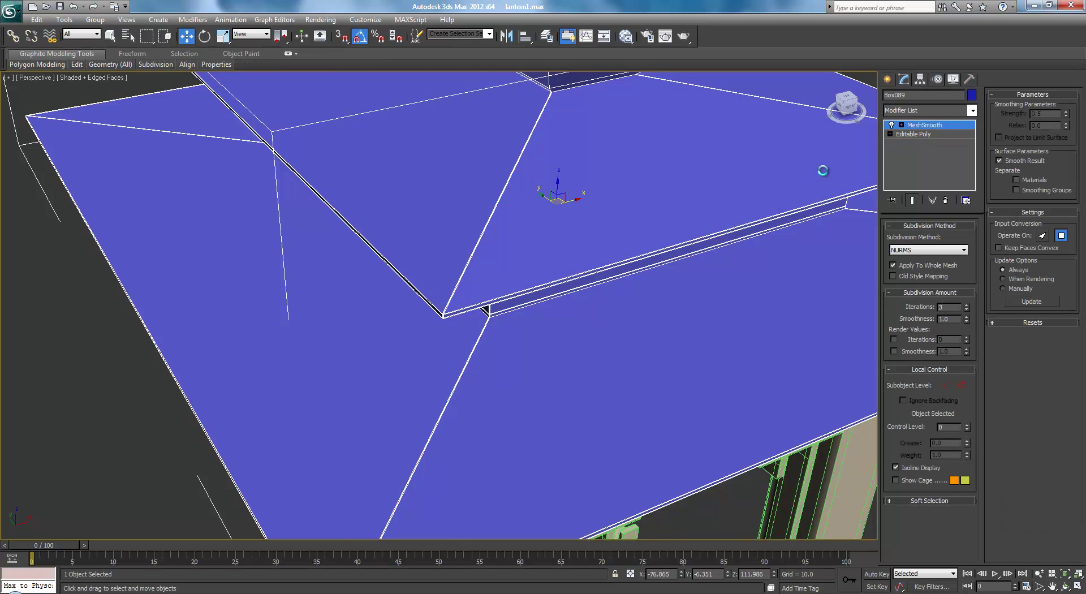
scroll(661, 287, "down", 2)
middle_click_drag(694, 241, 405, 268)
key("F4")
scroll(643, 294, "down", 2)
scroll(405, 268, "down", 5)
scroll(572, 381, "up", 3)
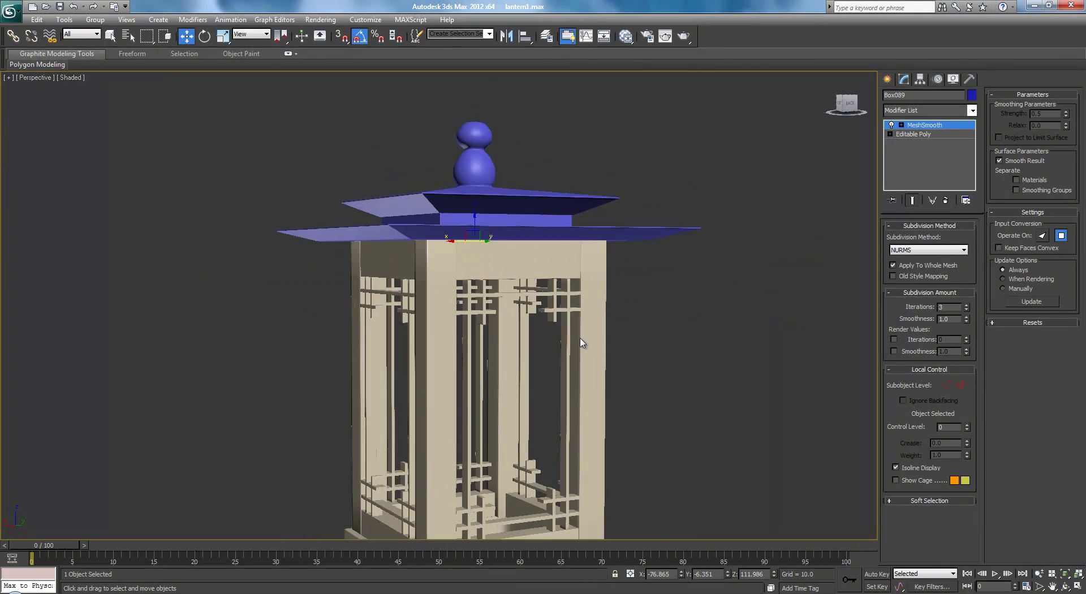
- Assign the reddish-brown wood Arch & Design material from the material editor to the selected roof, and put the editor away
key("m")
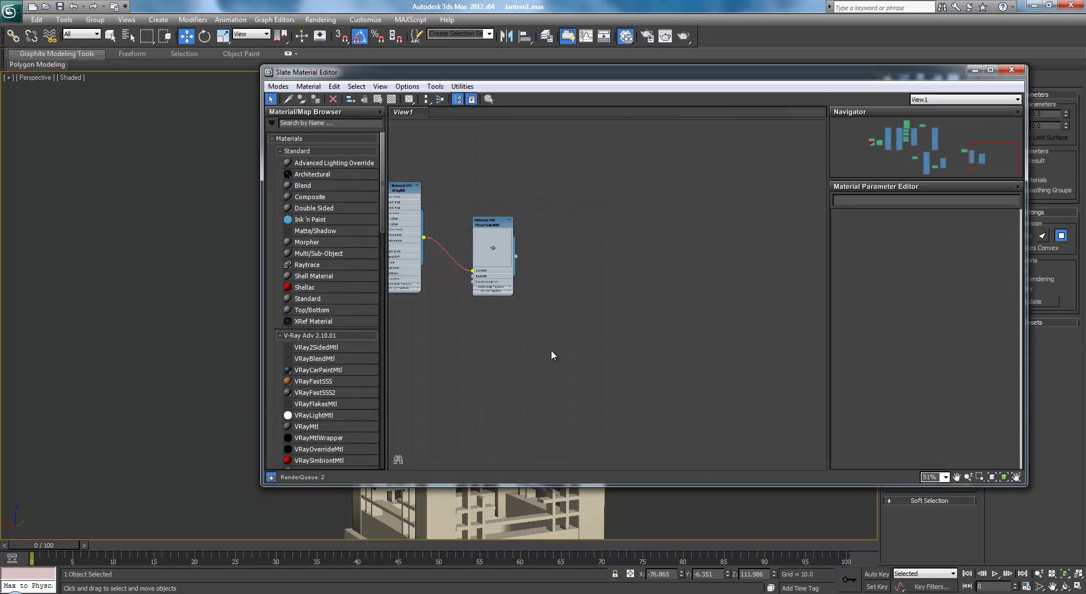
middle_click_drag(744, 255, 826, 264)
scroll(817, 260, "down", 4)
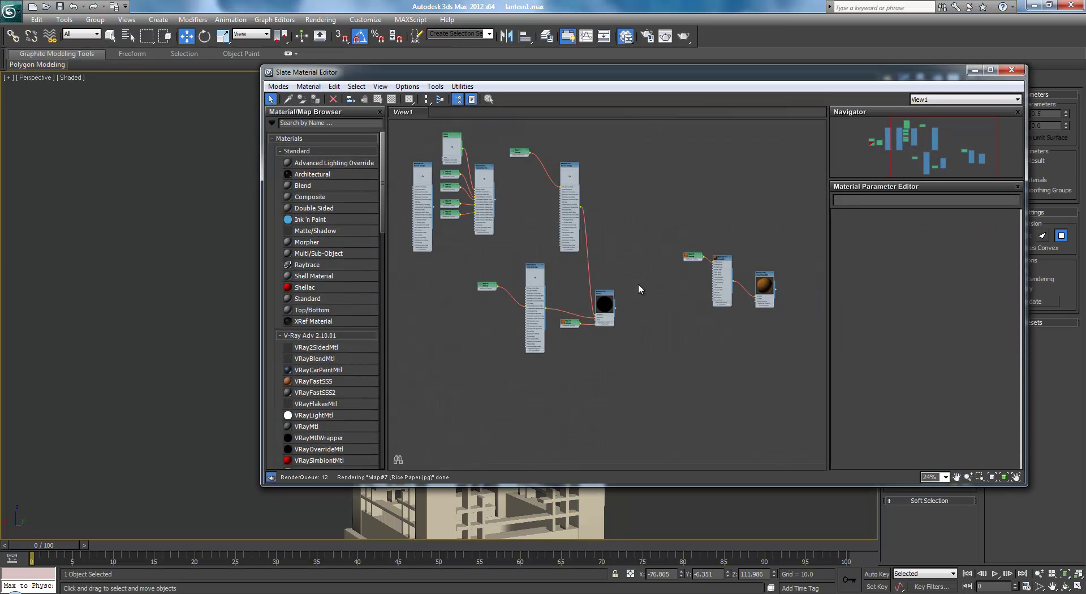
scroll(646, 283, "up", 1)
middle_click_drag(643, 266, 906, 382)
scroll(668, 295, "up", 2)
middle_click_drag(702, 320, 837, 360)
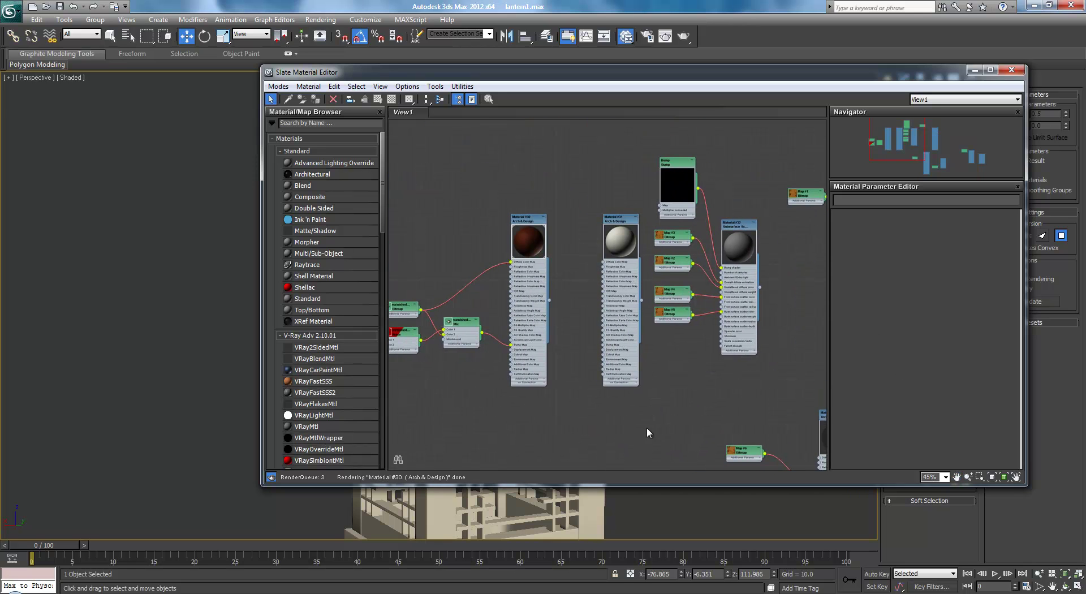
middle_click_drag(645, 429, 701, 417)
left_click_drag(537, 75, 847, 107)
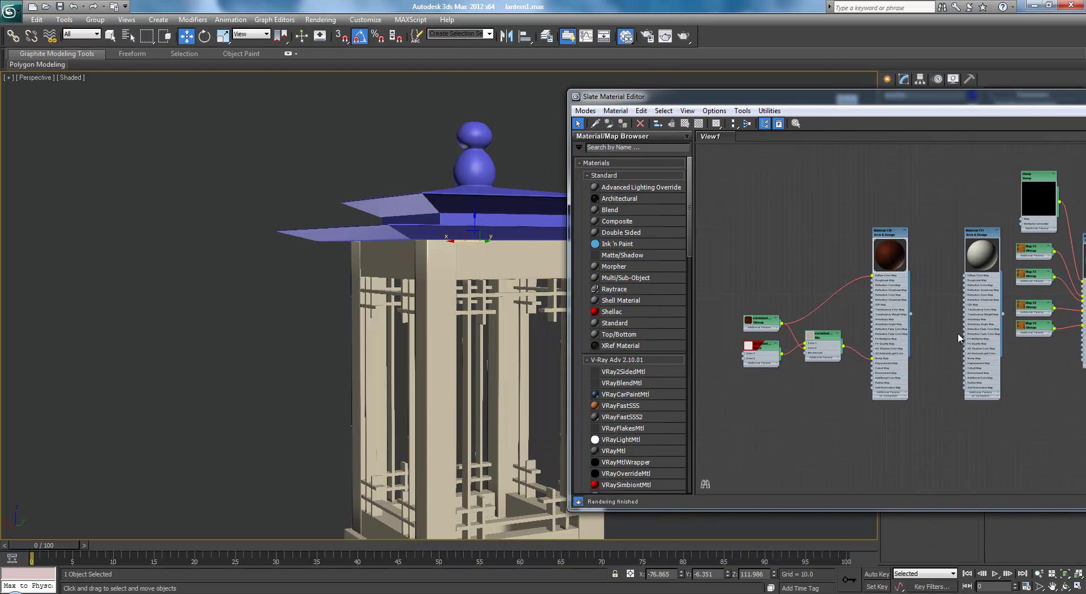
left_click_drag(912, 312, 539, 218)
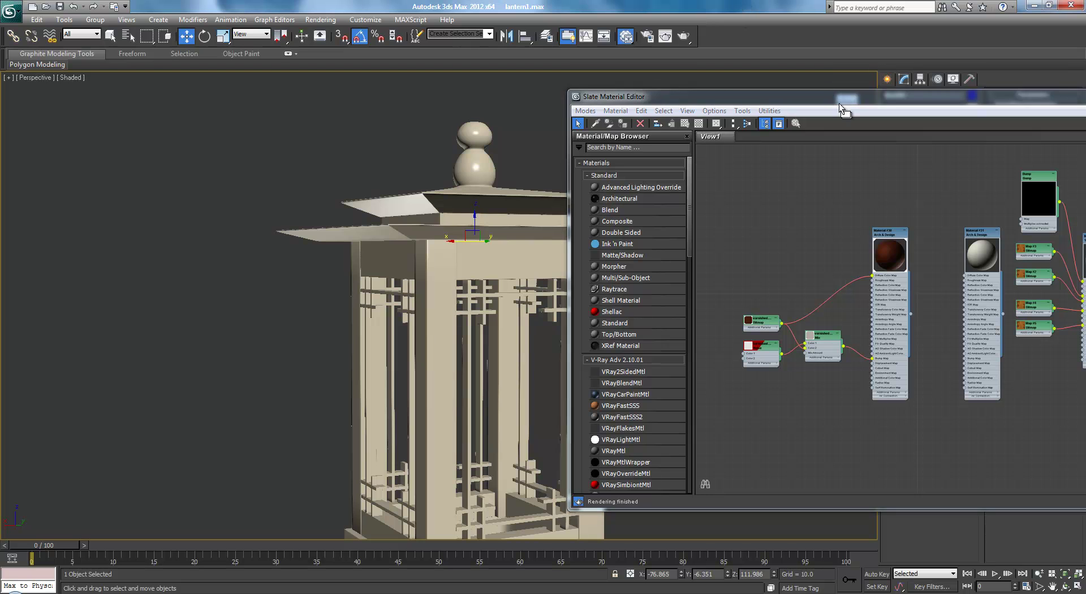
left_click_drag(1064, 106, 523, 88)
left_click(780, 78)
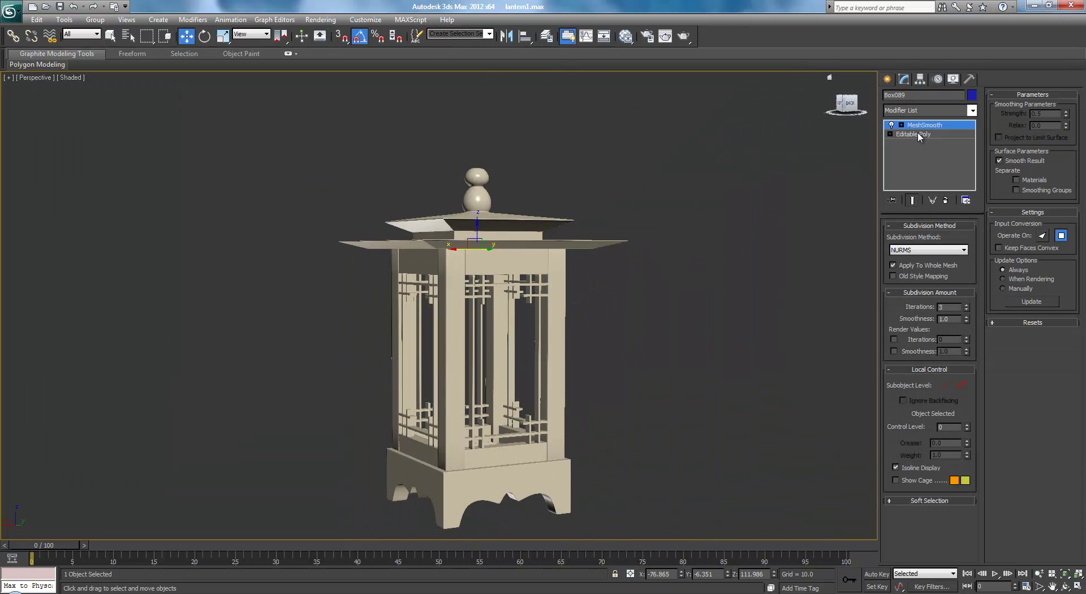
- Deselect the roof and compare the whole lantern with the reference photo
left_click(809, 206)
middle_click_drag(716, 240, 590, 225, "alt")
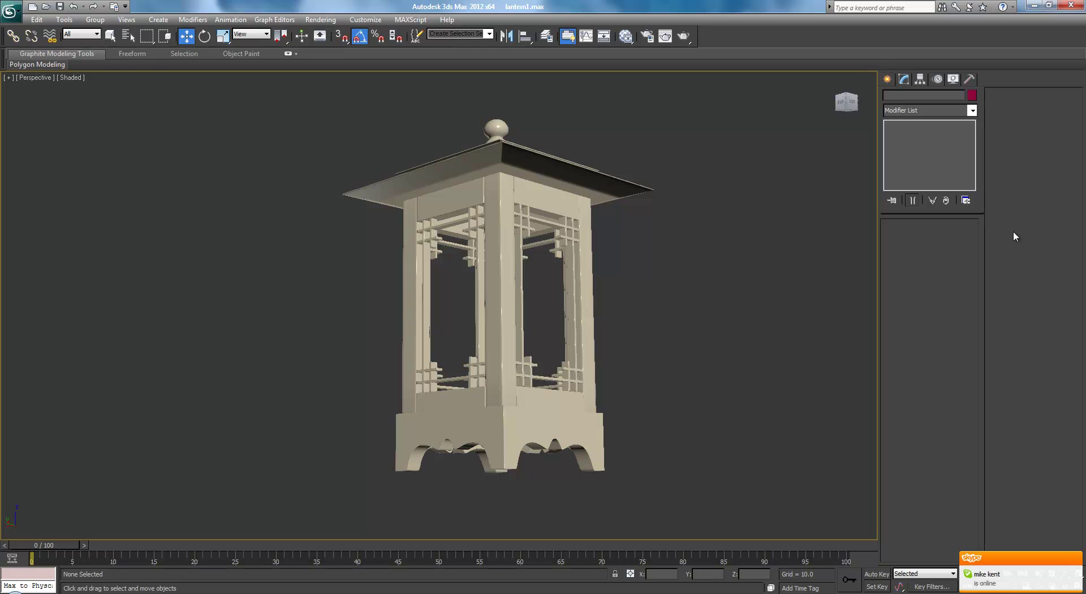
left_click_drag(1085, 95, 673, 119)
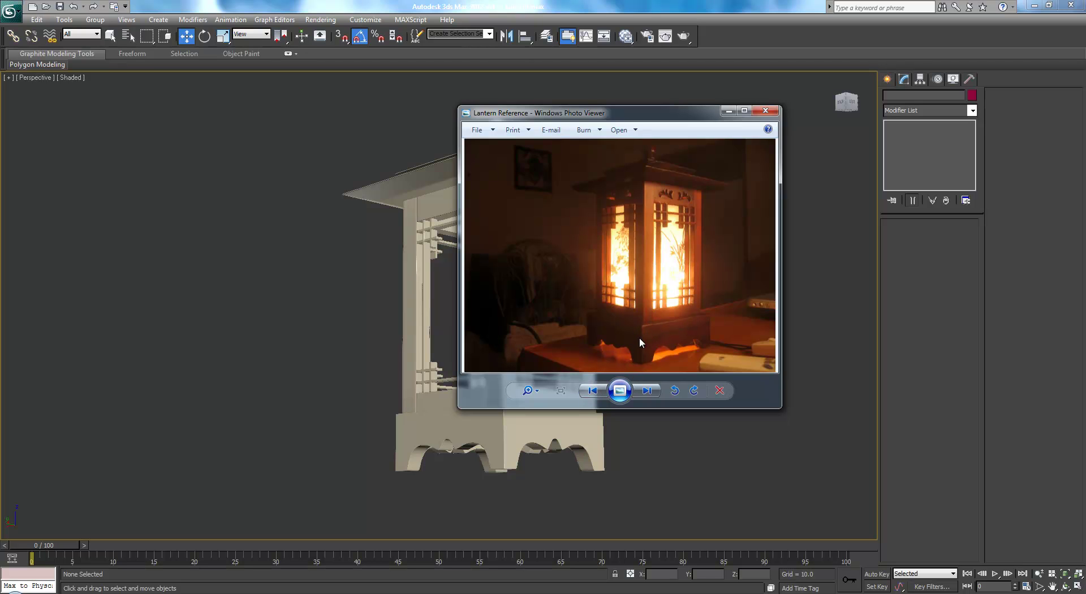
left_click(729, 111)
- Draw an AutoGrid box about 14.4 × 81.4 × 116 across the opening in the underside of the lantern's base
middle_click_drag(643, 325, 772, 240, "alt")
left_click(886, 80)
left_click(907, 152)
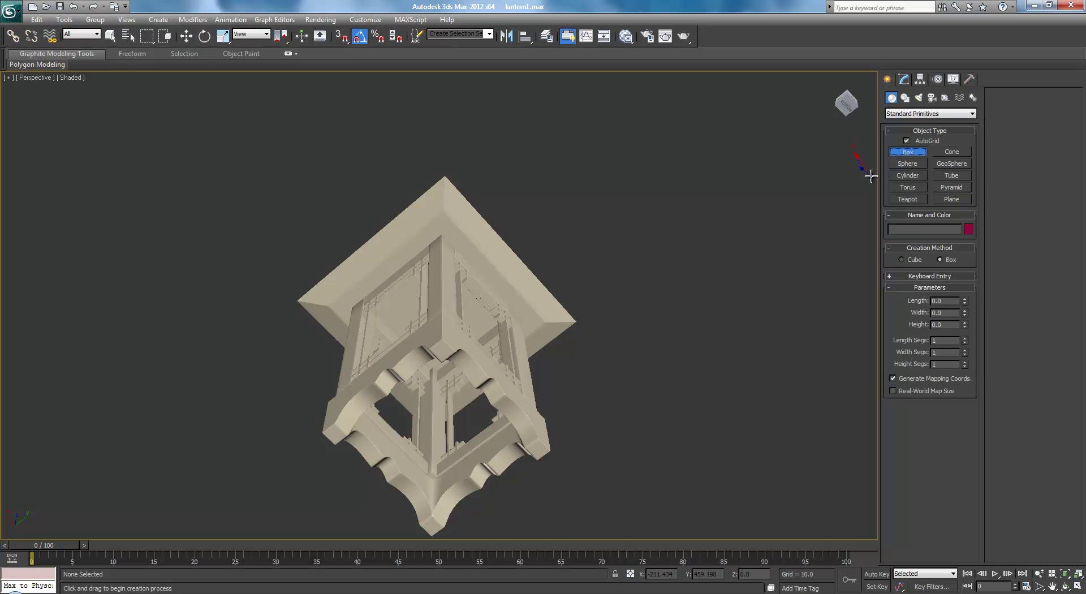
middle_click_drag(621, 312, 566, 328)
scroll(649, 231, "up", 2)
left_click_drag(443, 417, 519, 423)
right_click(486, 440)
left_click_drag(447, 417, 566, 425)
left_click(568, 259)
- Switch to the bottom view and convert the new box to an Editable Poly
middle_click_drag(562, 349, 563, 308, "alt")
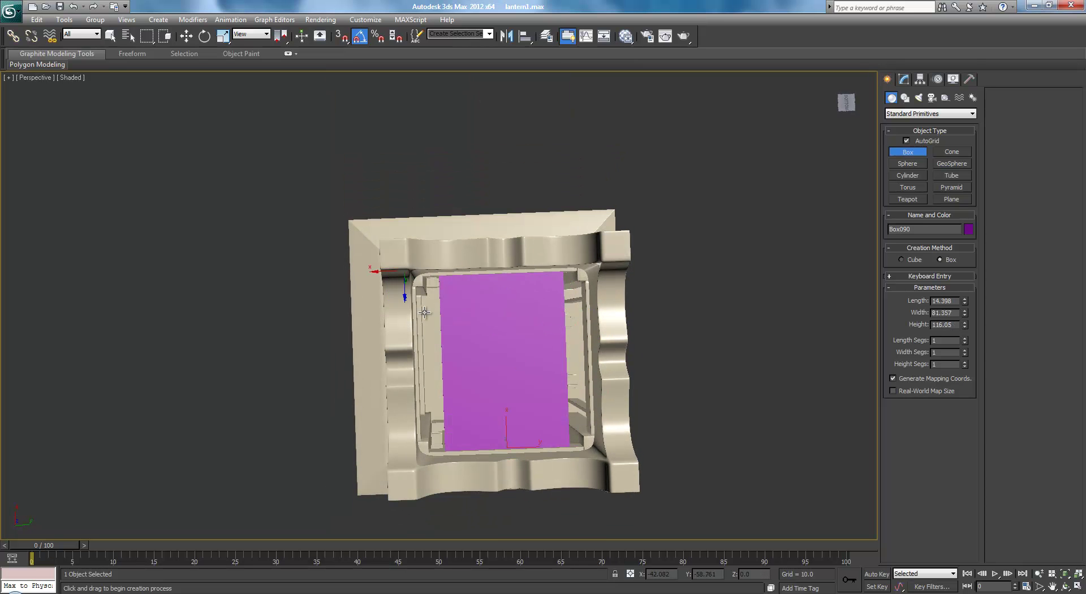
middle_click_drag(504, 398, 426, 329, "alt")
scroll(453, 333, "up", 4)
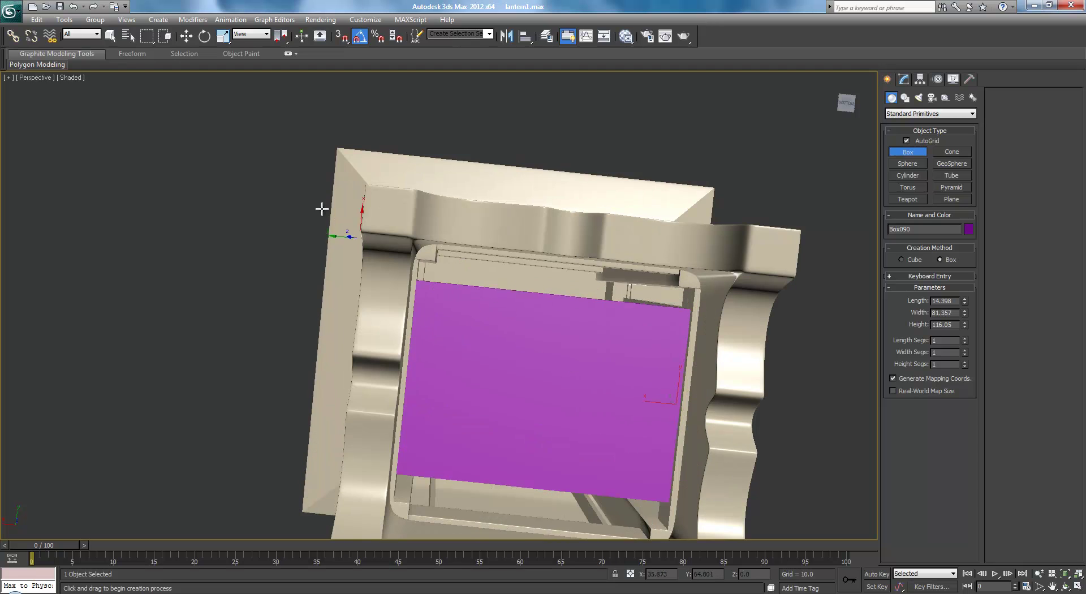
left_click(46, 78)
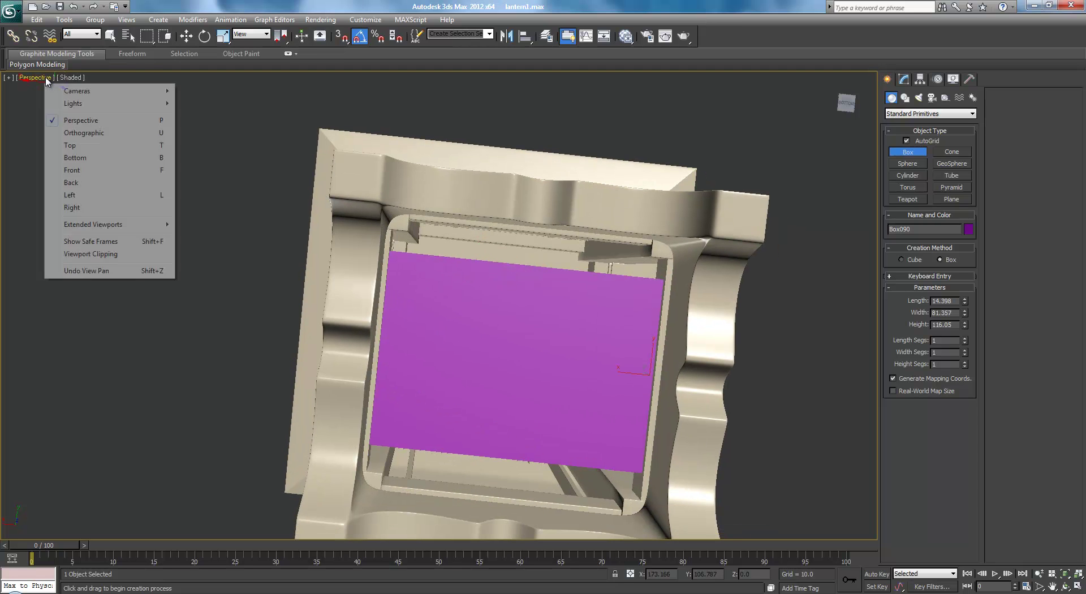
left_click(75, 158)
scroll(493, 373, "up", 2)
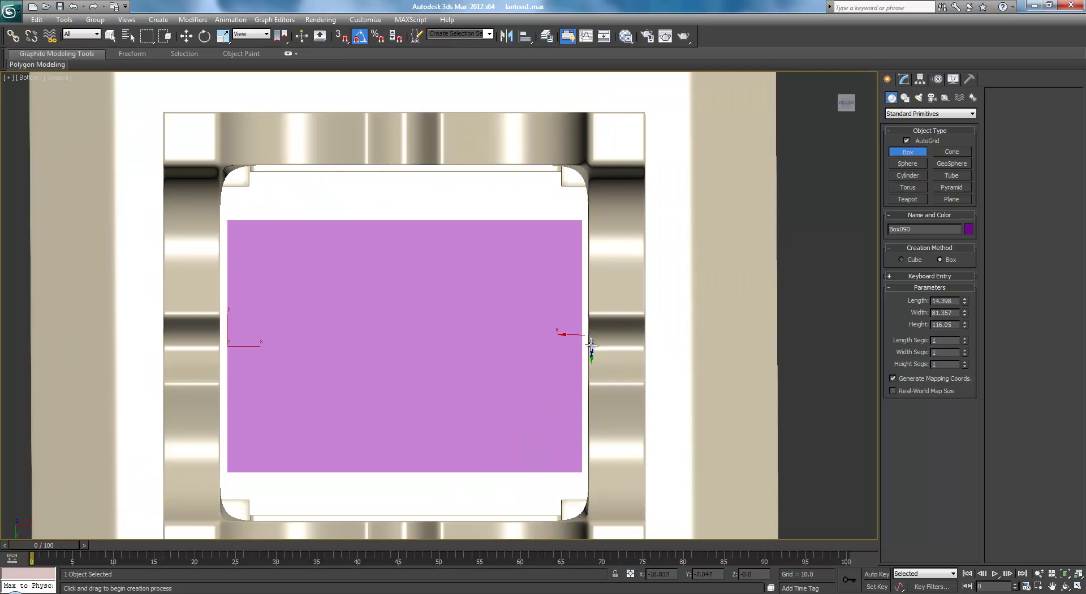
key("w")
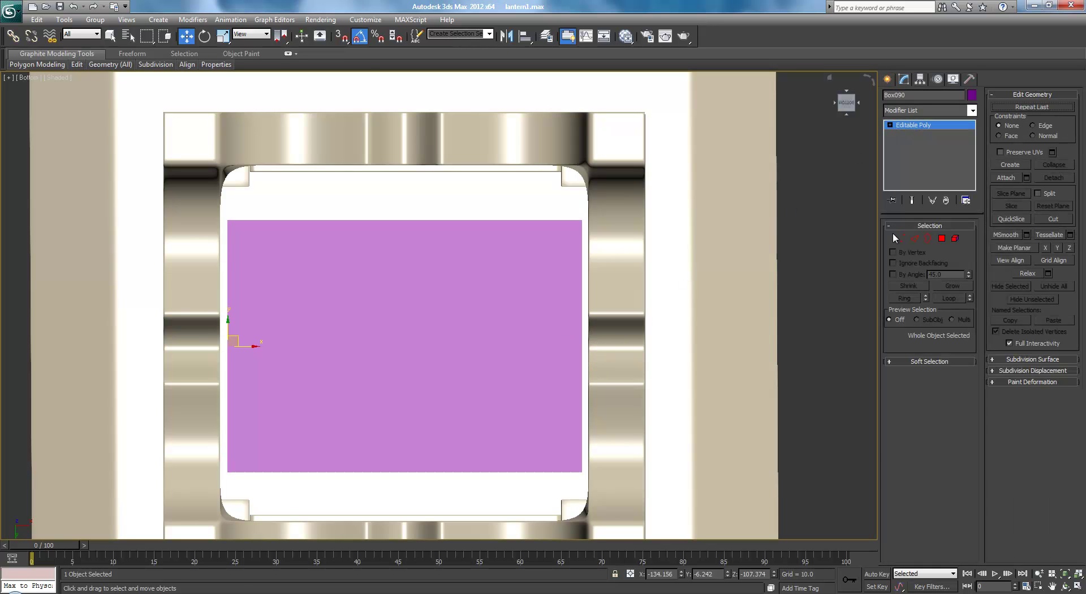
- Move the four vertices on the box's left side out to the inner edge of the base opening, with edged faces shown
left_click(900, 239)
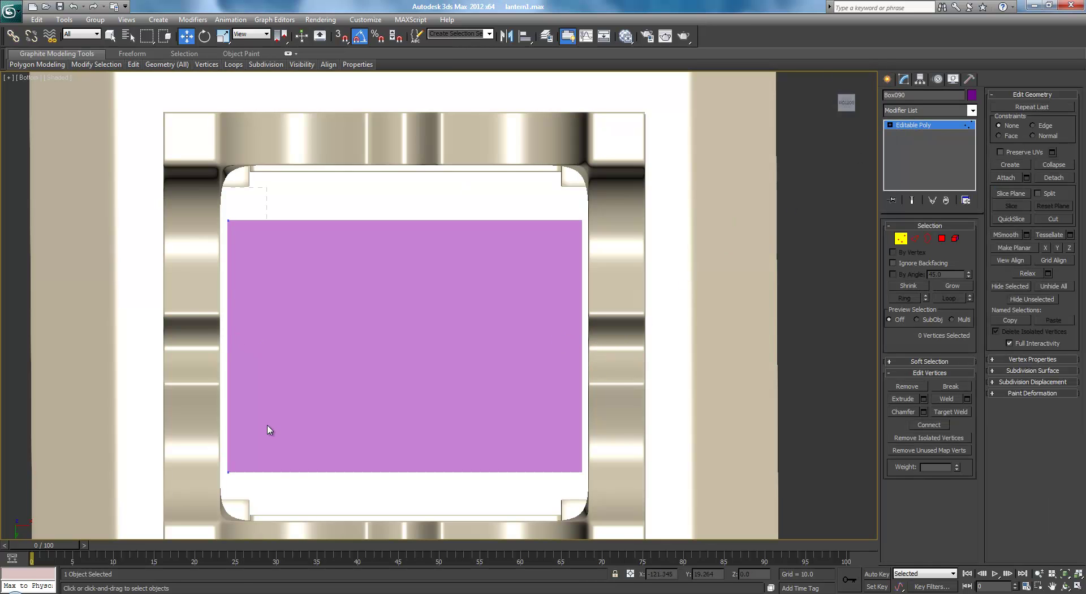
left_click_drag(277, 501, 277, 502)
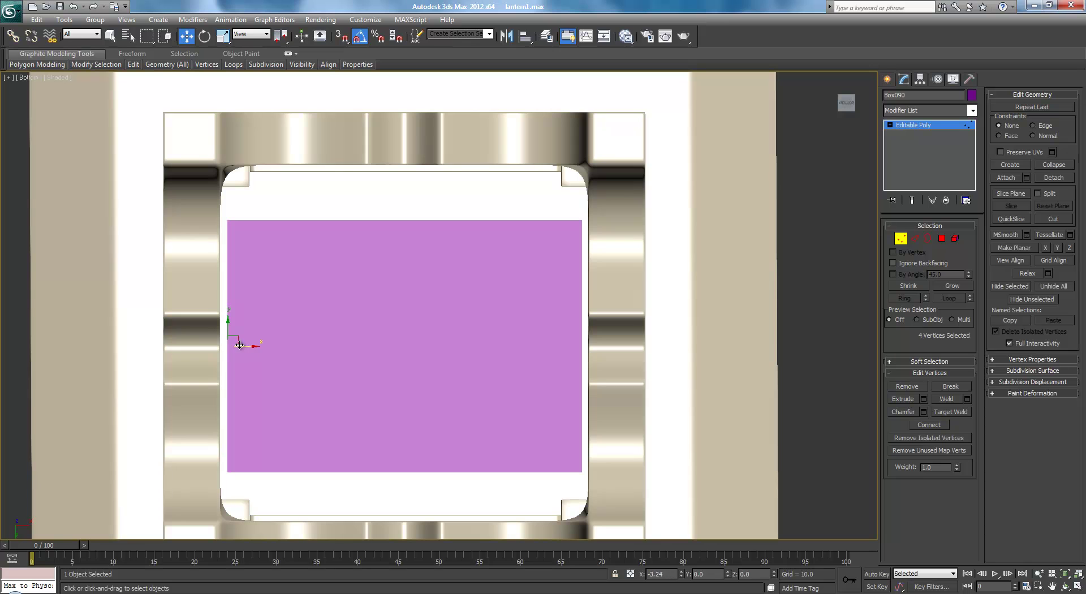
left_click_drag(235, 342, 221, 344)
left_click(116, 199)
left_click_drag(251, 462, 262, 498)
mouse_move(243, 346)
left_mouse_down()
mouse_move(277, 346)
mouse_move(237, 345)
mouse_move(250, 345)
left_mouse_up()
key("F3")
key("F3")
key("F4")
middle_click_drag(333, 331, 446, 343)
scroll(446, 343, "up", 2)
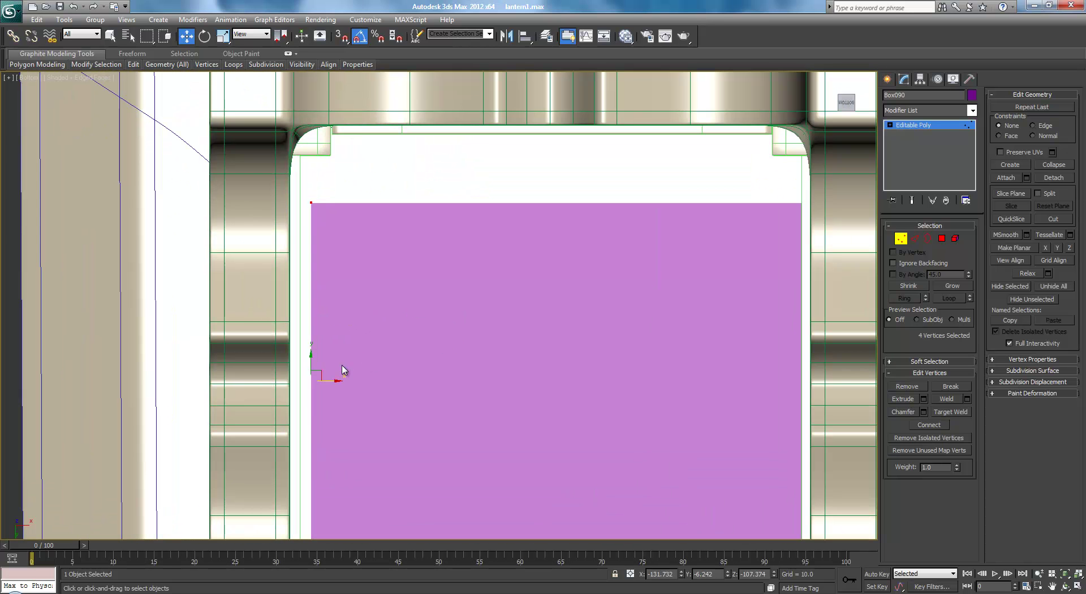
left_click_drag(336, 382, 324, 380)
- Move the four vertices on the box's right side to the opposite inner edge of the base opening
scroll(471, 286, "down", 2)
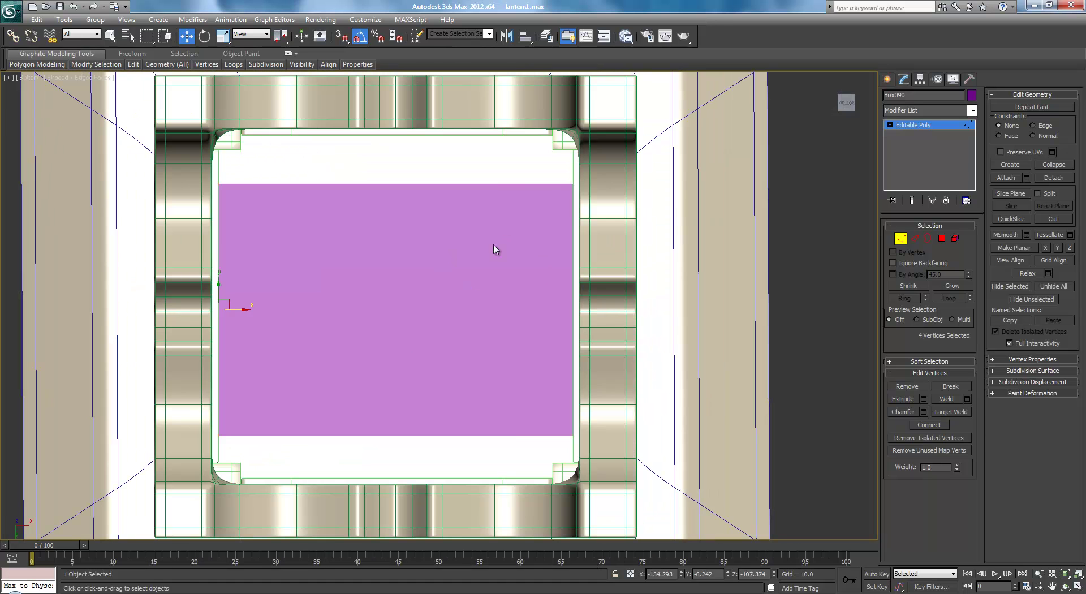
left_click_drag(616, 436, 617, 449)
left_click_drag(599, 309, 595, 308)
scroll(592, 327, "down", 3)
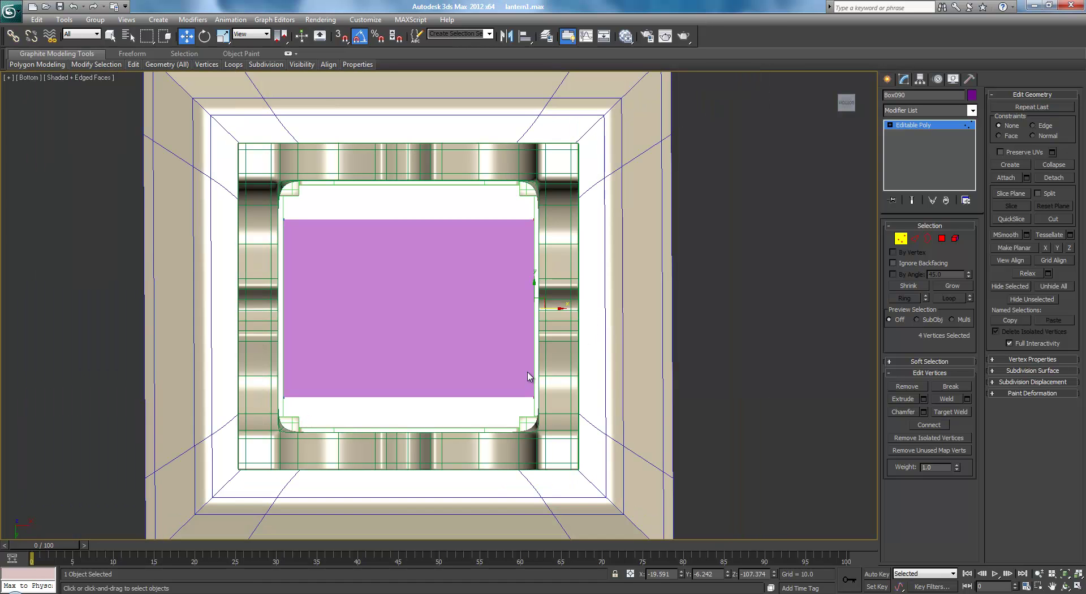
- Extend the box's upper and lower sides towards the edges of the base opening, level with the corner posts
middle_click_drag(505, 344, 508, 375)
scroll(508, 375, "up", 2)
left_click_drag(605, 298, 674, 310)
left_click_drag(404, 204, 409, 172)
middle_click_drag(417, 266, 436, 165)
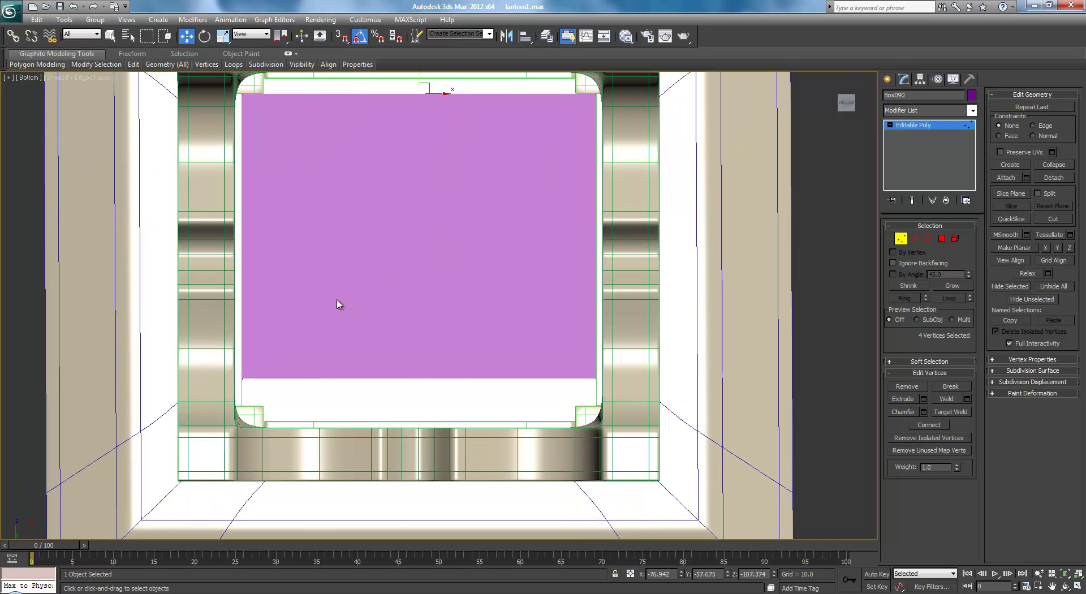
key("ctrl+z")
left_click_drag(418, 351, 419, 381)
scroll(339, 291, "down", 2)
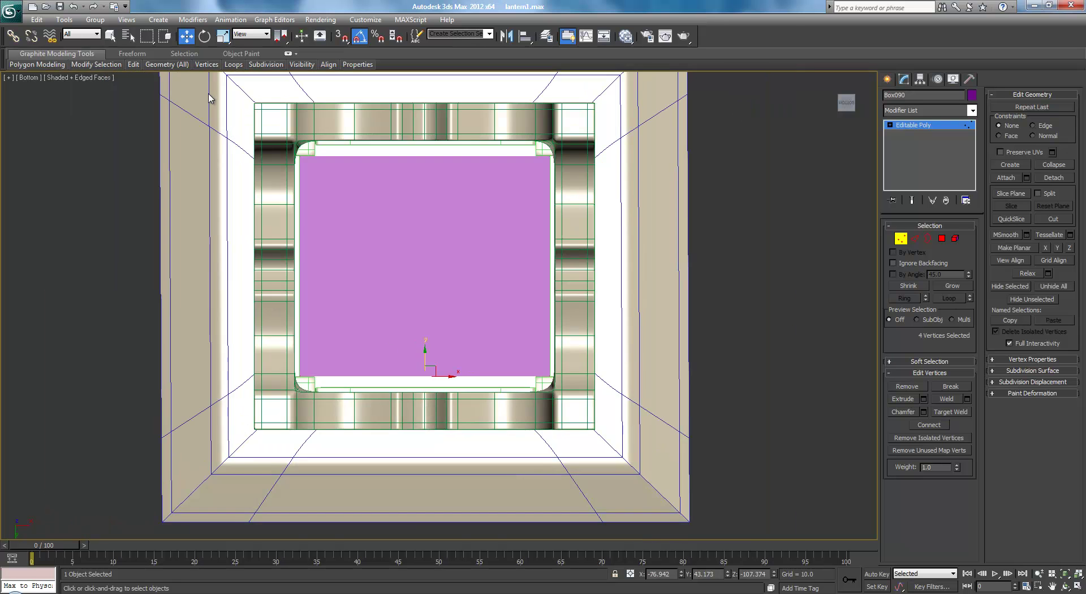
- Select all eight vertices of the box and scale them down slightly along the Y axis
left_click_drag(632, 447, 633, 445)
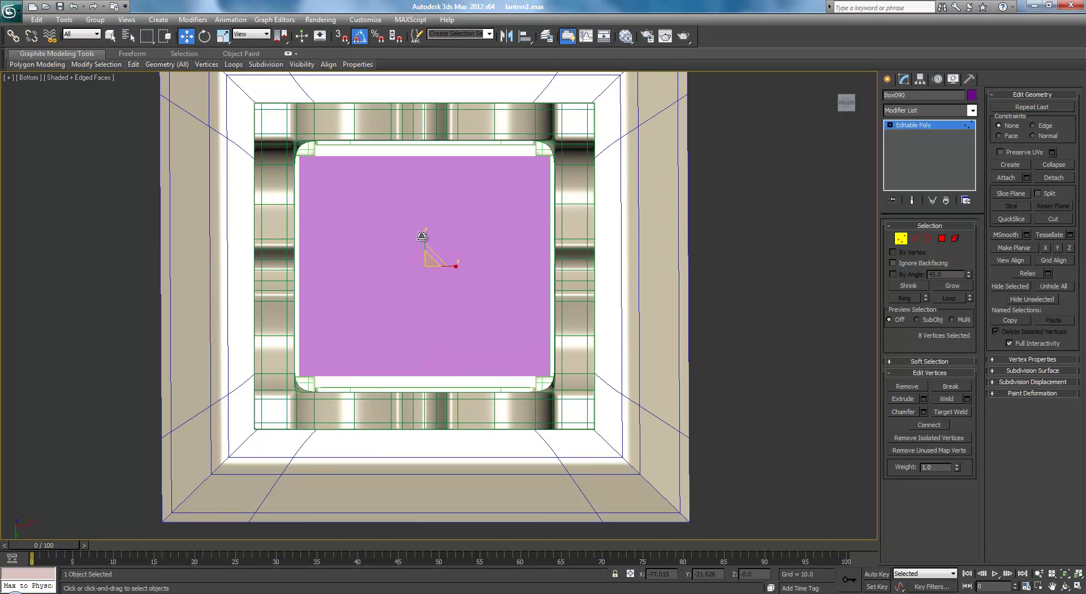
key("r")
left_click_drag(419, 235, 421, 246)
- Examine the fit of the box inside the base from below in perspective, with the reference photo moved aside
key("p")
scroll(650, 274, "down", 3)
middle_click_drag(535, 257, 599, 303, "alt")
scroll(495, 343, "up", 3)
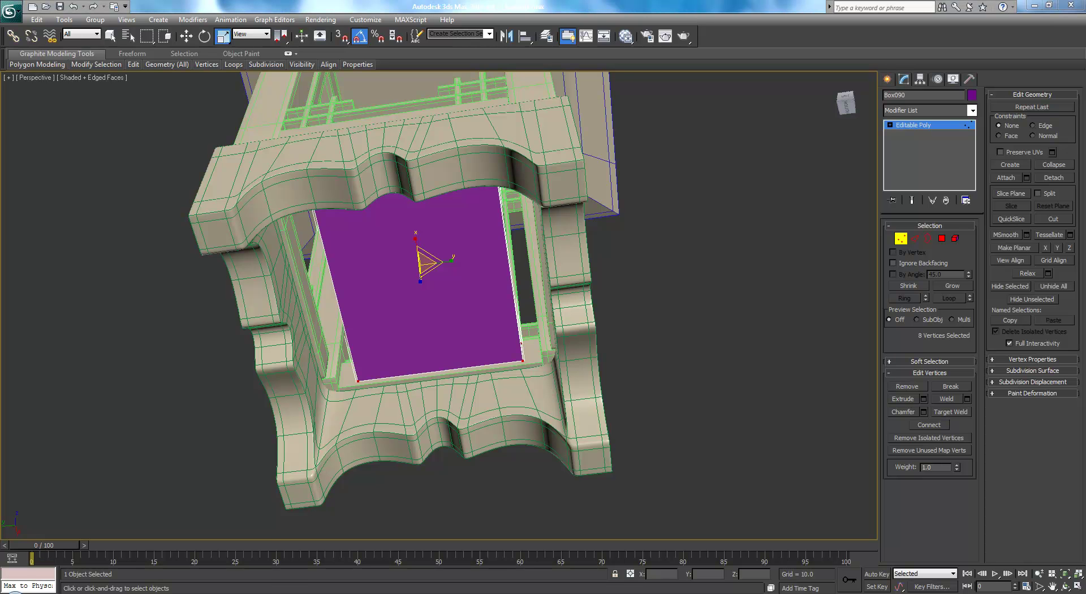
left_click(206, 591)
left_click_drag(606, 118, 1085, 116)
middle_click_drag(607, 250, 360, 261, "alt")
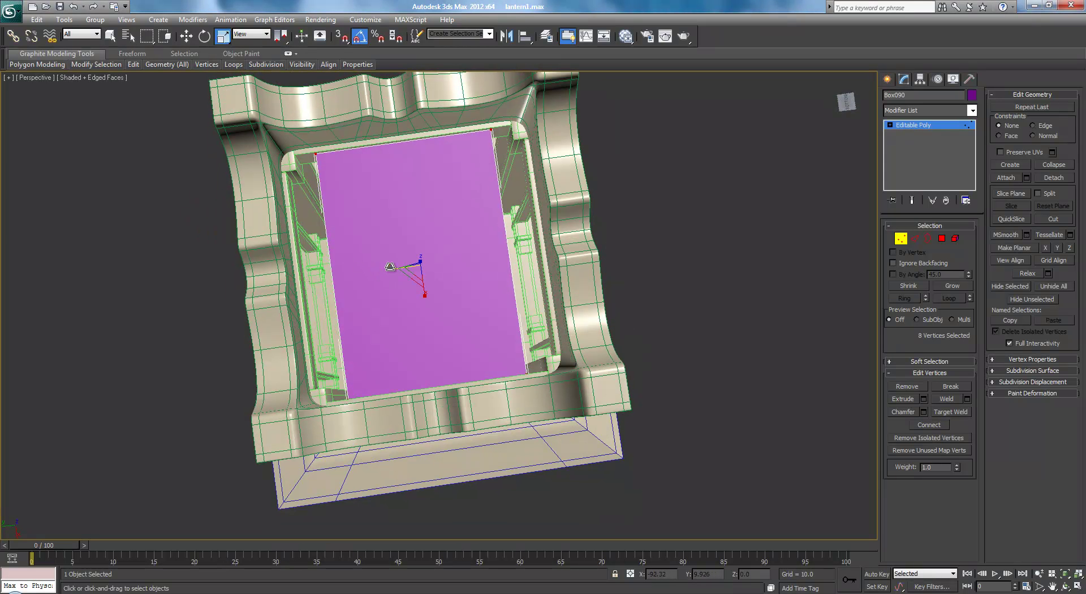
scroll(405, 271, "down", 3)
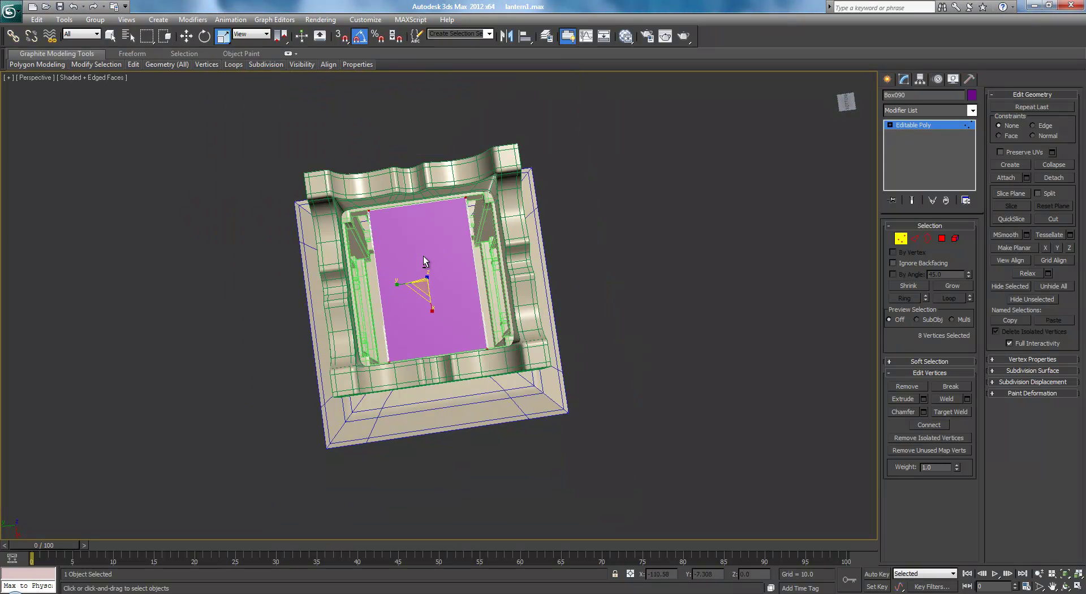
middle_click_drag(411, 263, 460, 259, "alt")
scroll(460, 259, "up", 5)
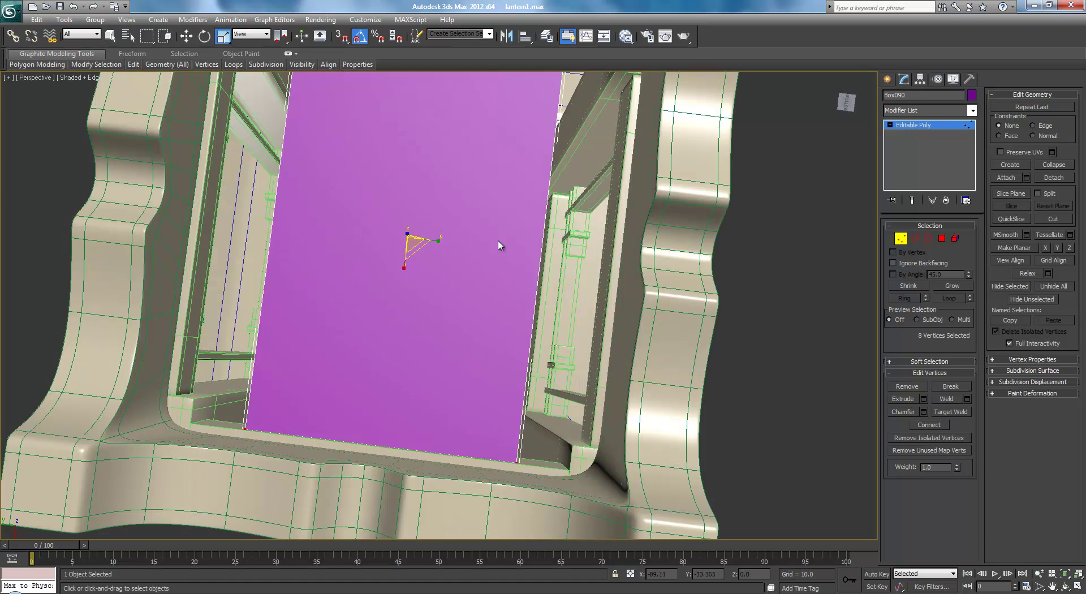
- Select the four parallel edges running across the box and connect them with 2 segments at a pinch of 99
left_click(917, 127)
left_click(915, 238)
scroll(431, 241, "down", 5)
scroll(431, 237, "down", 3)
left_click_drag(465, 148, 413, 424)
mouse_move(554, 323)
middle_mouse_down("alt")
mouse_move(593, 299)
mouse_move(557, 326)
middle_mouse_up("alt")
left_click_drag(401, 134, 425, 391)
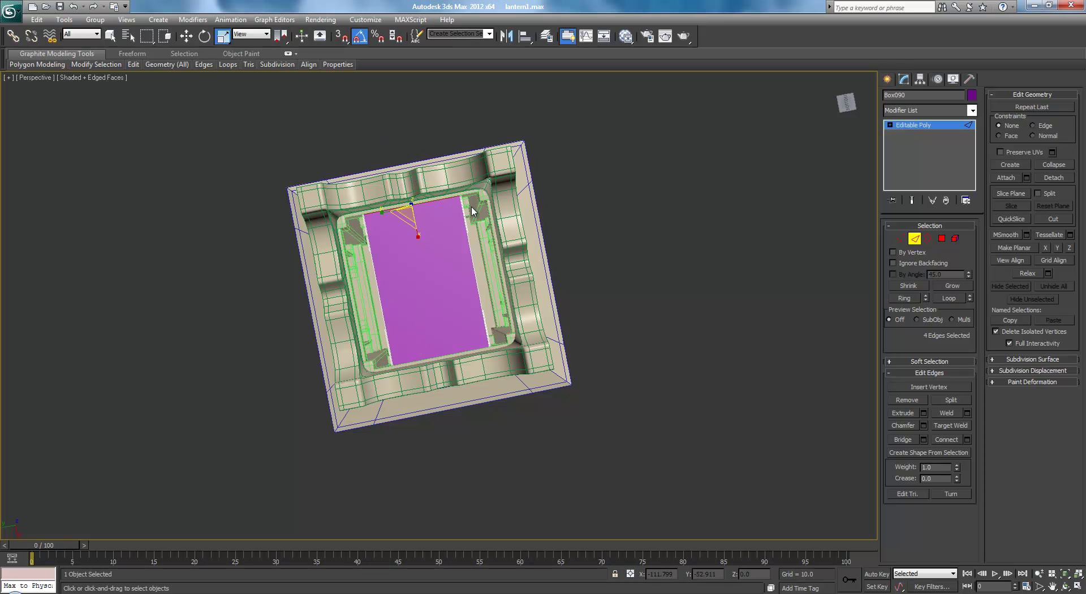
middle_click_drag(476, 180, 496, 172, "alt")
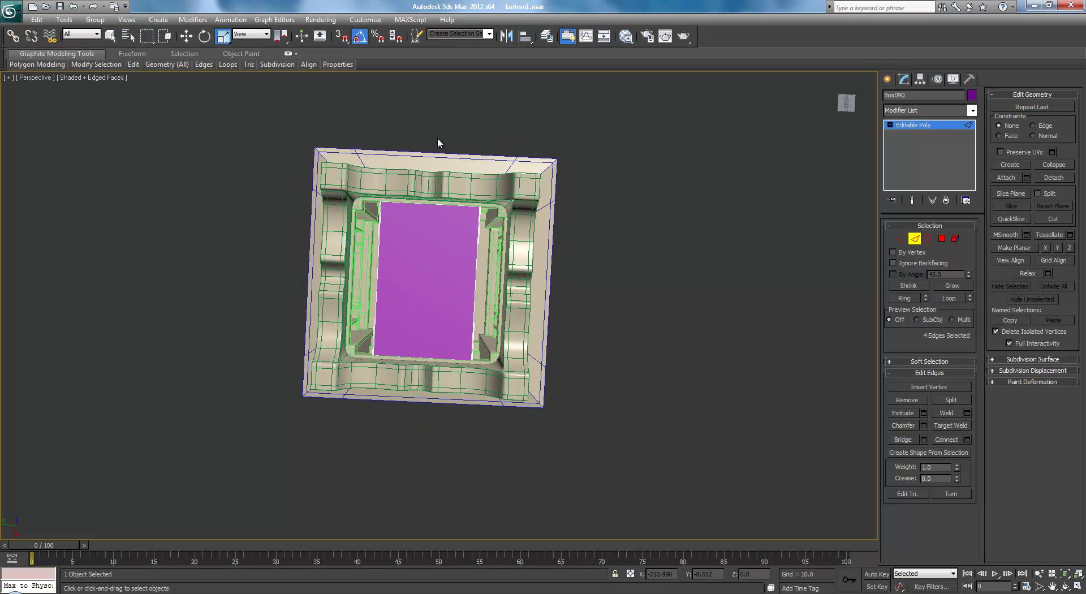
left_click_drag(411, 416, 412, 415)
key("z")
left_click(968, 440)
scroll(447, 291, "up", 4)
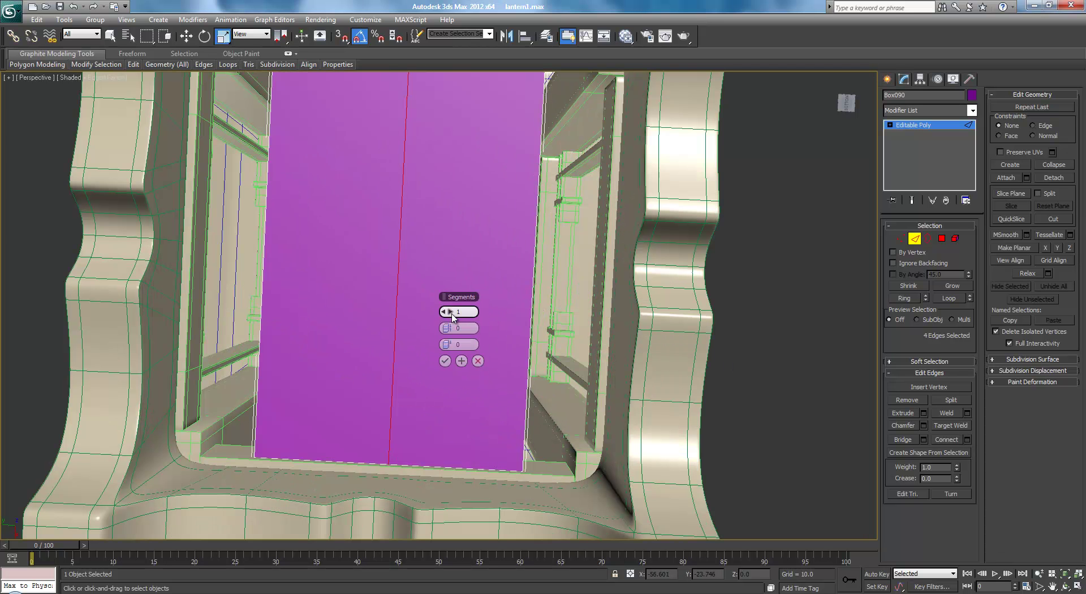
left_click(451, 313)
left_click_drag(455, 328, 673, 330)
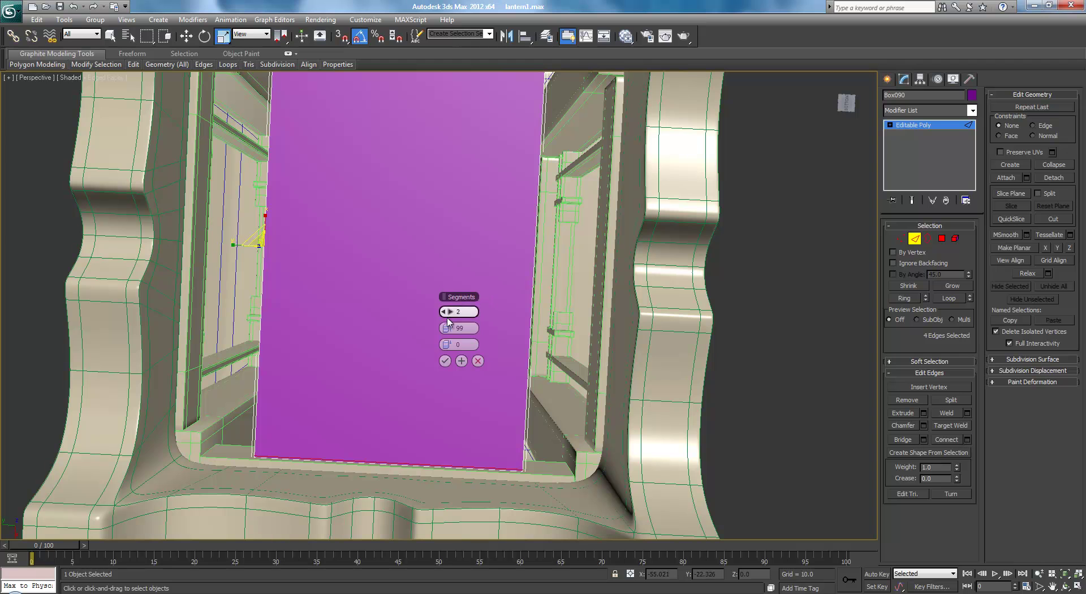
mouse_move(449, 328)
left_mouse_down()
mouse_move(427, 326)
mouse_move(446, 330)
left_mouse_up()
left_click(446, 360)
- Connect the box's edges in the other direction with 2 segments at a pinch of 99
scroll(509, 303, "down", 6)
mouse_move(521, 283)
middle_mouse_down("alt")
mouse_move(535, 288)
mouse_move(534, 272)
middle_mouse_up("alt")
scroll(533, 271, "up", 5)
scroll(535, 274, "up", 2)
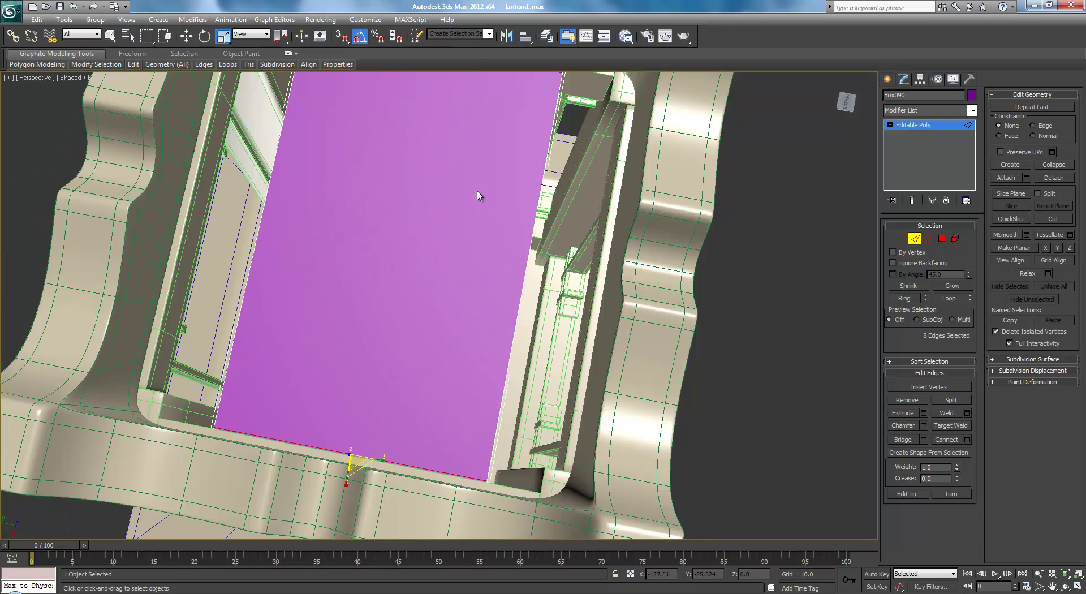
scroll(478, 196, "down", 8)
scroll(497, 349, "up", 8)
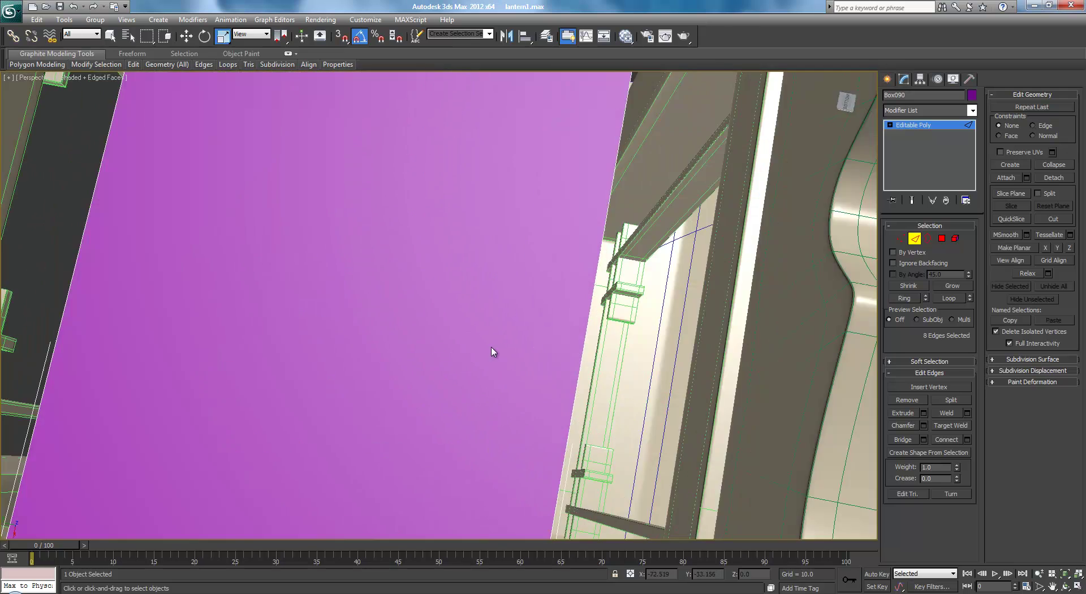
middle_click_drag(617, 345, 636, 260)
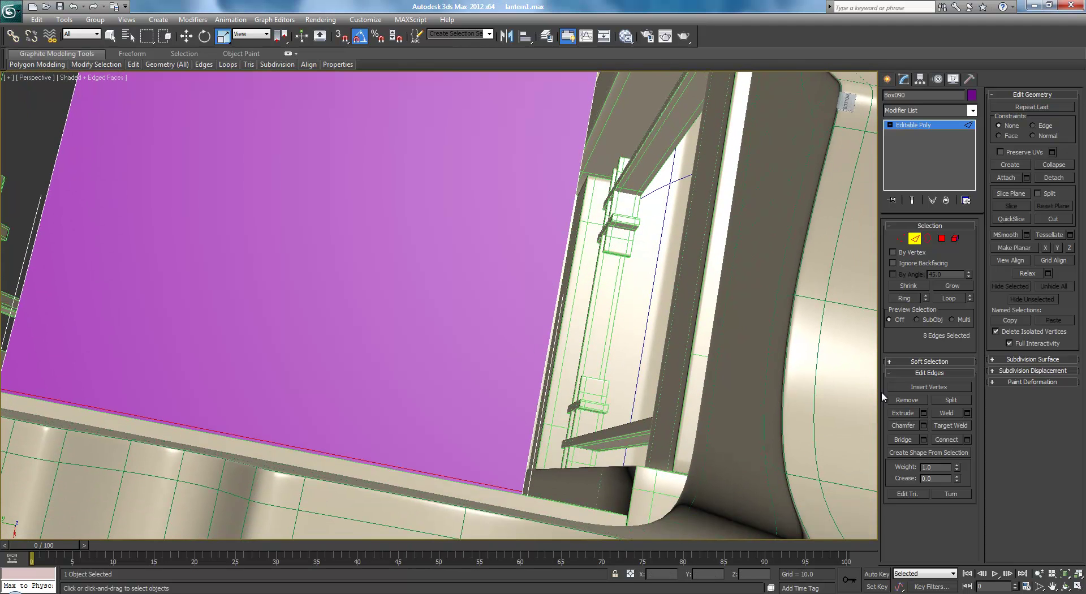
left_click(967, 439)
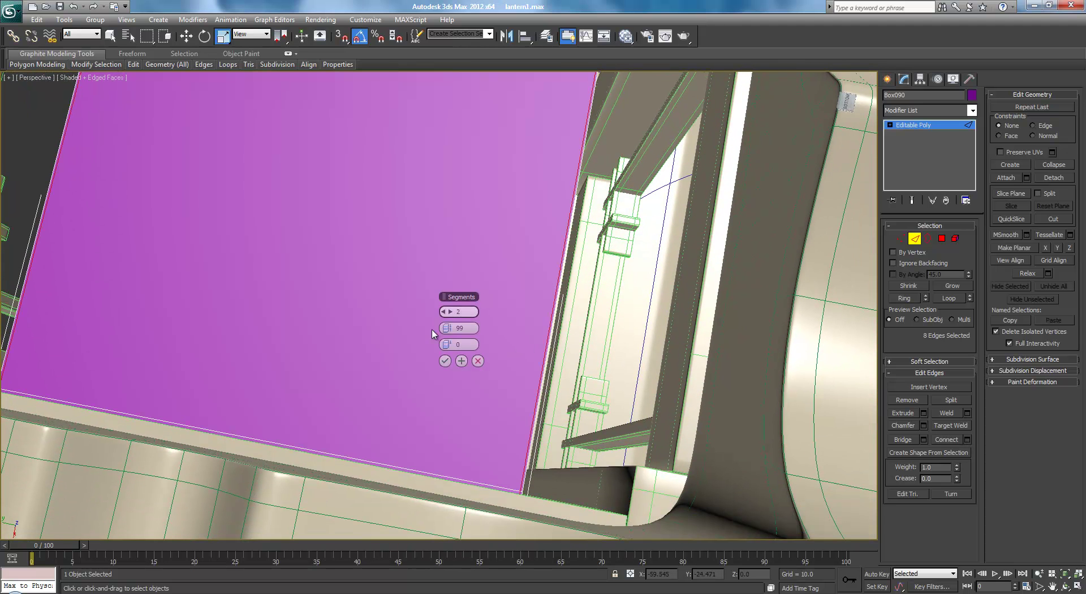
left_click(445, 360)
- Apply a MeshSmooth modifier with 2 iterations to the bottom board box
scroll(524, 301, "down", 3)
middle_click_drag(524, 306, 892, 133, "alt")
left_click(915, 126)
left_click(972, 110)
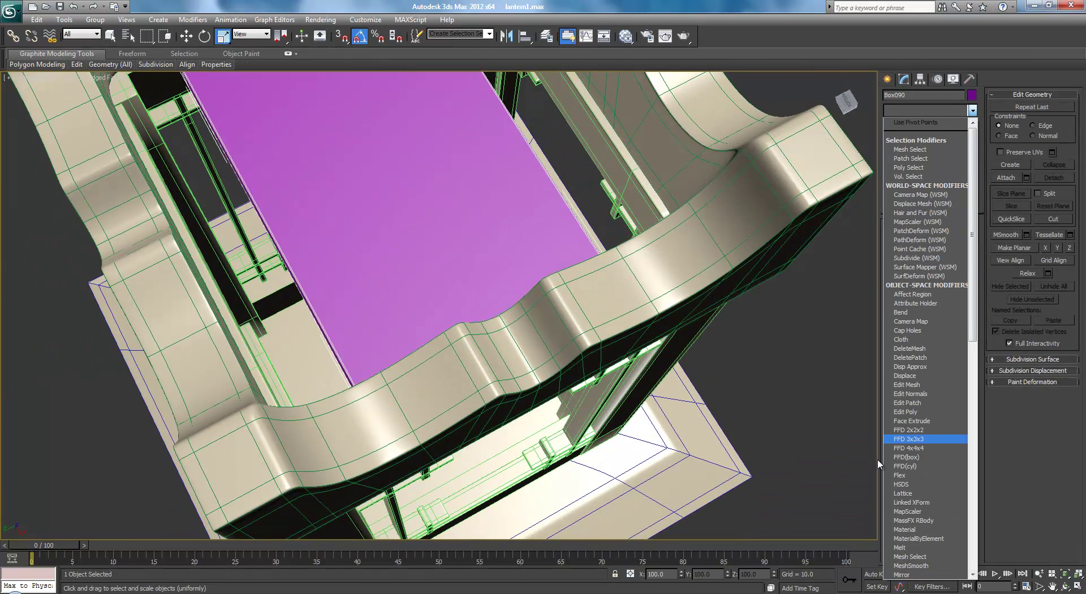
scroll(932, 439, "down", 1)
left_click(906, 537)
left_click(967, 305)
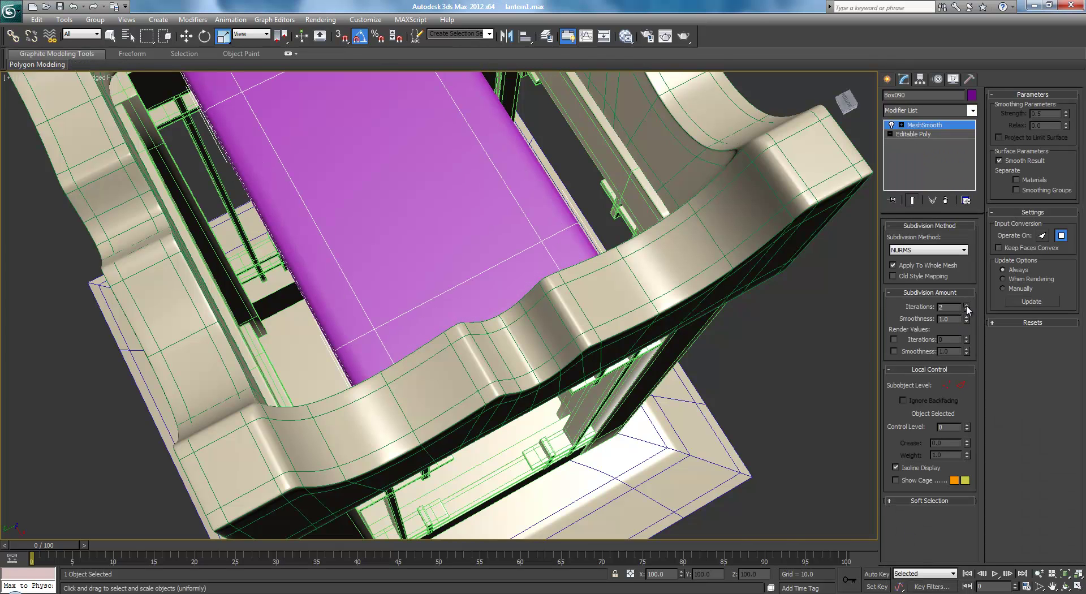
left_click(832, 357)
- Reselect the smoothed box from below, go back to its Editable Poly level and isolate it
middle_click_drag(731, 331, 480, 231, "alt")
left_click(540, 315)
left_click(914, 135)
right_click(823, 222)
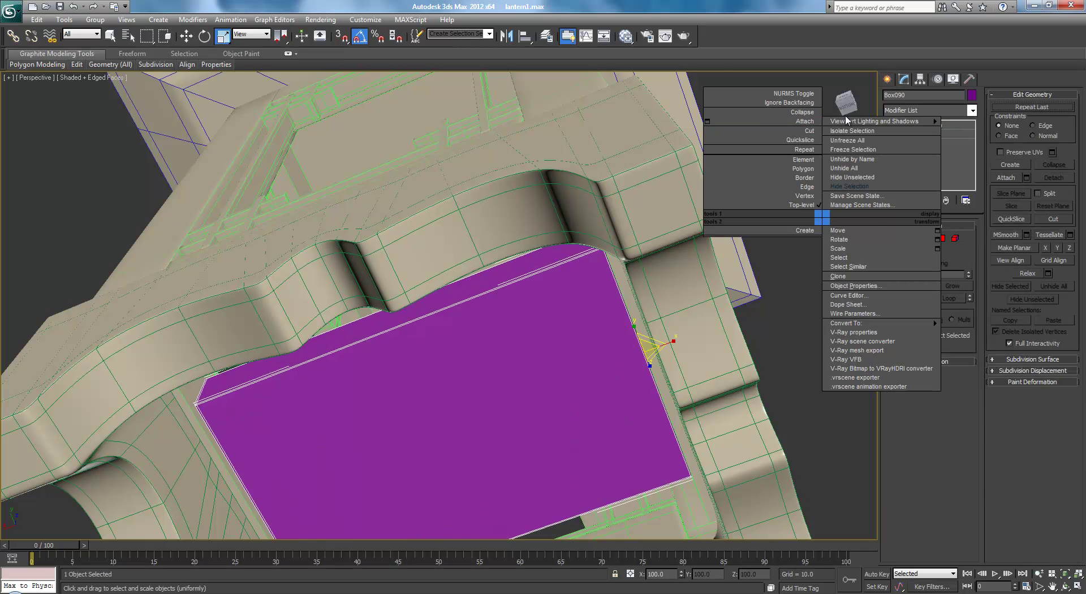
left_click(861, 134)
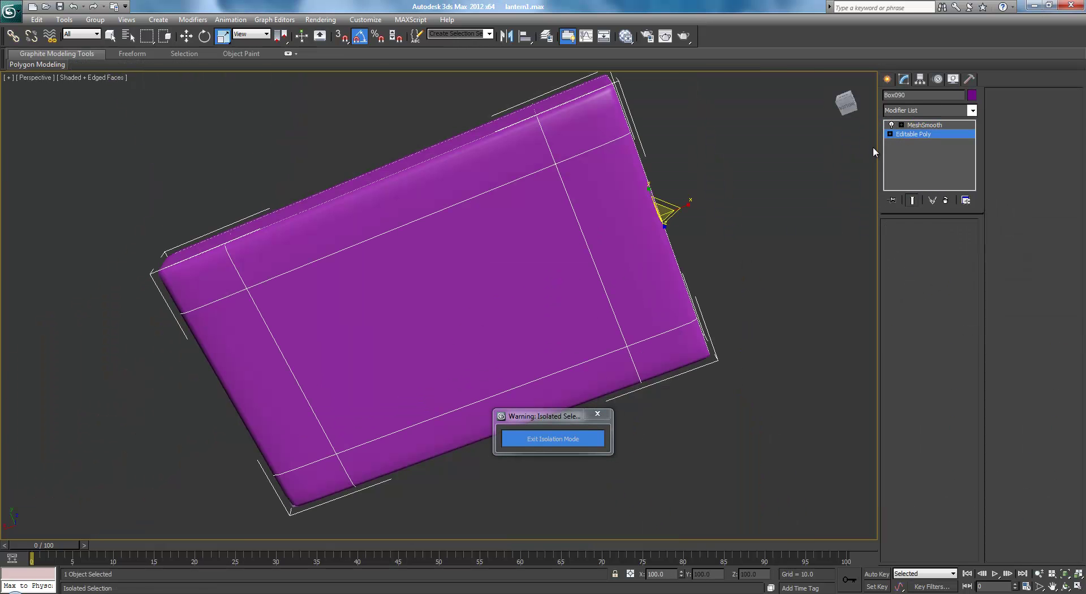
- In the Front view, select all the box's vertical side edges and connect them with 2 pinched segments near its upper and lower faces
middle_click_drag(788, 164, 569, 262, "alt")
key("f")
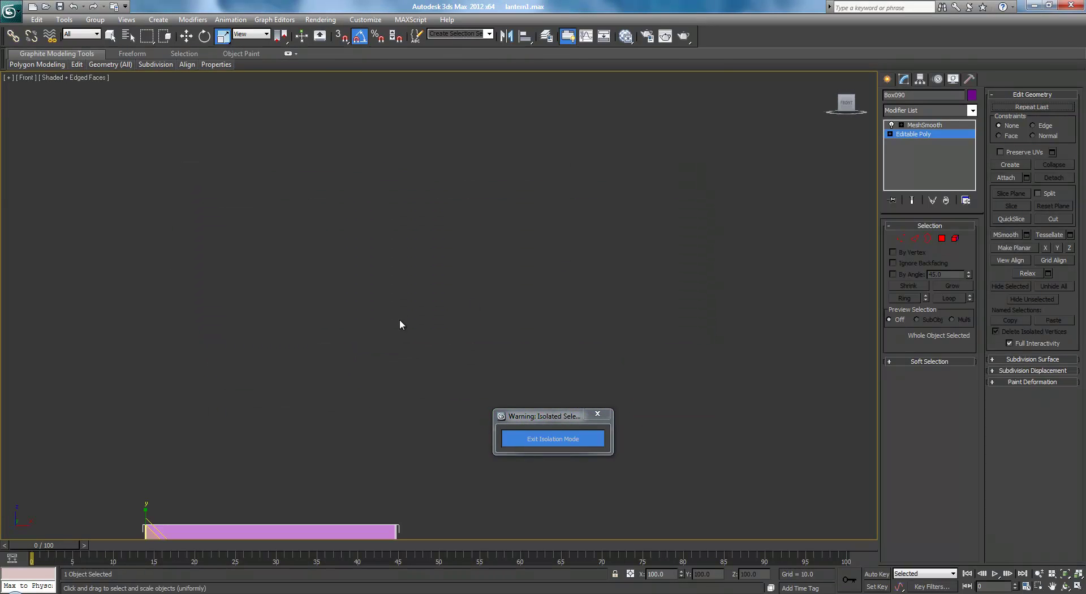
middle_click_drag(400, 318, 507, 171)
scroll(504, 176, "up", 3)
middle_click_drag(332, 324, 468, 145)
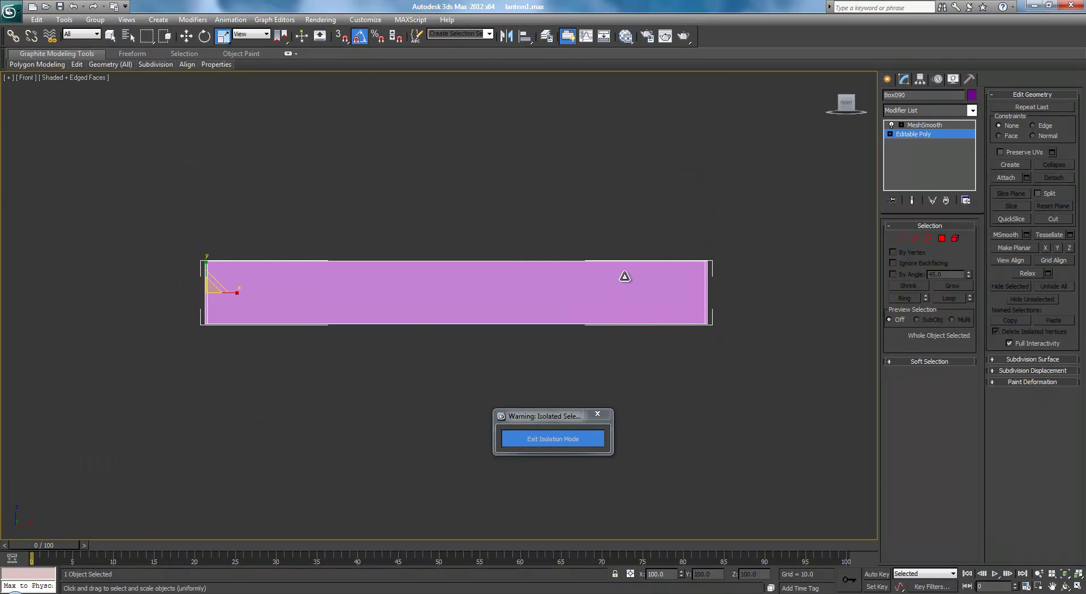
key("1")
left_click_drag(156, 272, 810, 312)
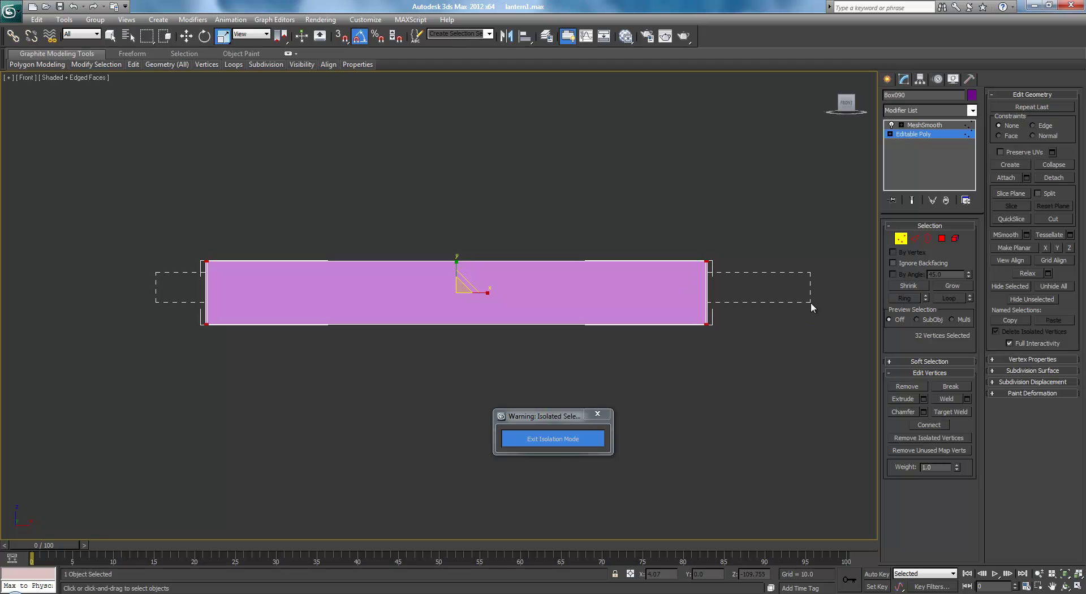
left_click(915, 238)
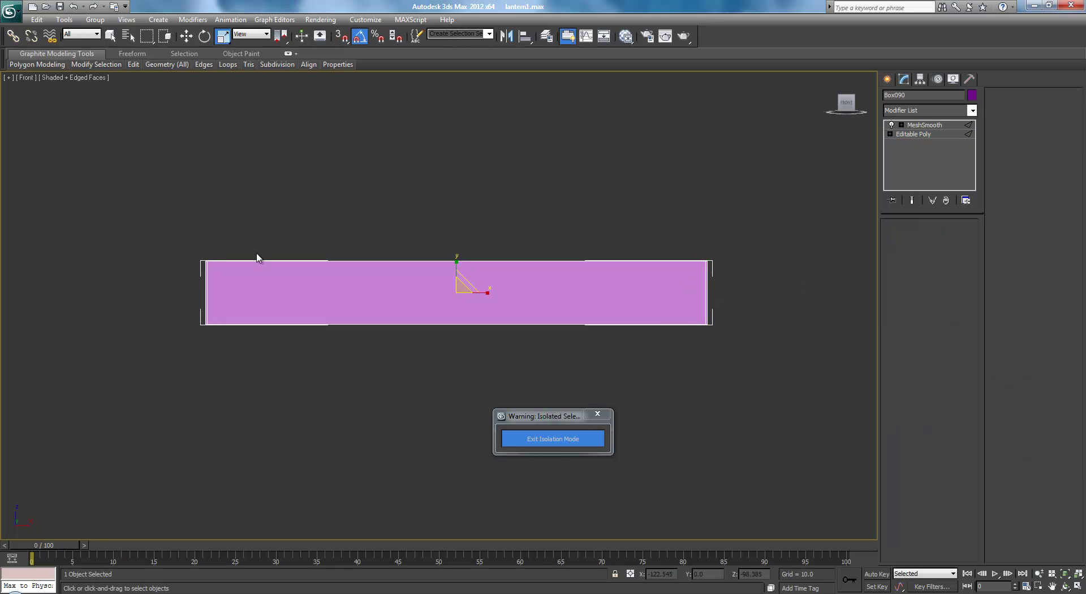
left_click_drag(162, 273, 209, 298)
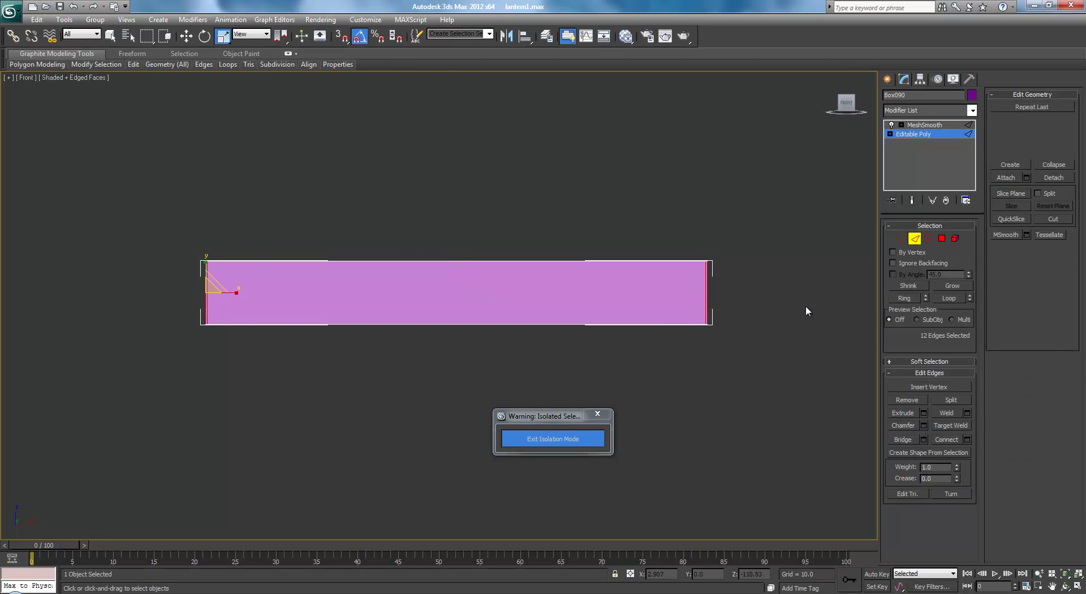
left_click(967, 440)
scroll(442, 300, "up", 3)
left_click_drag(448, 329, 438, 328)
left_click(445, 361)
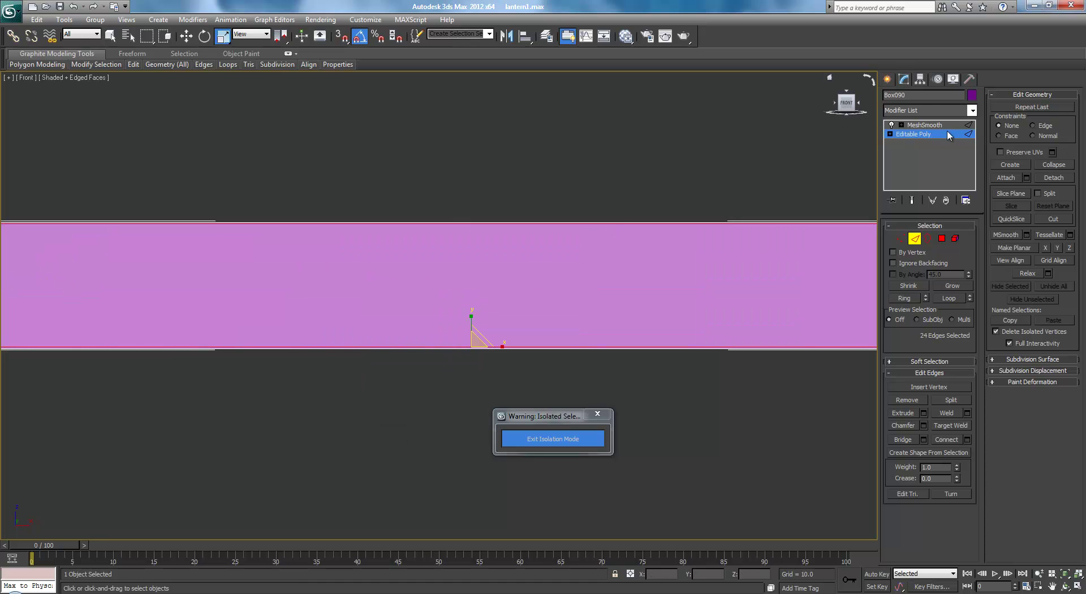
- Return to the box's MeshSmooth level, check the smoothed shape in perspective and exit isolation mode
left_click(928, 125)
key("z")
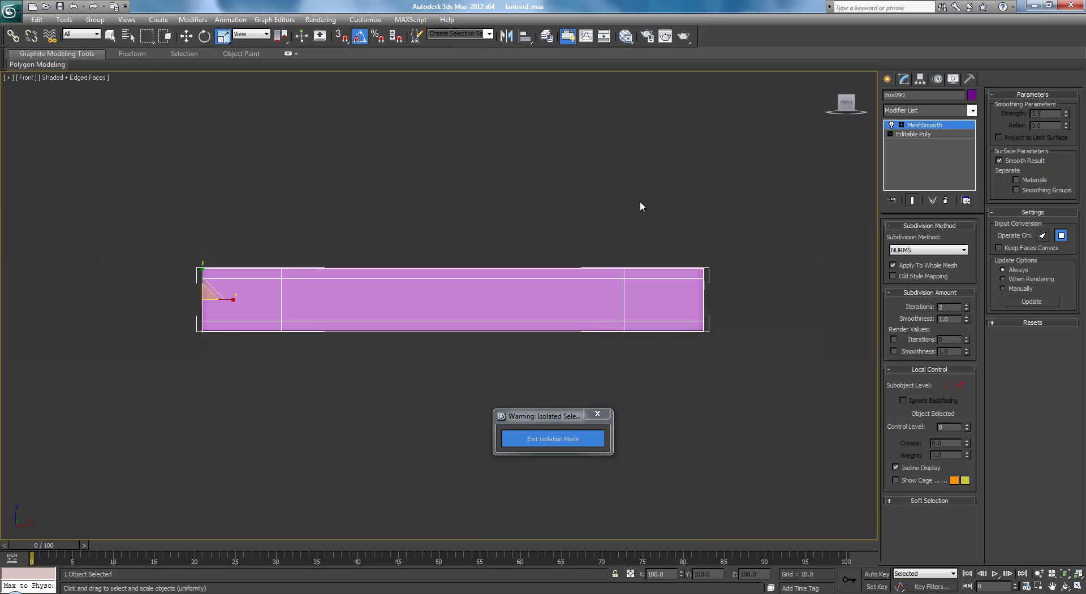
key("p")
middle_click_drag(626, 206, 513, 242, "alt")
left_click(546, 440)
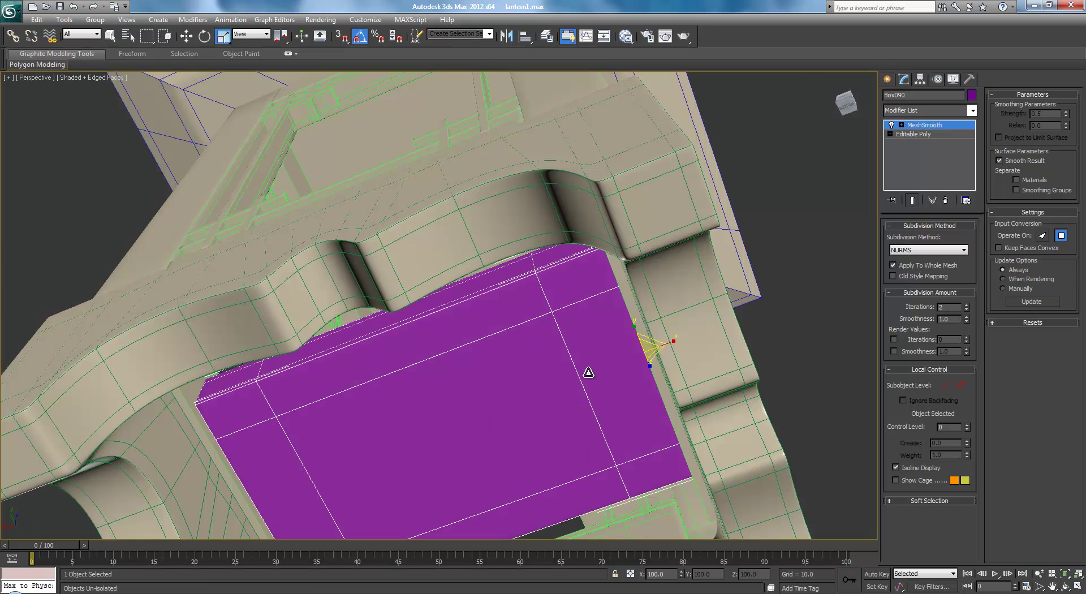